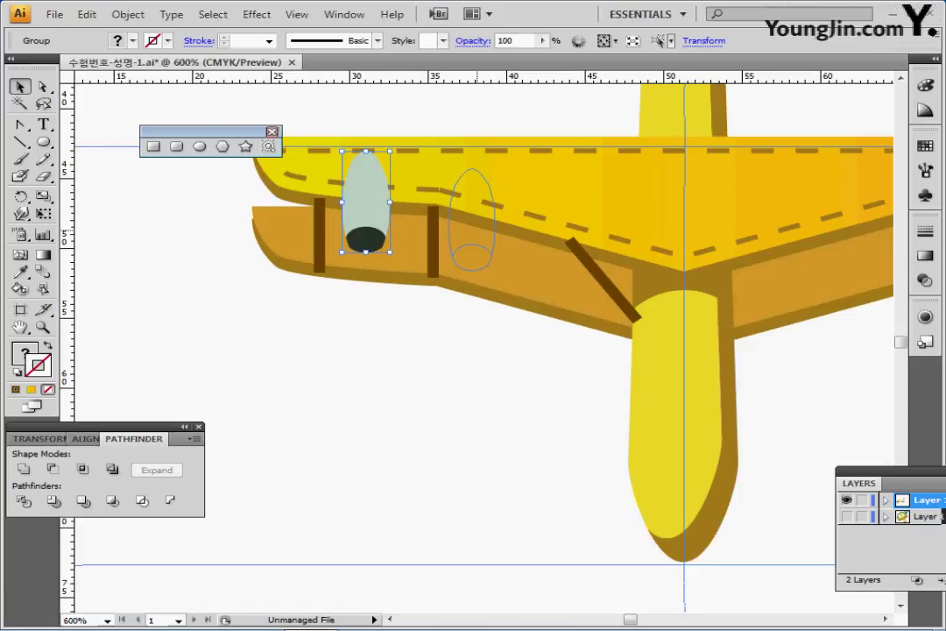
Place a duplicate of the pale green engine on the left wing, just inboard of the second vertical strut
{"action": "left_click_drag", "start_coordinate": [471, 217], "coordinate": [471, 219]}
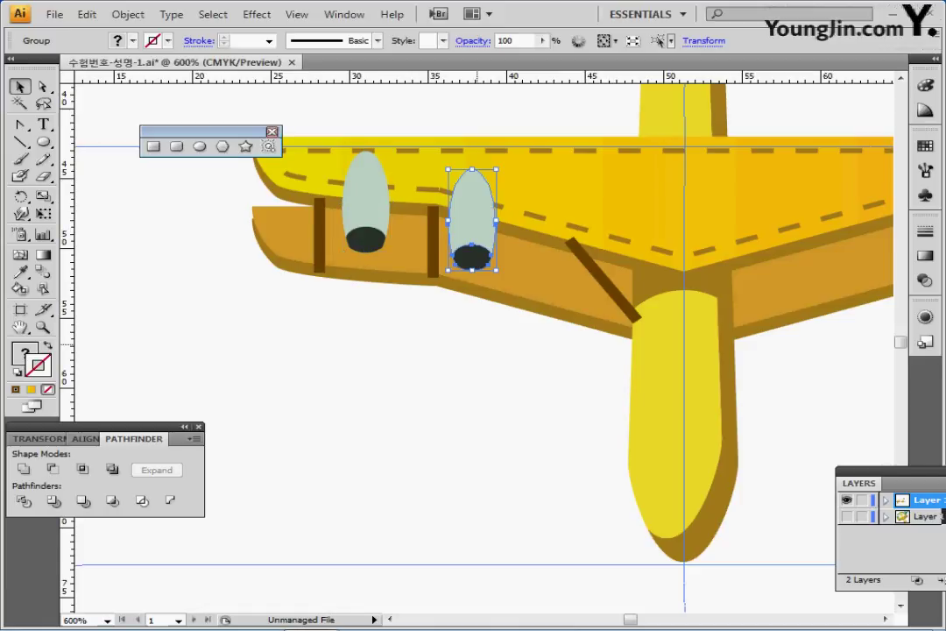
{"action": "left_click_drag", "start_coordinate": [477, 344], "coordinate": [404, 341]}
{"action": "left_click", "coordinate": [462, 291], "text": "ctrl+alt"}
{"action": "left_click_drag", "start_coordinate": [462, 290], "coordinate": [382, 227]}
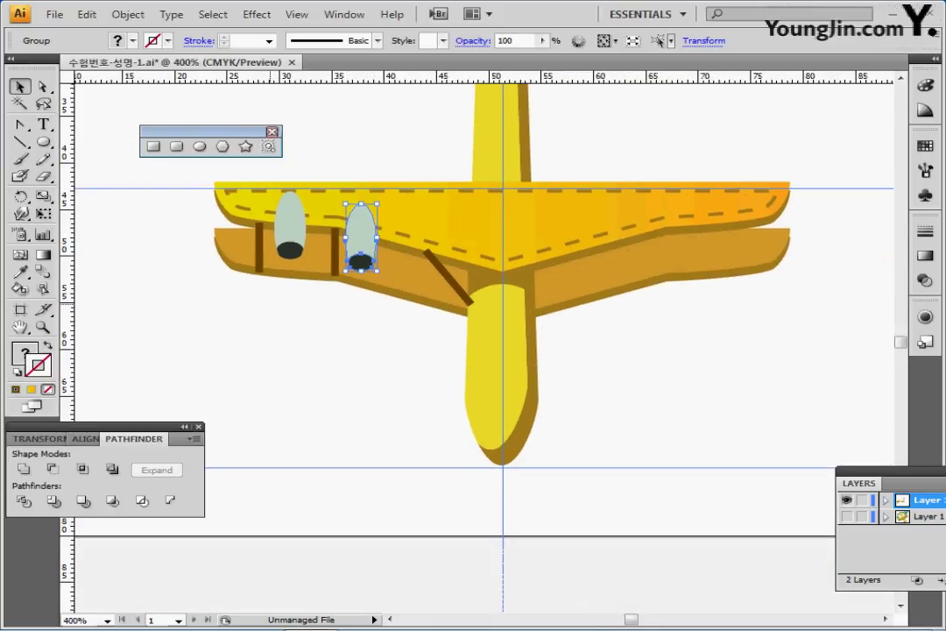
Select only the two engines and three struts on the left wing and reflect a copy across the vertical centre guide
{"action": "left_click_drag", "start_coordinate": [232, 303], "coordinate": [434, 261]}
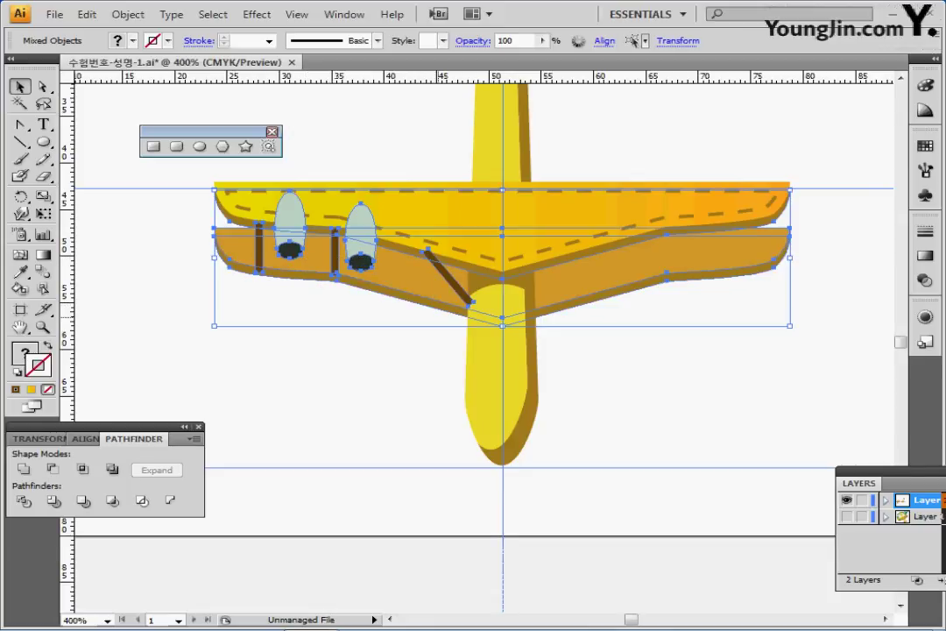
{"action": "left_click", "coordinate": [236, 207], "text": "shift"}
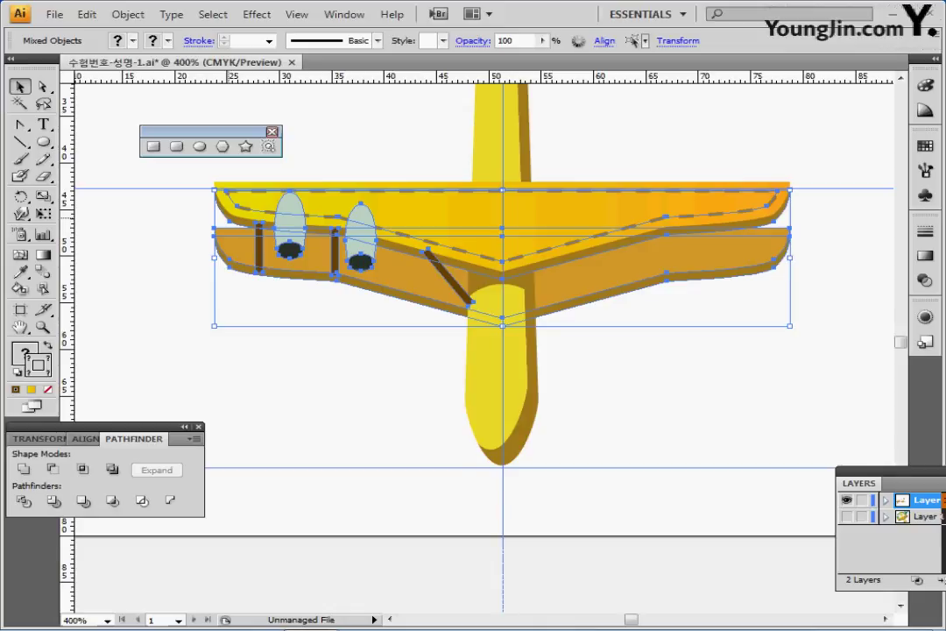
{"action": "left_click", "coordinate": [231, 215], "text": "shift"}
{"action": "left_click", "coordinate": [230, 192], "text": "shift"}
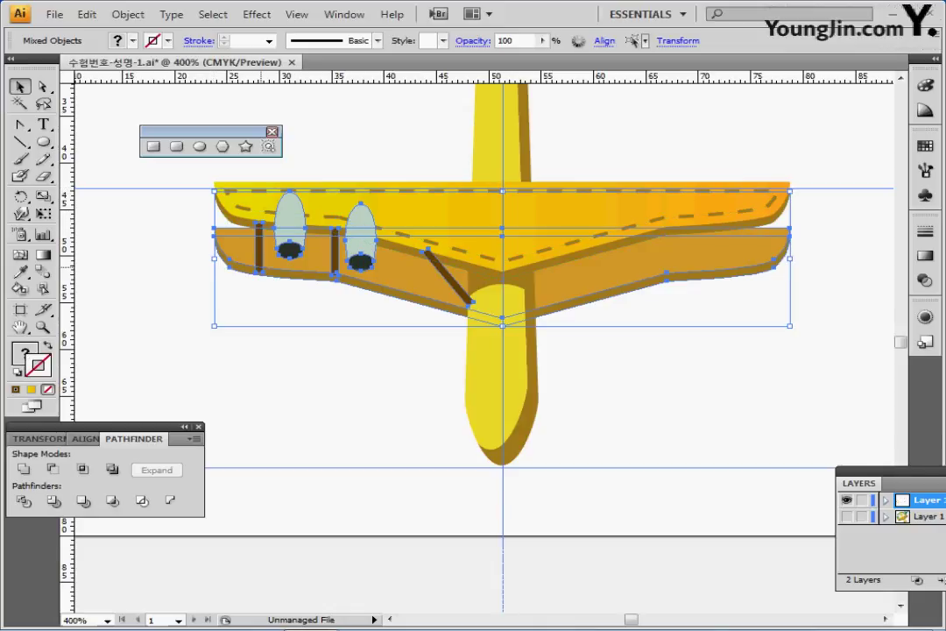
{"action": "left_click", "coordinate": [237, 267], "text": "shift"}
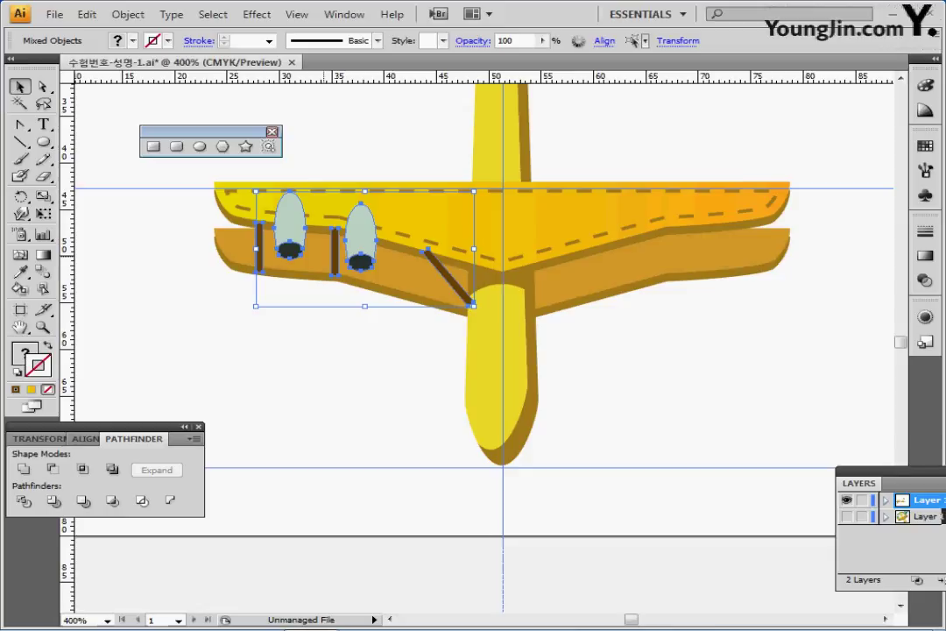
{"action": "left_click_drag", "start_coordinate": [314, 281], "coordinate": [284, 309]}
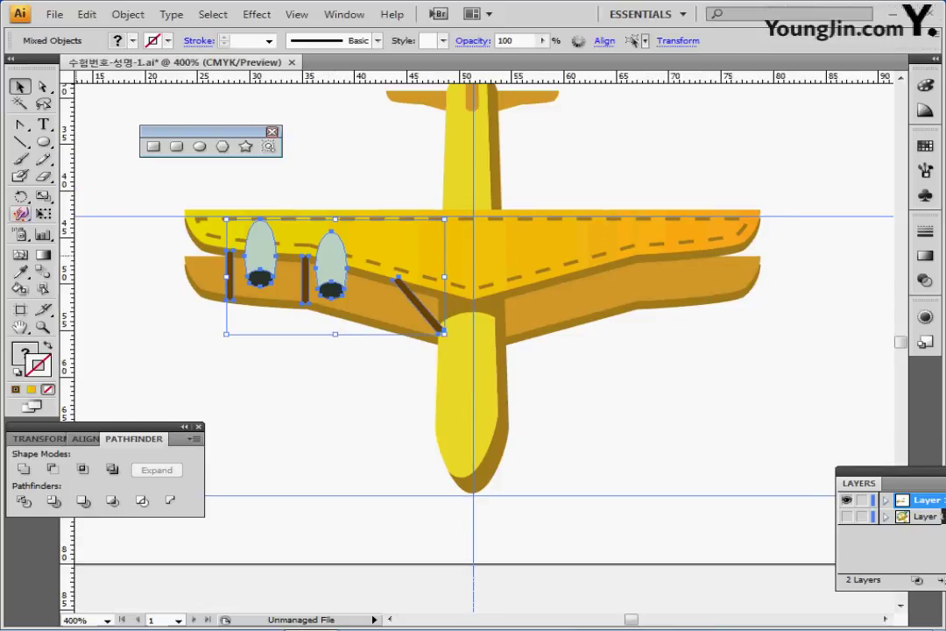
{"action": "key", "text": "r"}
{"action": "left_click_drag", "start_coordinate": [21, 196], "coordinate": [64, 216]}
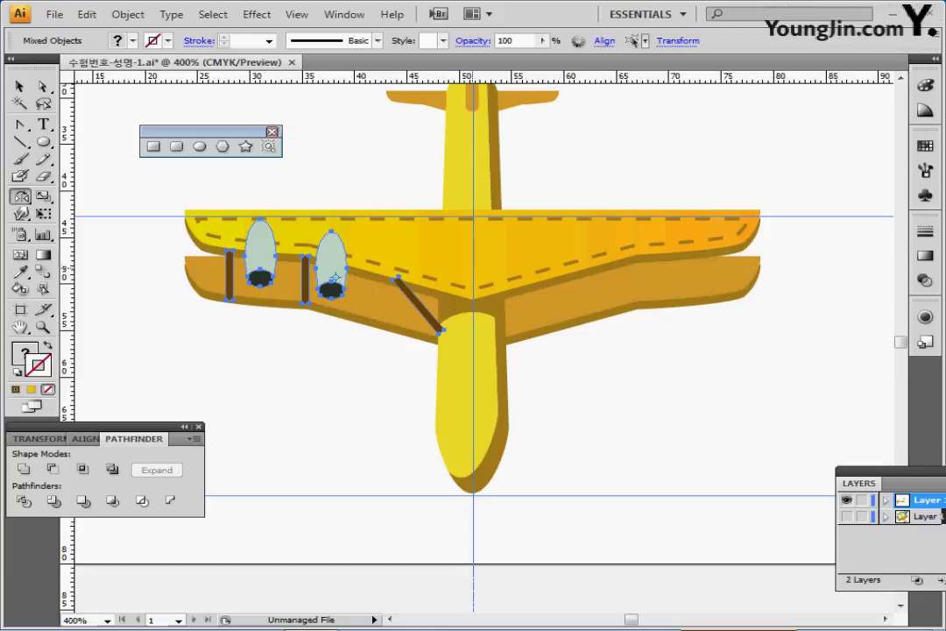
{"action": "left_click", "coordinate": [473, 267]}
{"action": "left_click_drag", "start_coordinate": [331, 290], "coordinate": [635, 328]}
{"action": "left_click_drag", "start_coordinate": [536, 277], "coordinate": [536, 277]}
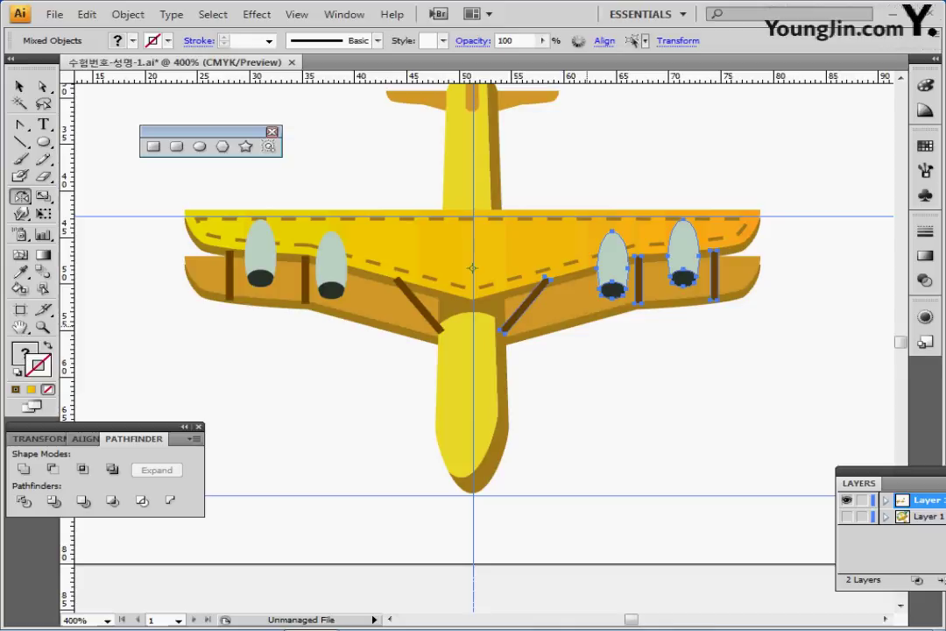
{"action": "key", "text": "ctrl+shift+a"}
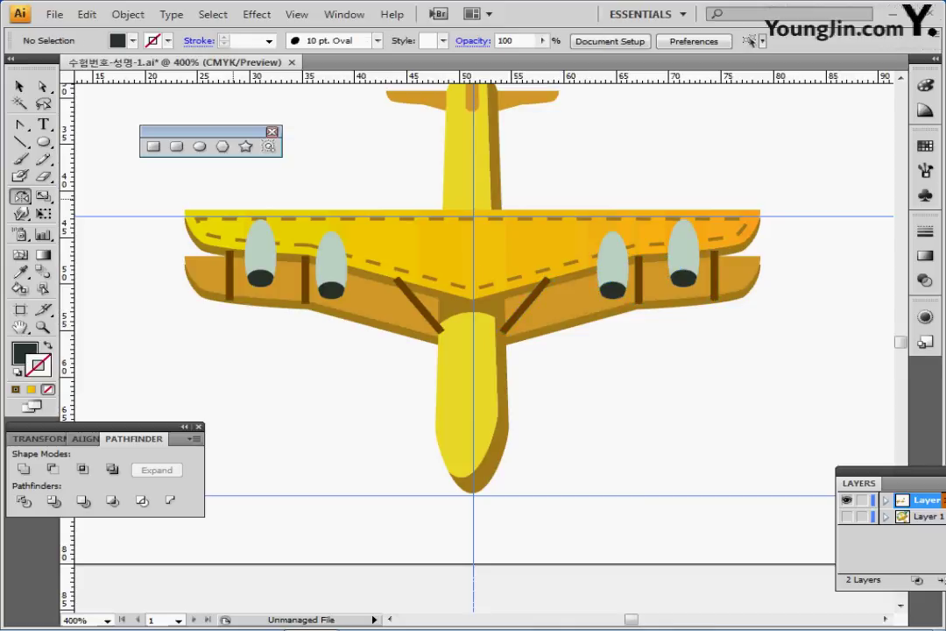
Bring the upper wing, its brown shadow and its dashed outline to the front, covering the tops of the engines
{"action": "left_click_drag", "start_coordinate": [180, 195], "coordinate": [211, 237]}
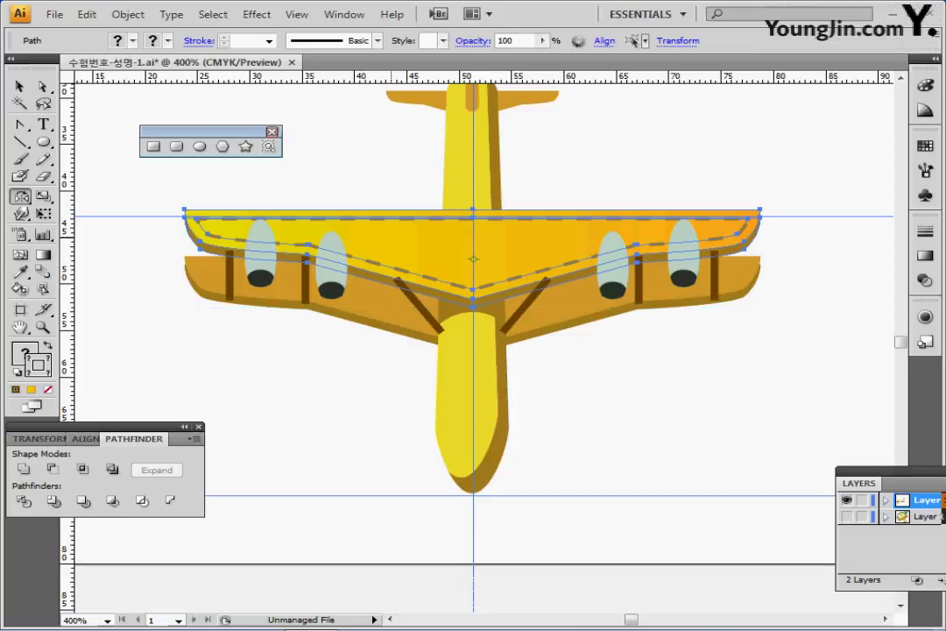
{"action": "right_click", "coordinate": [392, 238]}
{"action": "mouse_move", "coordinate": [491, 429]}
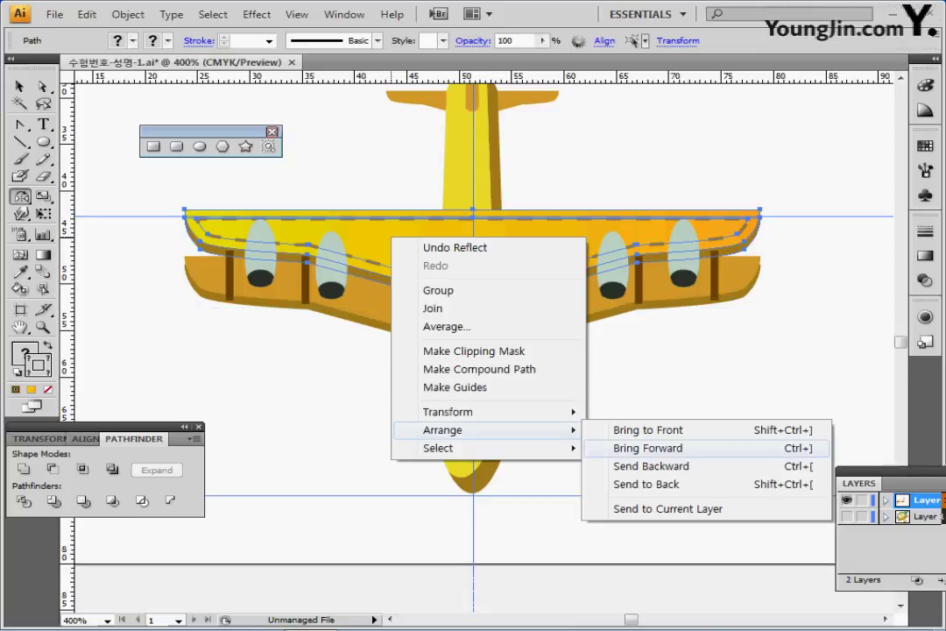
{"action": "left_click", "coordinate": [648, 430]}
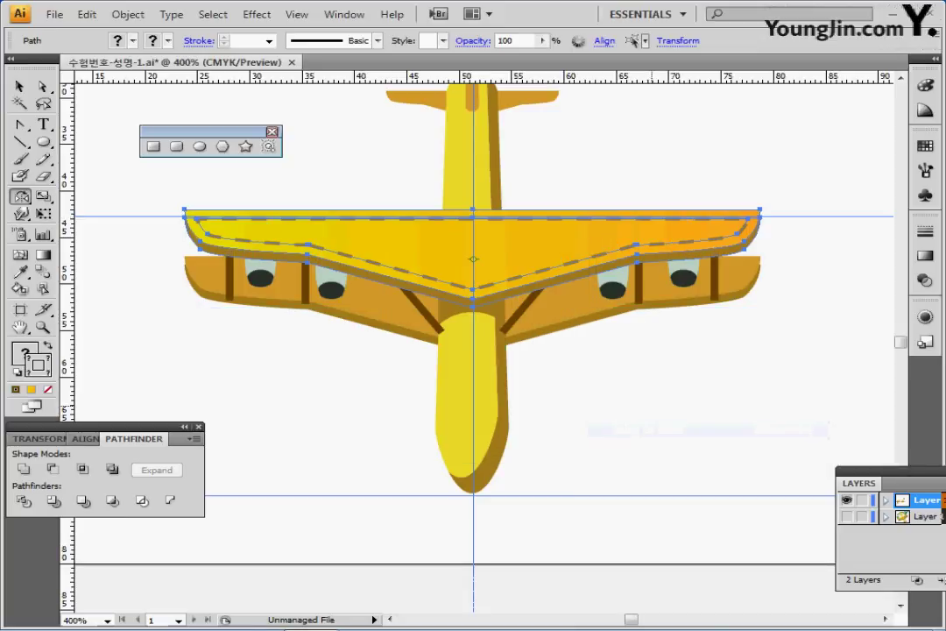
{"action": "key", "text": "ctrl+shift+a"}
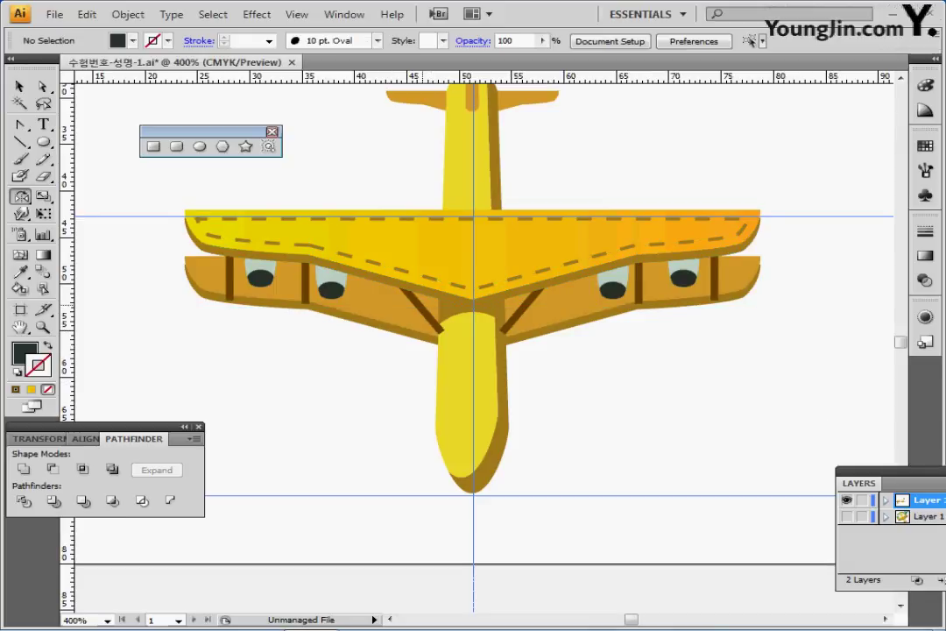
Send the two diagonal brown struts behind the plane's fuselage
{"action": "left_click", "coordinate": [438, 326]}
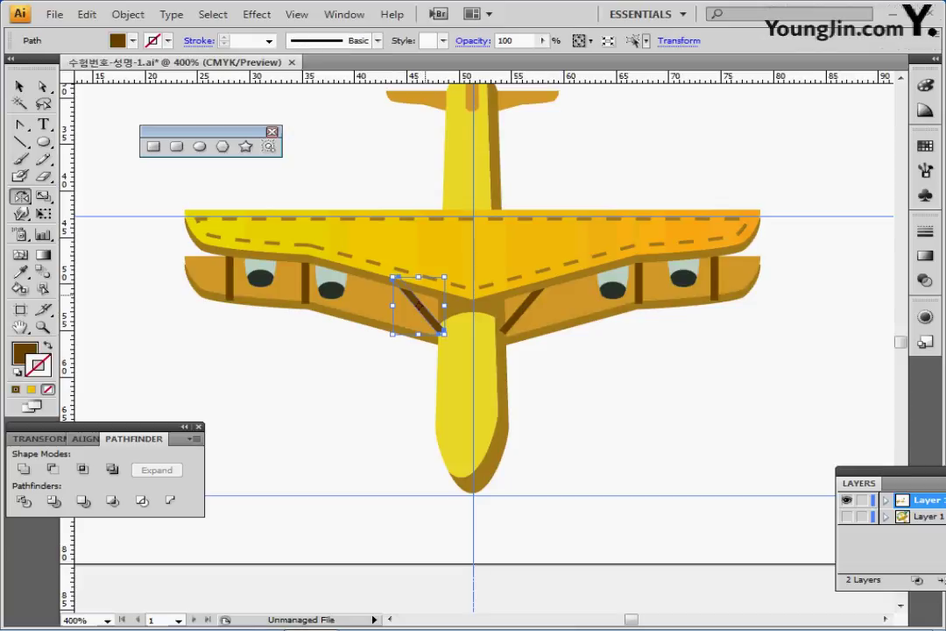
{"action": "left_click", "coordinate": [517, 315], "text": "ctrl+shift"}
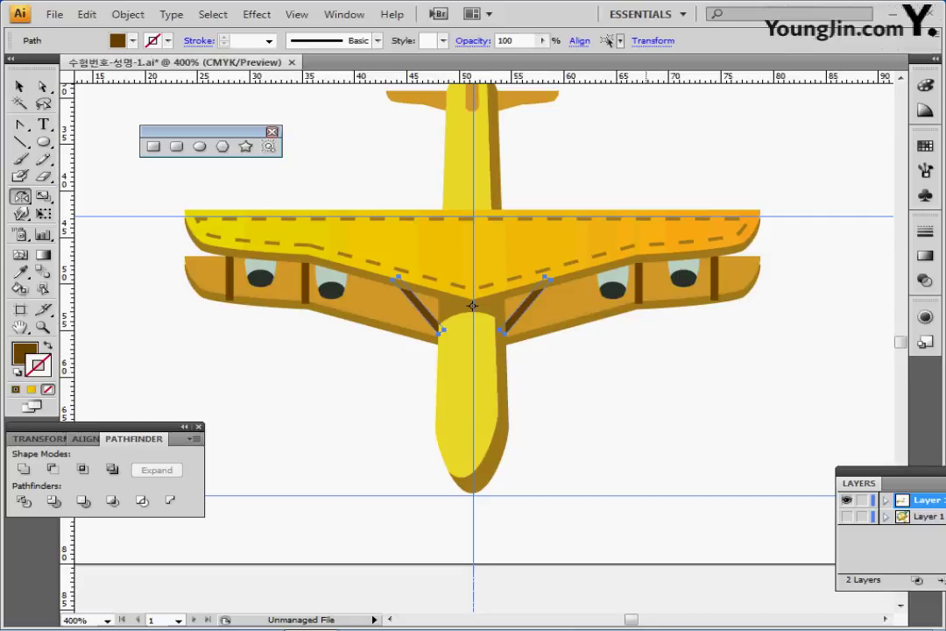
{"action": "left_click", "coordinate": [619, 424], "text": "ctrl"}
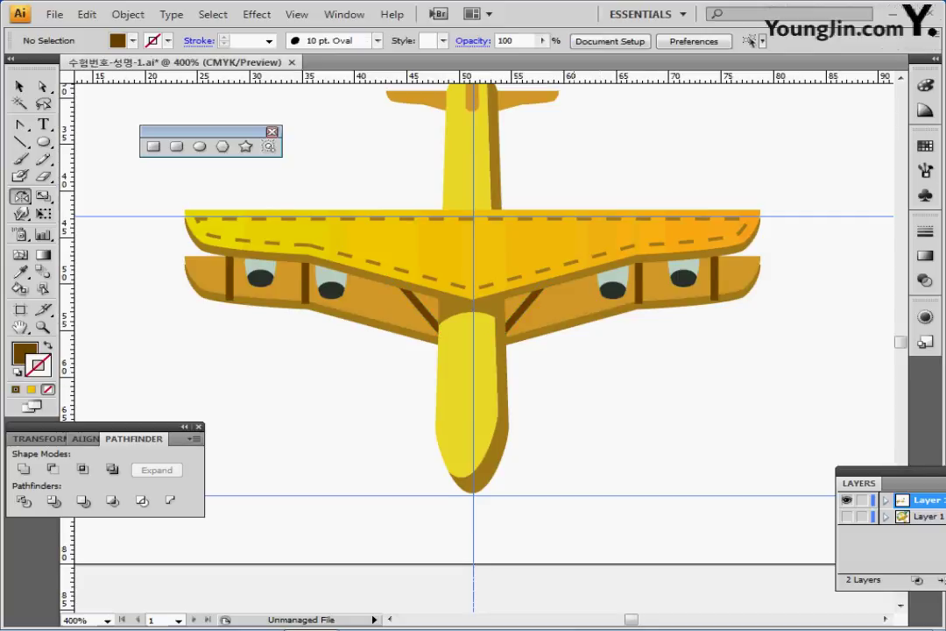
Choose the Rounded Rectangle tool and take the bright red from the colour samples beside the artboard as the fill
{"action": "left_click_drag", "start_coordinate": [572, 440], "coordinate": [578, 383]}
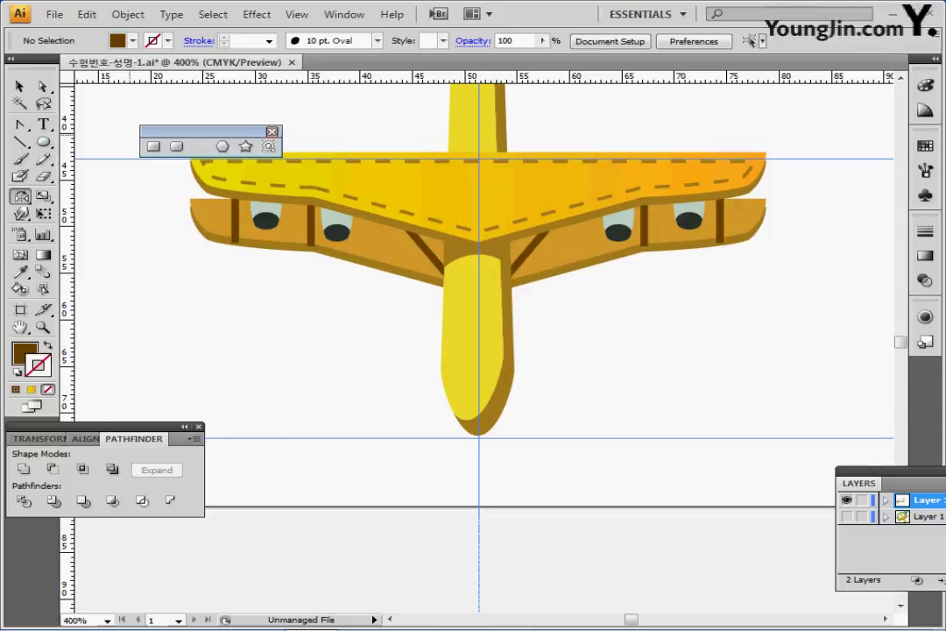
{"action": "left_click", "coordinate": [176, 147]}
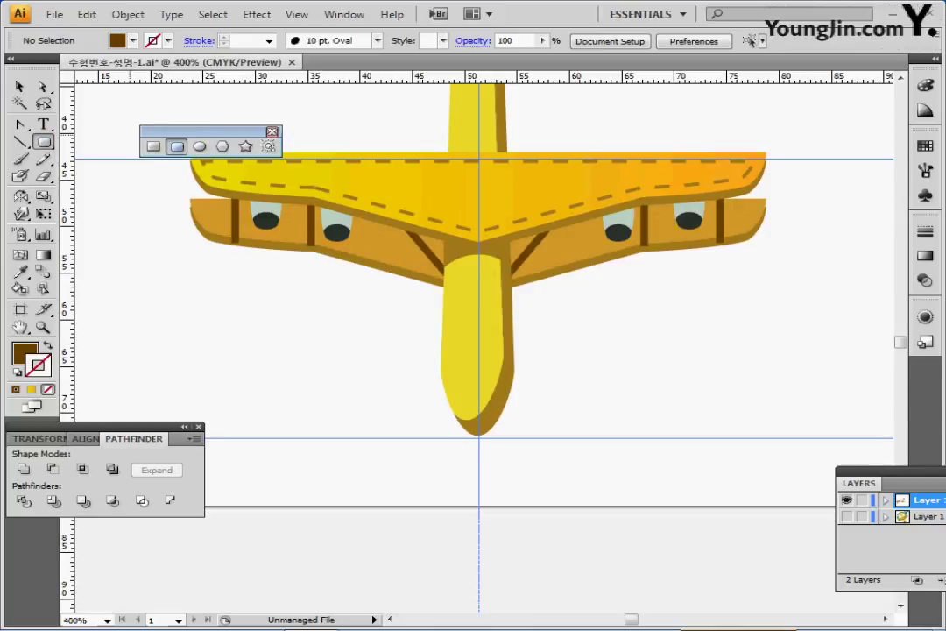
{"action": "left_click_drag", "start_coordinate": [268, 384], "coordinate": [466, 442]}
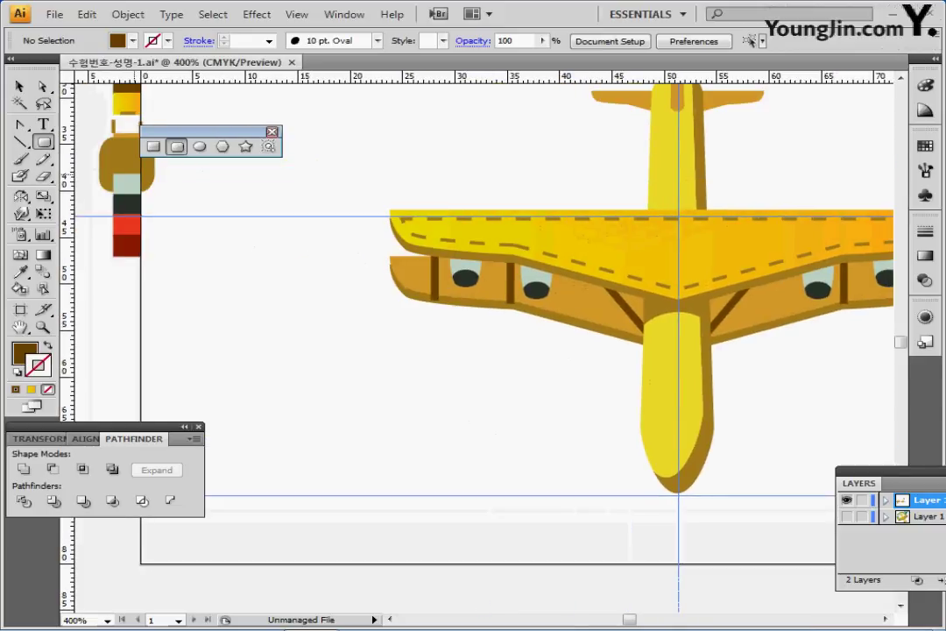
{"action": "left_click", "coordinate": [127, 225], "text": "ctrl"}
{"action": "left_click_drag", "start_coordinate": [620, 507], "coordinate": [420, 382]}
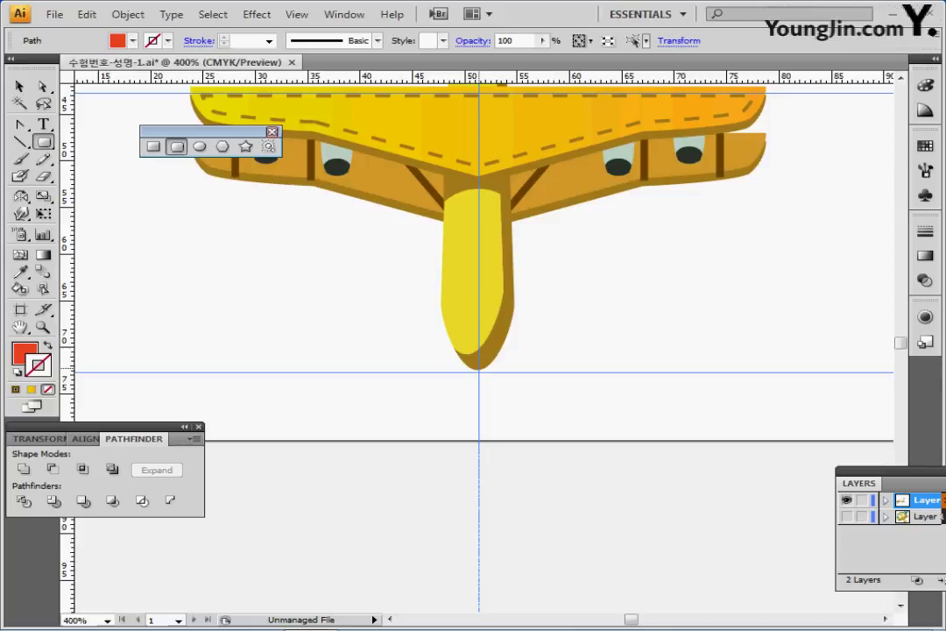
Create a red rounded rectangle 16 mm wide and 3 mm high with a 5 mm corner radius, centred on the nose tip
{"action": "left_click", "coordinate": [479, 369]}
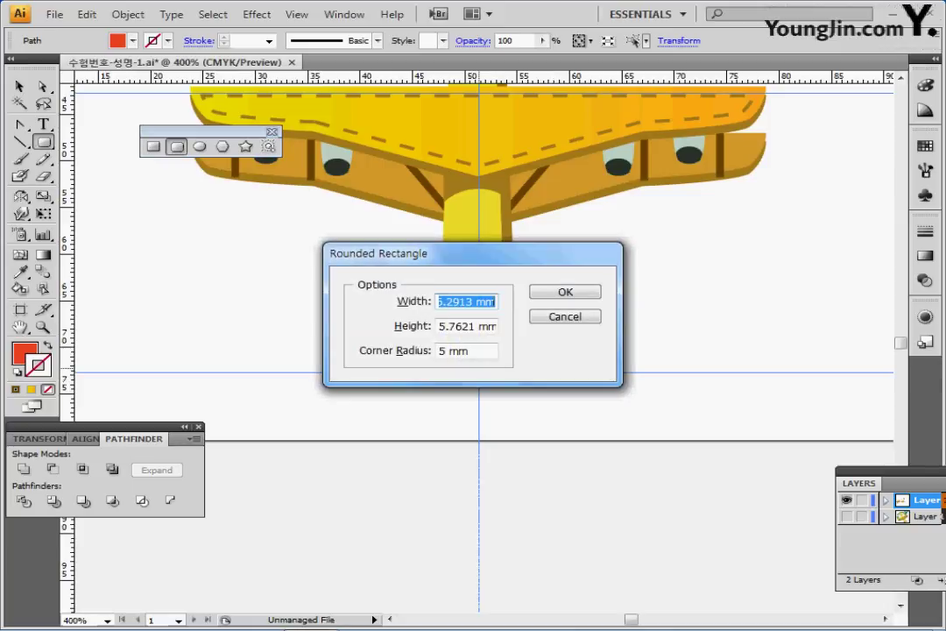
{"action": "type", "text": "46"}
{"action": "key", "text": "BackSpace"}
{"action": "key", "text": "BackSpace"}
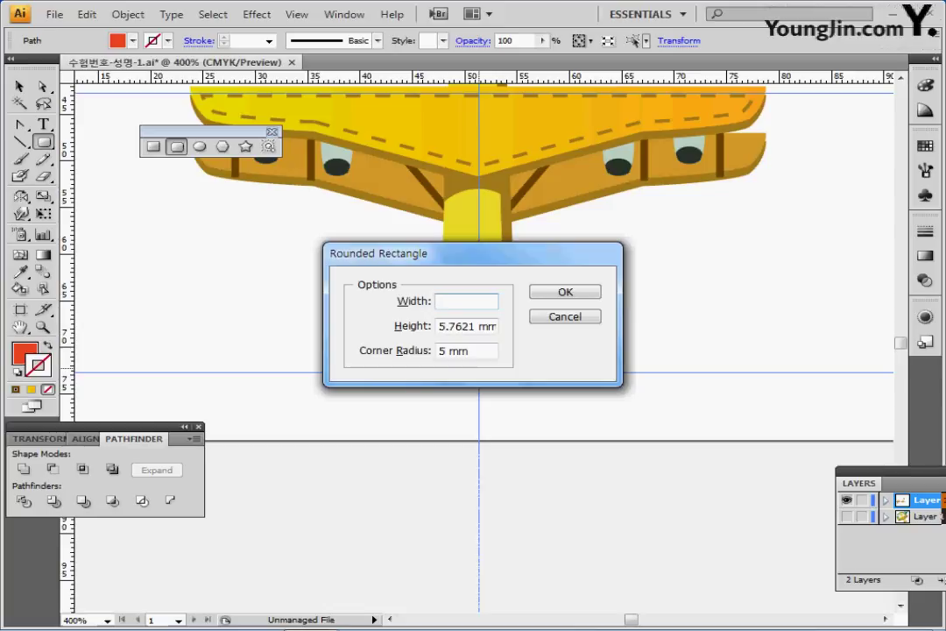
{"action": "type", "text": "16"}
{"action": "key", "text": "Tab"}
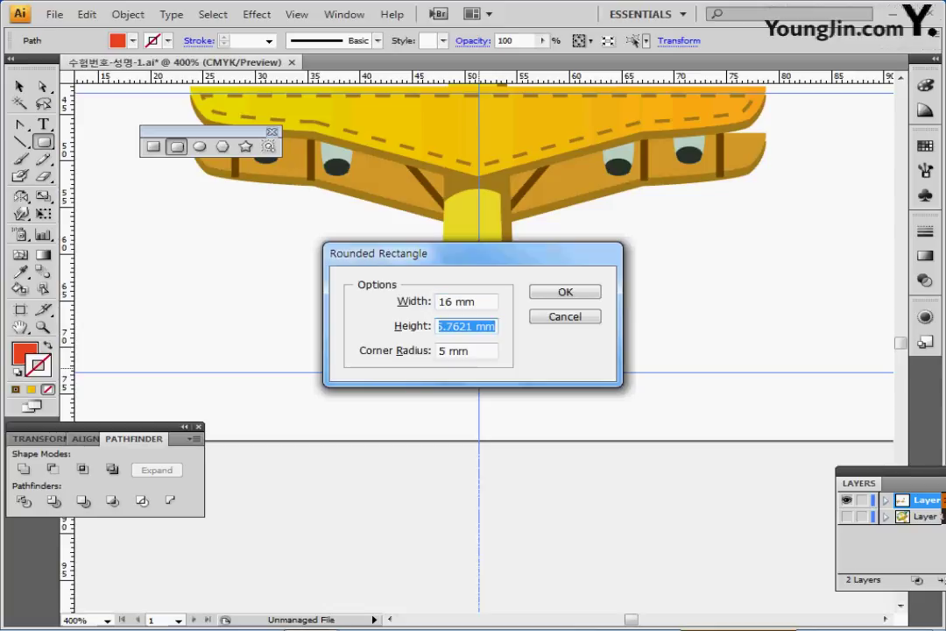
{"action": "type", "text": "3"}
{"action": "key", "text": "Tab"}
{"action": "key", "text": "Return"}
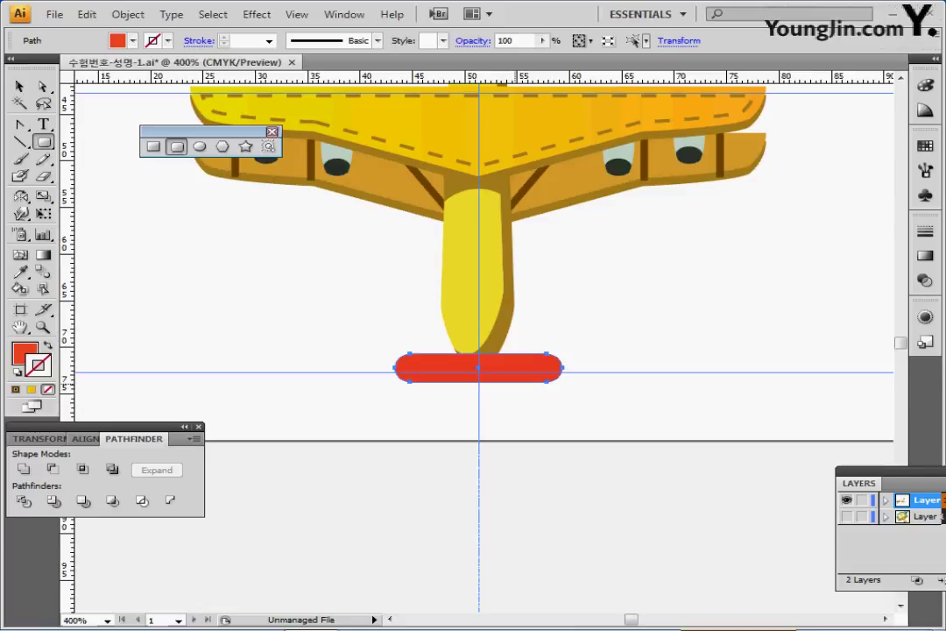
Move the red rounded rectangle straight down below the nose and add anchor points to its path
{"action": "left_click_drag", "start_coordinate": [478, 368], "coordinate": [433, 308]}
{"action": "key", "text": "ctrl+plus"}
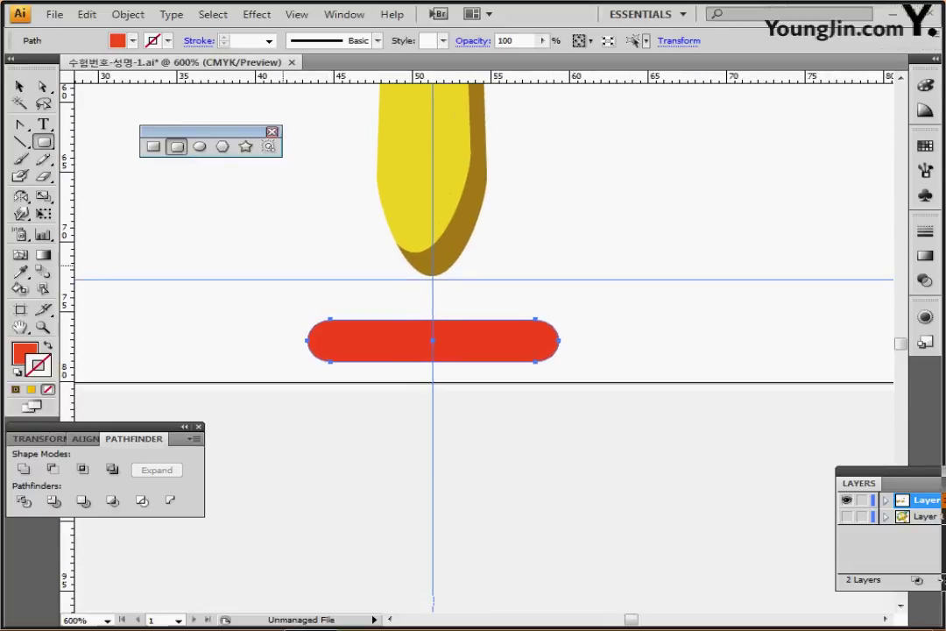
{"action": "left_click", "coordinate": [128, 14]}
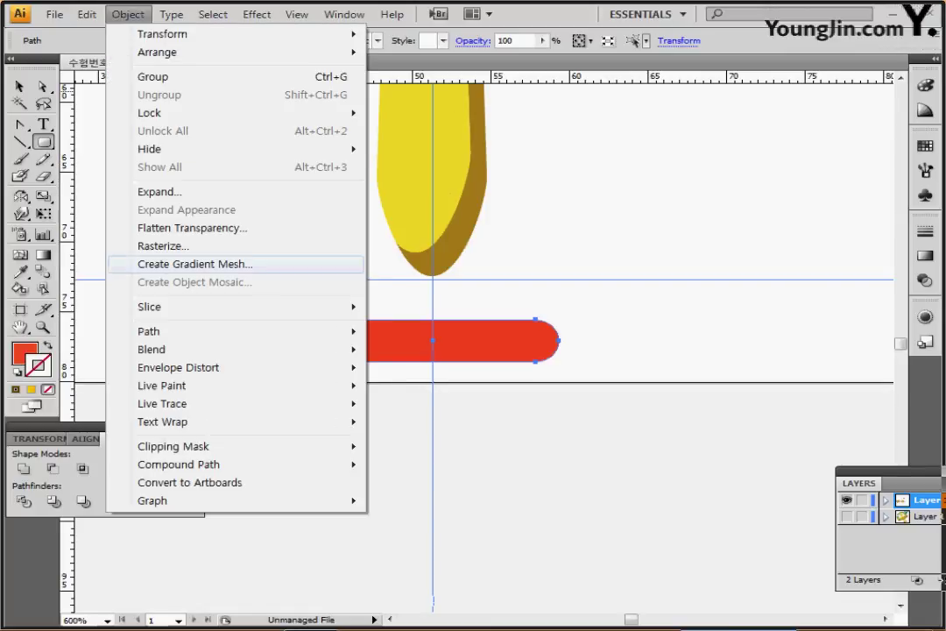
{"action": "mouse_move", "coordinate": [176, 331]}
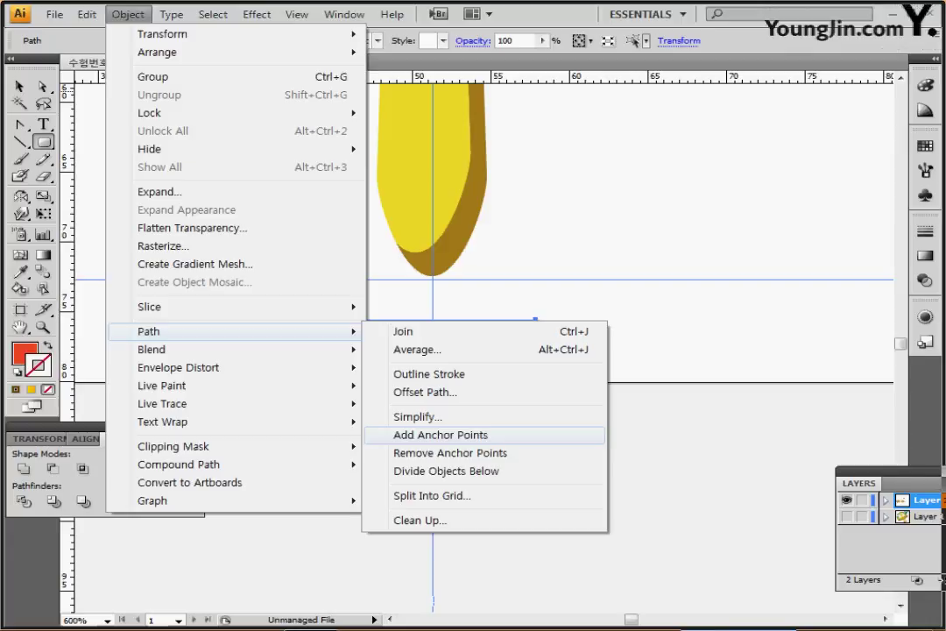
{"action": "left_click", "coordinate": [440, 435]}
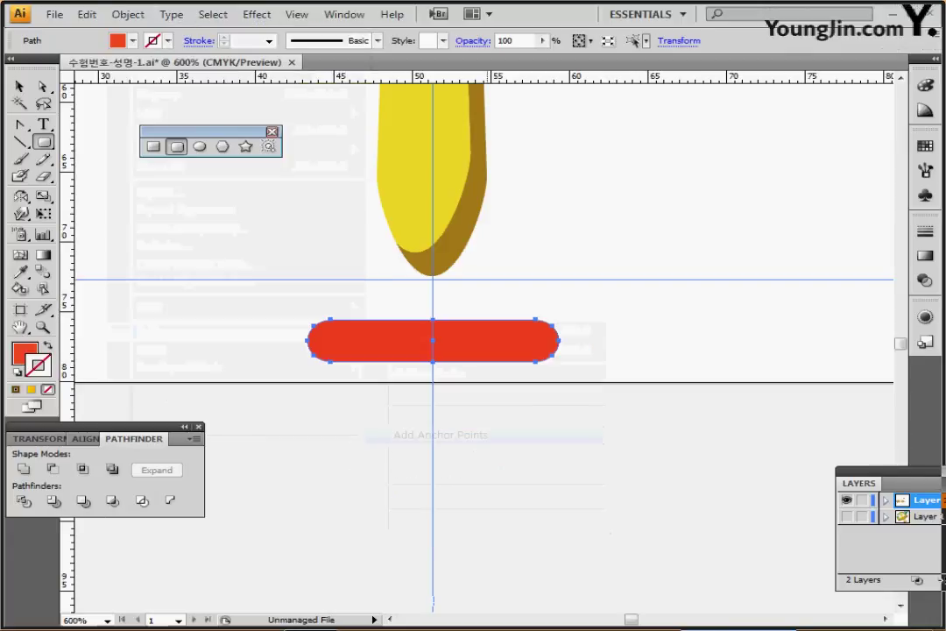
Scale the rectangle's two middle anchor points inward to narrow its centre into a propeller shape
{"action": "key", "text": "a"}
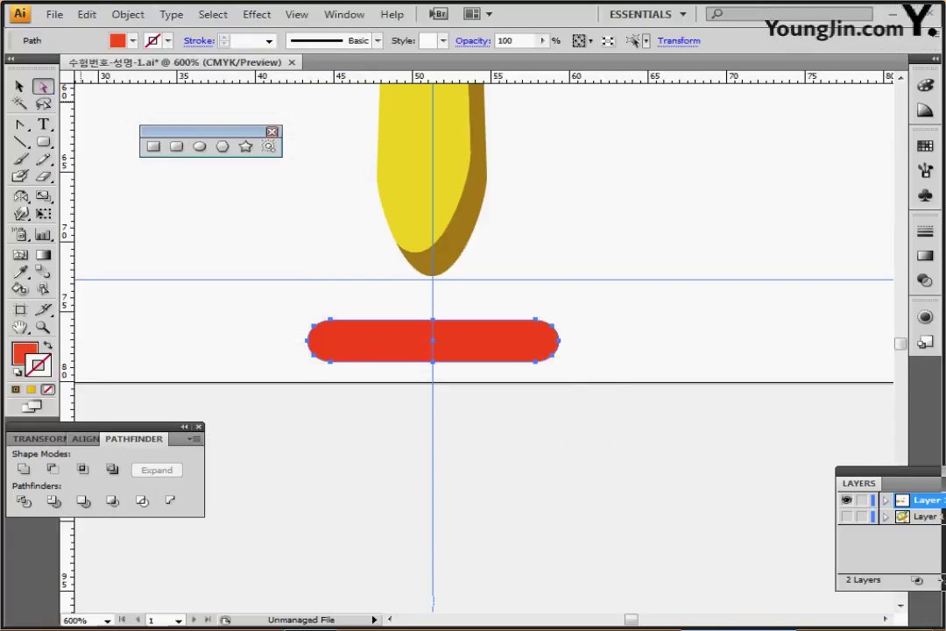
{"action": "left_click_drag", "start_coordinate": [409, 304], "coordinate": [457, 395]}
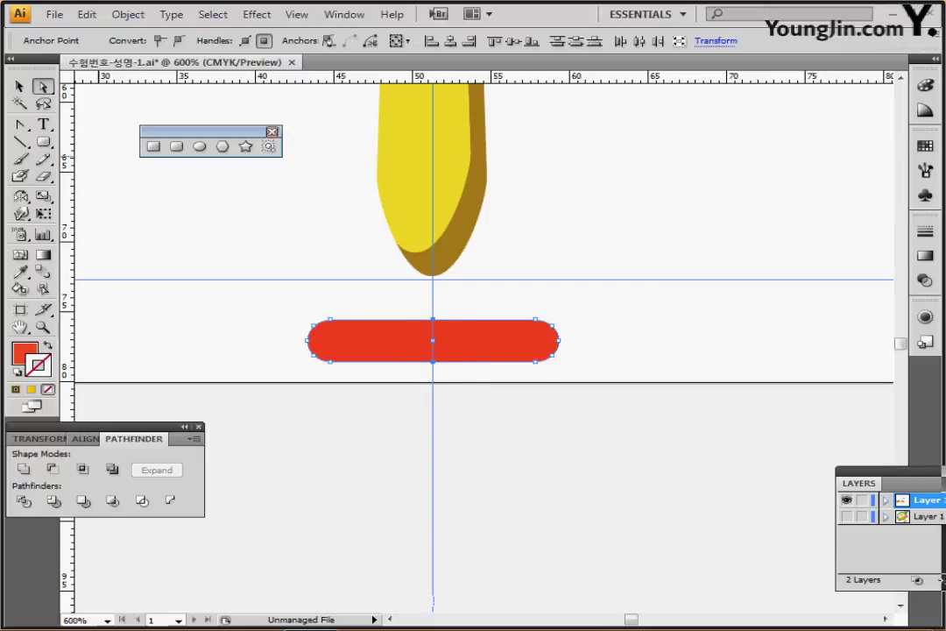
{"action": "left_click", "coordinate": [20, 195]}
{"action": "key", "text": "s"}
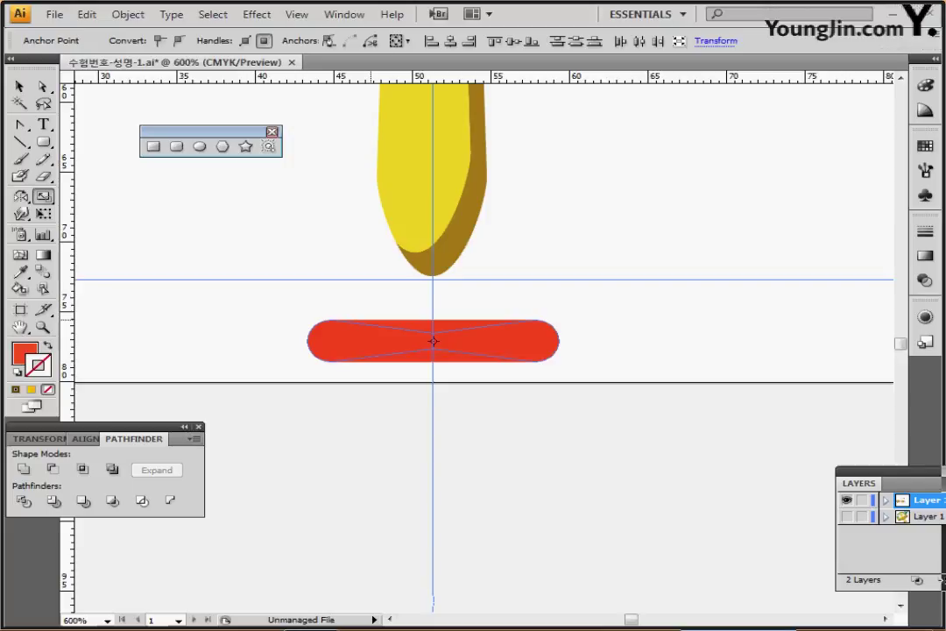
{"action": "left_click_drag", "start_coordinate": [370, 320], "coordinate": [371, 319]}
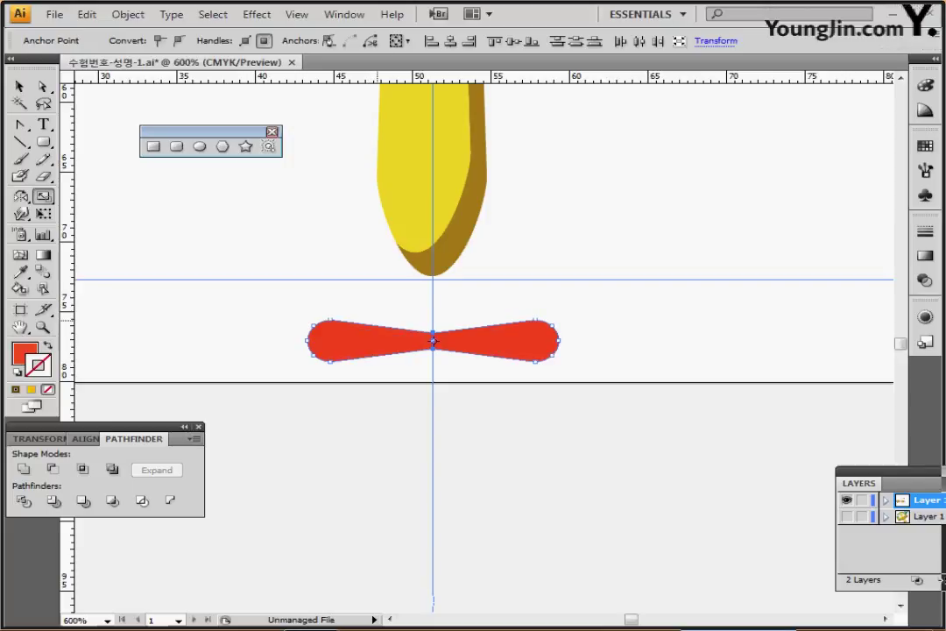
{"action": "left_click", "coordinate": [570, 367], "text": "ctrl"}
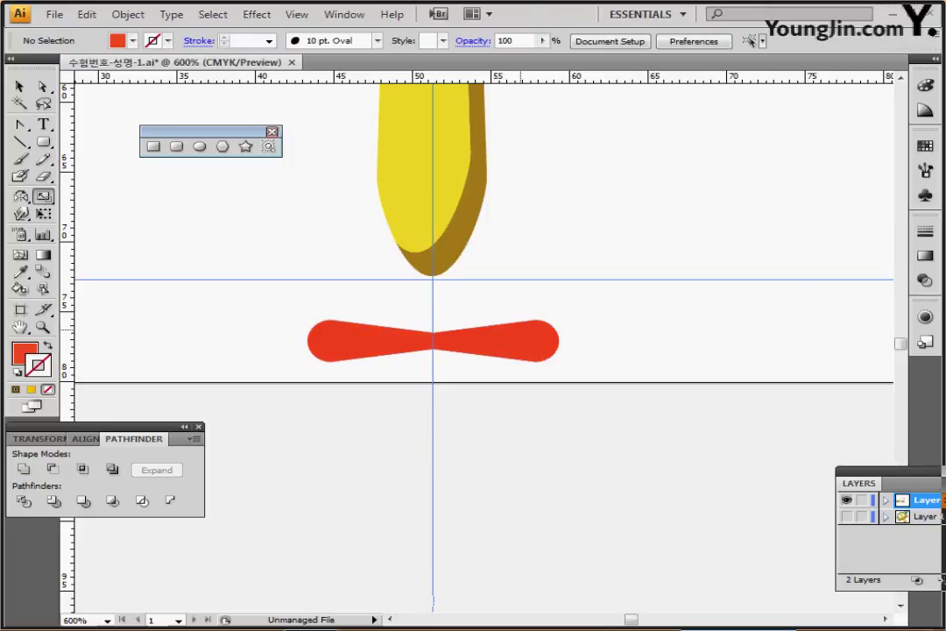
Move the red propeller shape up onto the tip of the plane's nose
{"action": "left_click", "coordinate": [515, 342], "text": "ctrl"}
{"action": "left_click_drag", "start_coordinate": [515, 342], "coordinate": [506, 297]}
{"action": "left_click_drag", "start_coordinate": [424, 295], "coordinate": [430, 273]}
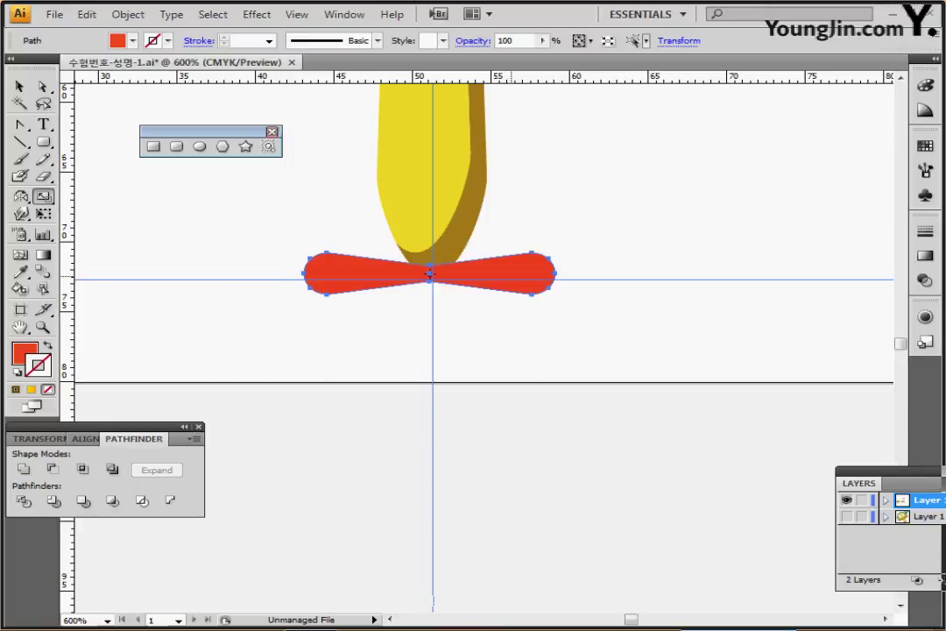
Duplicate the red propeller slightly below the original and darken the copy's fill by setting K to 50%
{"action": "left_click_drag", "start_coordinate": [512, 276], "coordinate": [512, 282]}
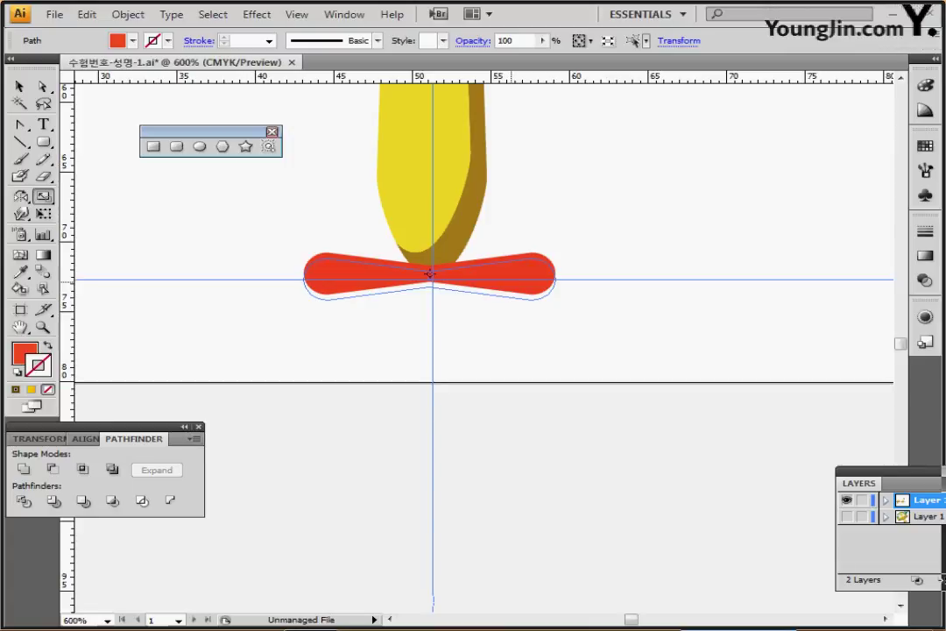
{"action": "left_click_drag", "start_coordinate": [512, 282], "coordinate": [512, 282]}
{"action": "left_click", "coordinate": [925, 86]}
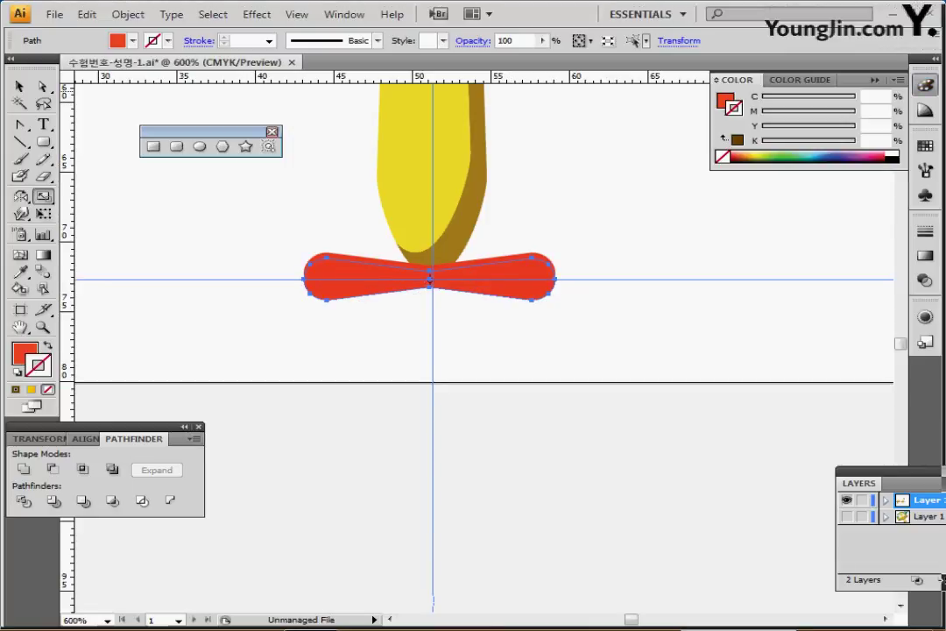
{"action": "left_click", "coordinate": [724, 100]}
{"action": "double_click", "coordinate": [867, 141]}
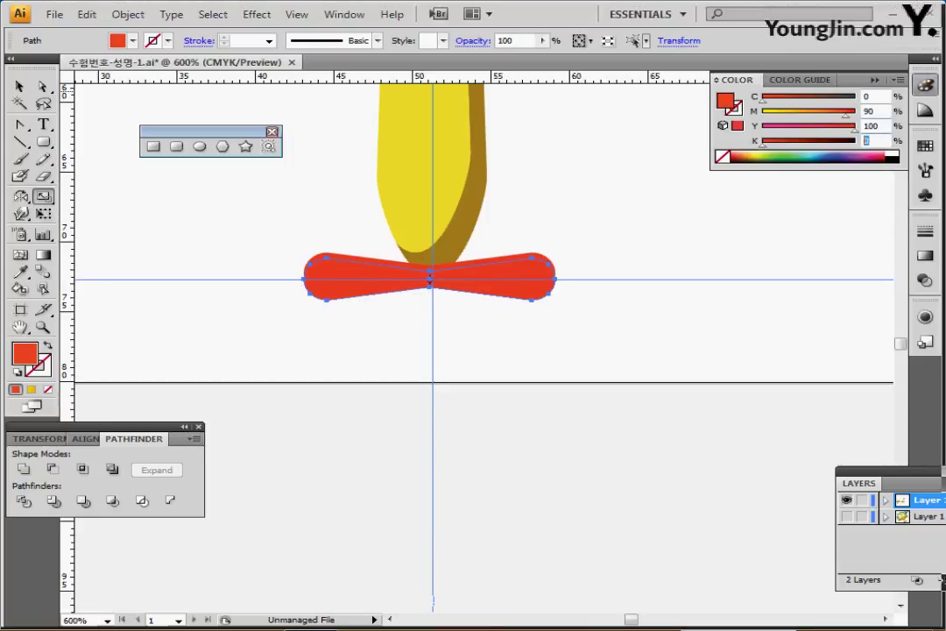
{"action": "type", "text": "50"}
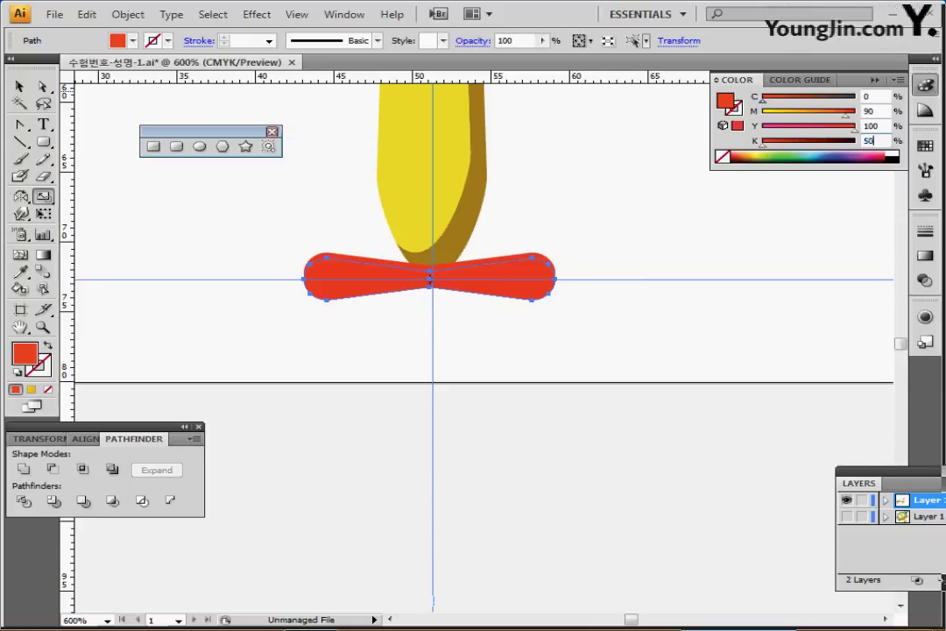
{"action": "key", "text": "Return"}
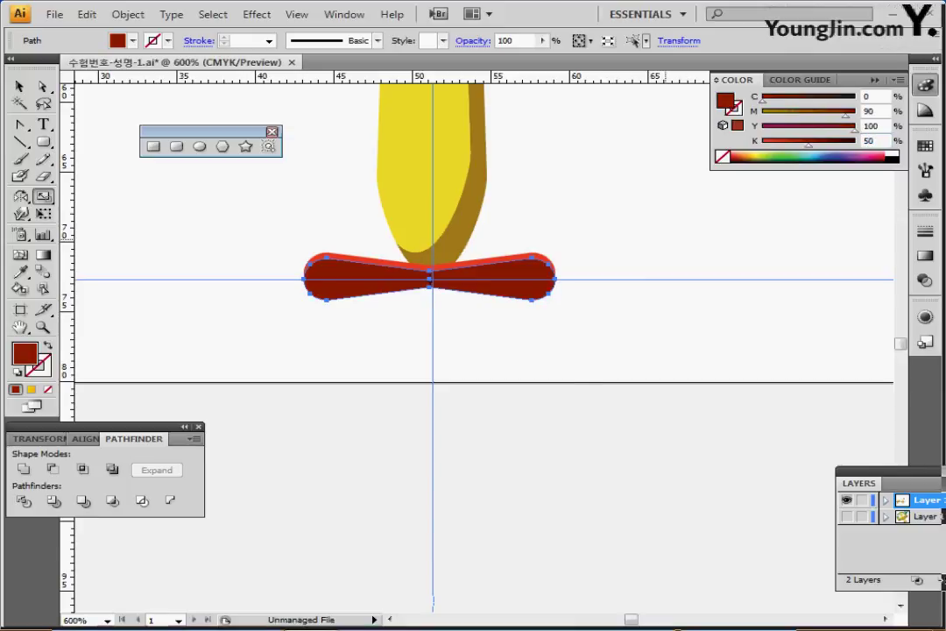
{"action": "left_click", "coordinate": [518, 331], "text": "ctrl"}
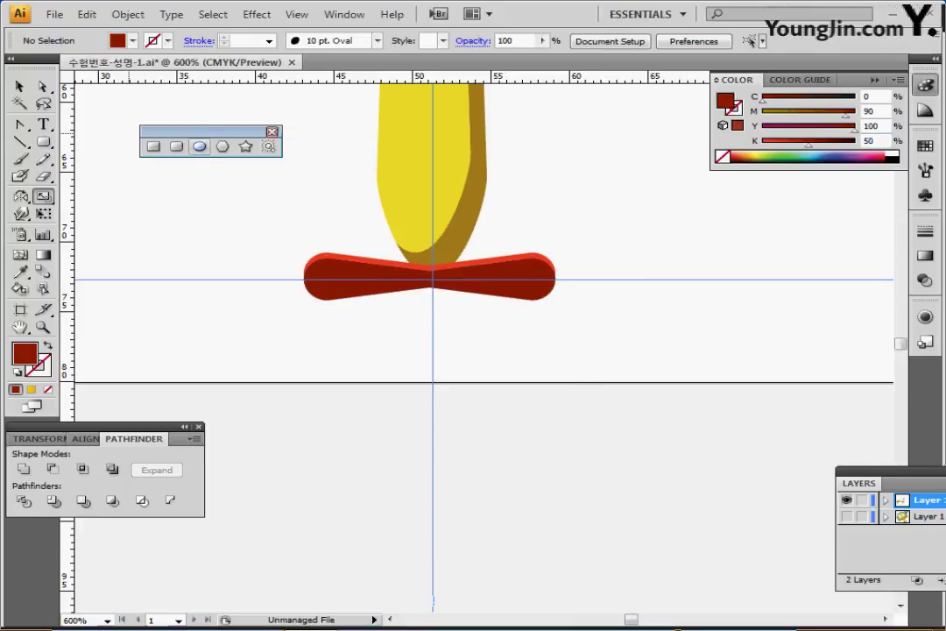
Draw a circle about 3.4 mm in diameter on the centre guide at the propeller's lower middle edge
{"action": "left_click", "coordinate": [199, 147]}
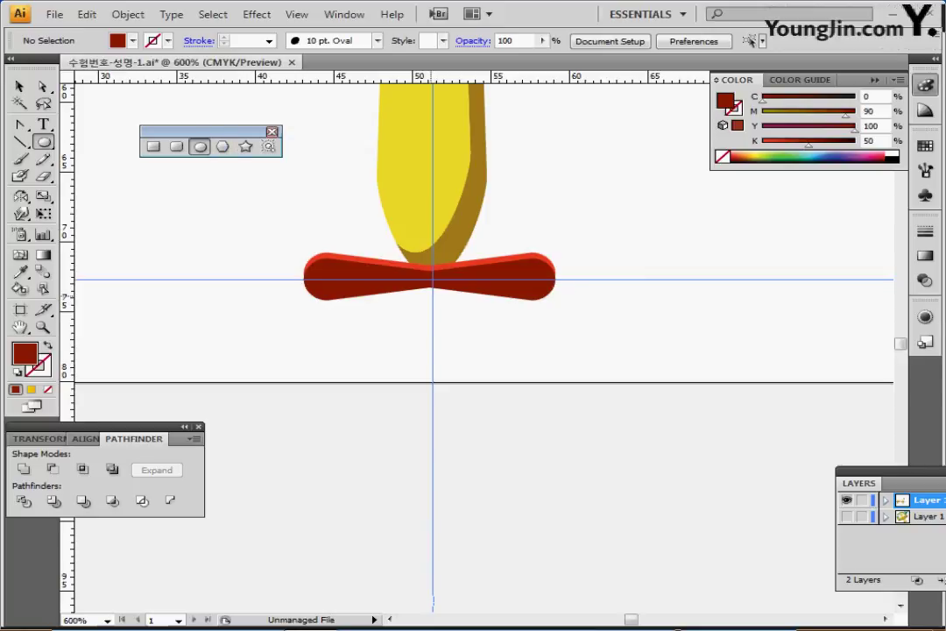
{"action": "left_click_drag", "start_coordinate": [433, 290], "coordinate": [457, 310]}
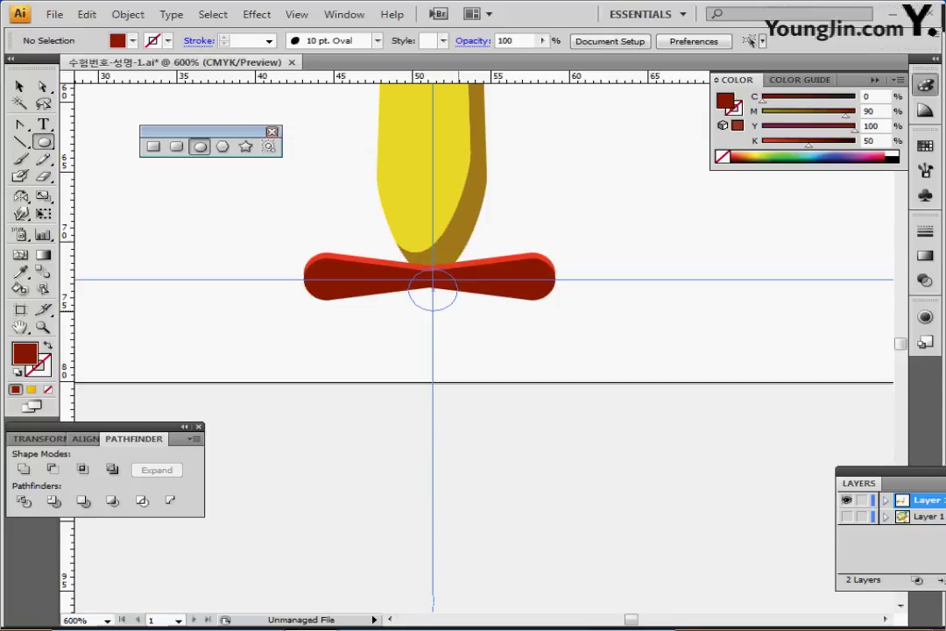
{"action": "left_click_drag", "start_coordinate": [457, 310], "coordinate": [459, 313]}
{"action": "key", "text": "ctrl+minus"}
{"action": "left_click_drag", "start_coordinate": [386, 368], "coordinate": [458, 454]}
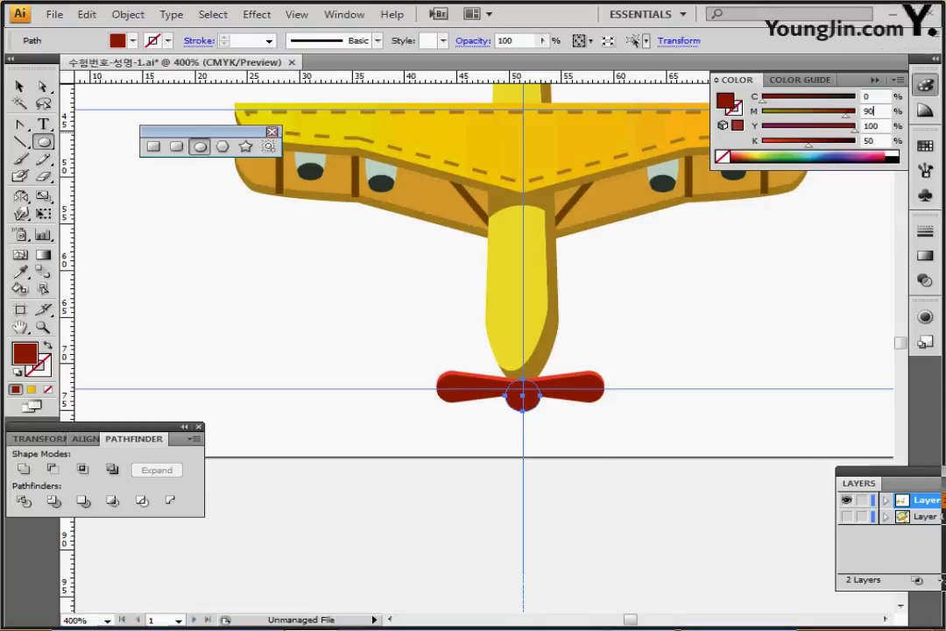
Set the circle's fill to a pale grey-green of C 20, M 0, Y 20, K 10
{"action": "double_click", "coordinate": [867, 96]}
{"action": "type", "text": "20"}
{"action": "key", "text": "Tab"}
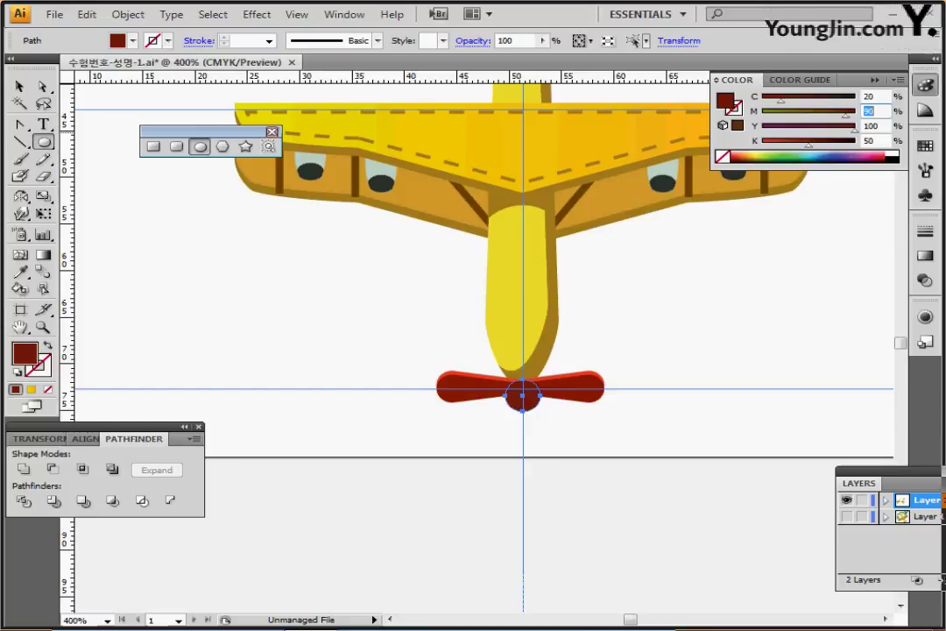
{"action": "type", "text": "0"}
{"action": "key", "text": "Tab"}
{"action": "type", "text": "20"}
{"action": "key", "text": "Tab"}
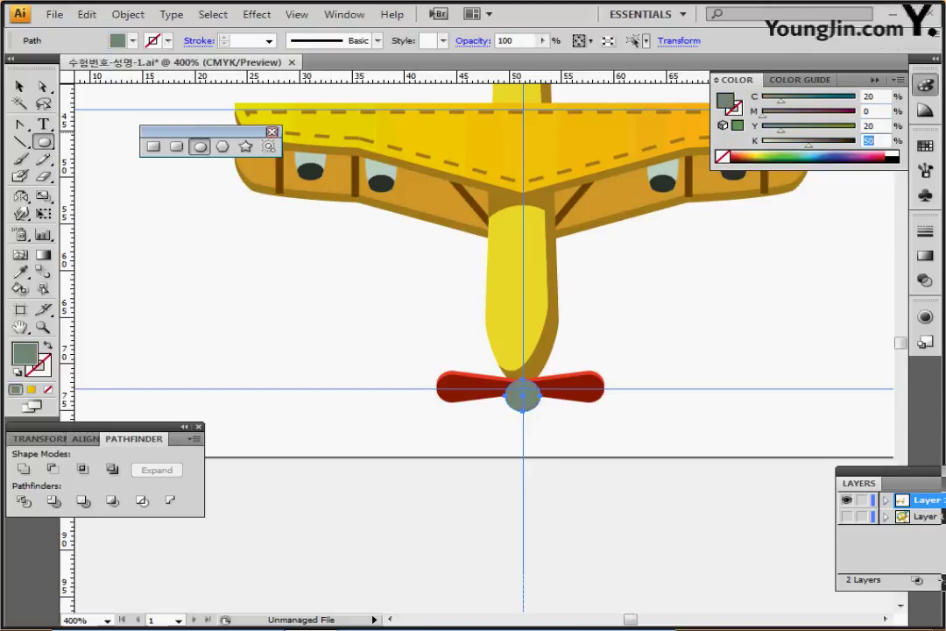
{"action": "type", "text": "10"}
{"action": "key", "text": "Return"}
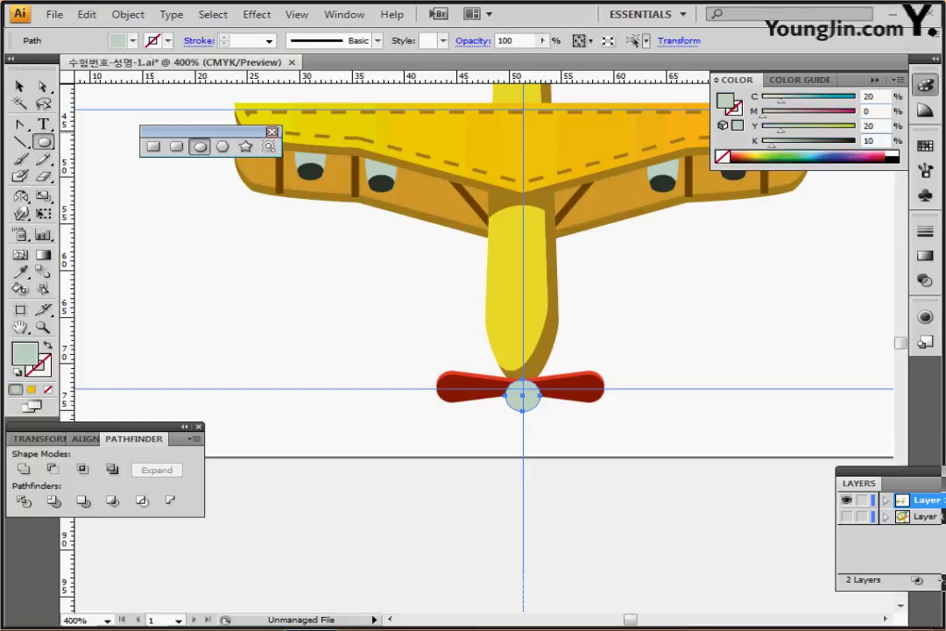
Delete the circle's top anchor point to leave only its lower half
{"action": "left_click", "coordinate": [43, 86]}
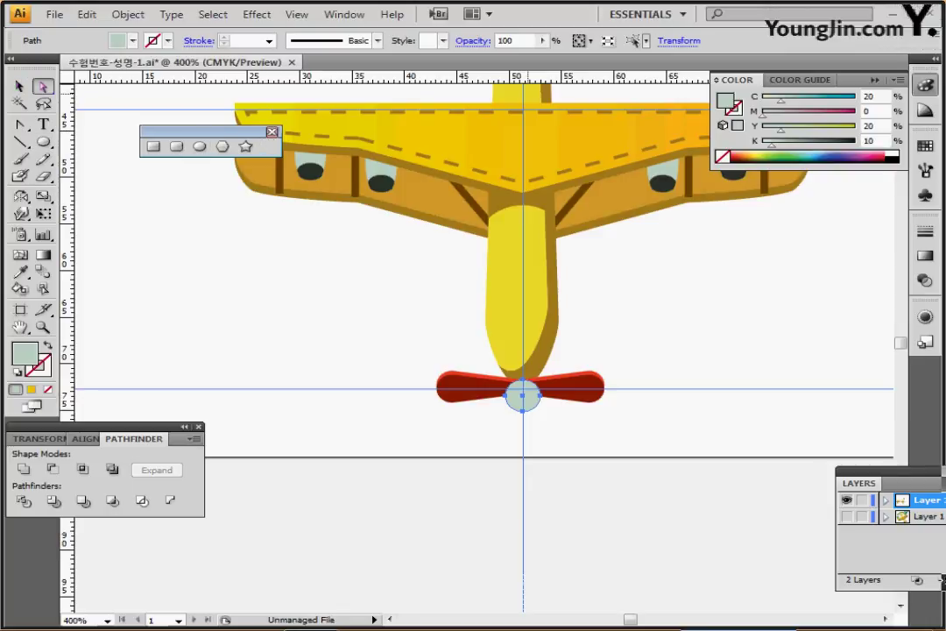
{"action": "key", "text": "ctrl+shift+a"}
{"action": "left_click", "coordinate": [523, 390]}
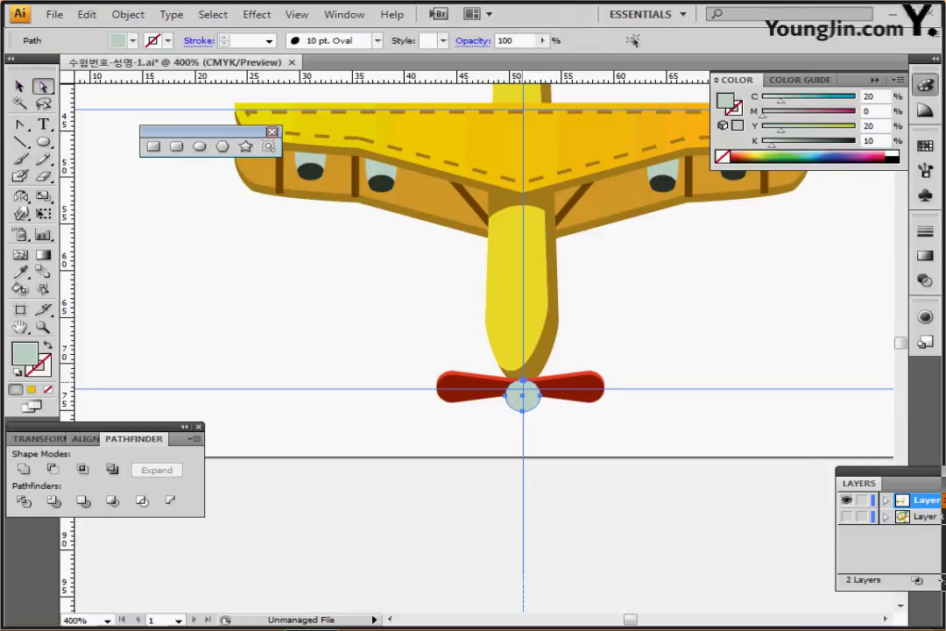
{"action": "left_click", "coordinate": [523, 379]}
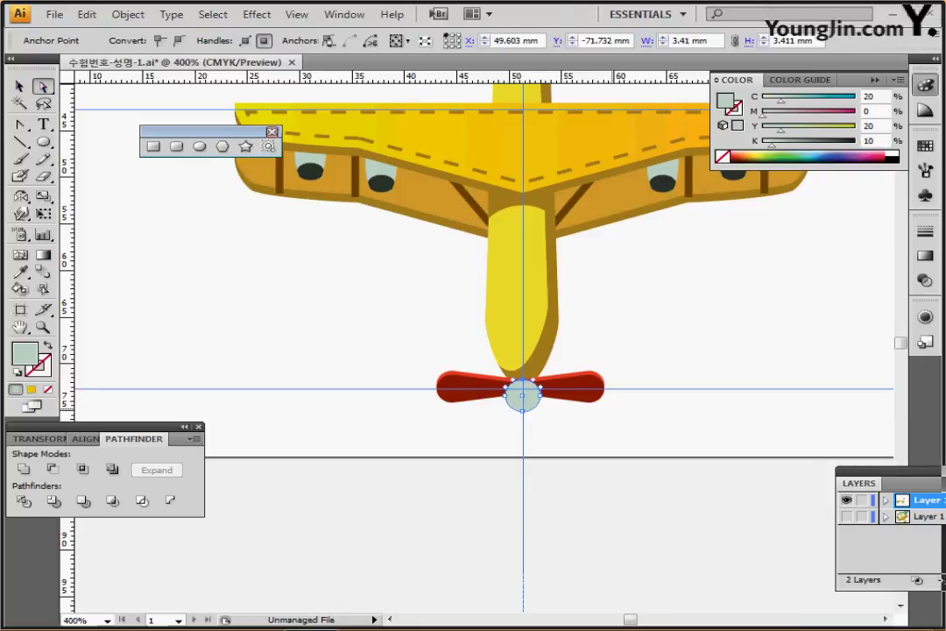
{"action": "key", "text": "Delete"}
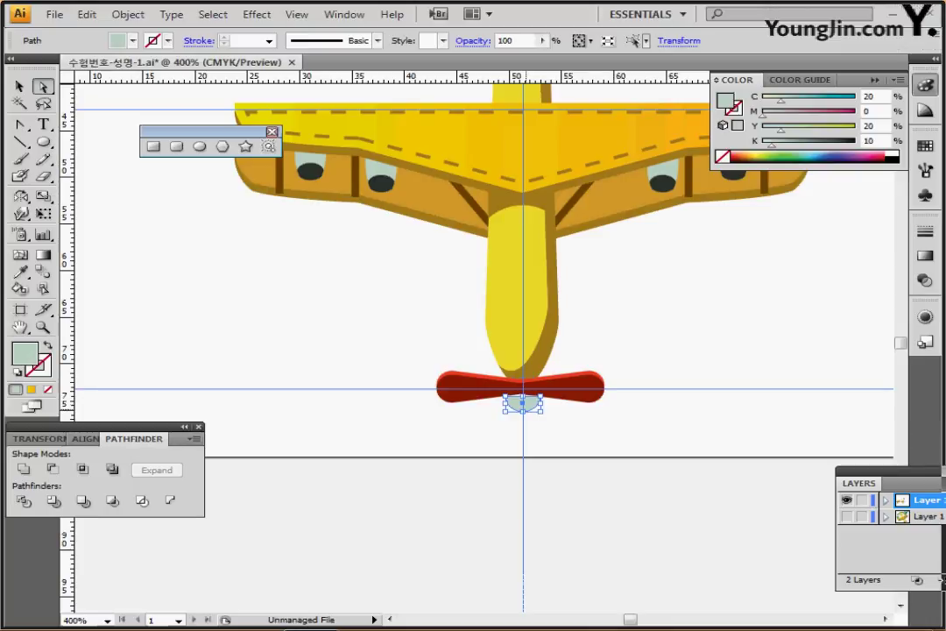
Move the pale half circle up onto the centre of the propeller, with its flat edge on the horizontal guide
{"action": "left_click_drag", "start_coordinate": [524, 406], "coordinate": [524, 398]}
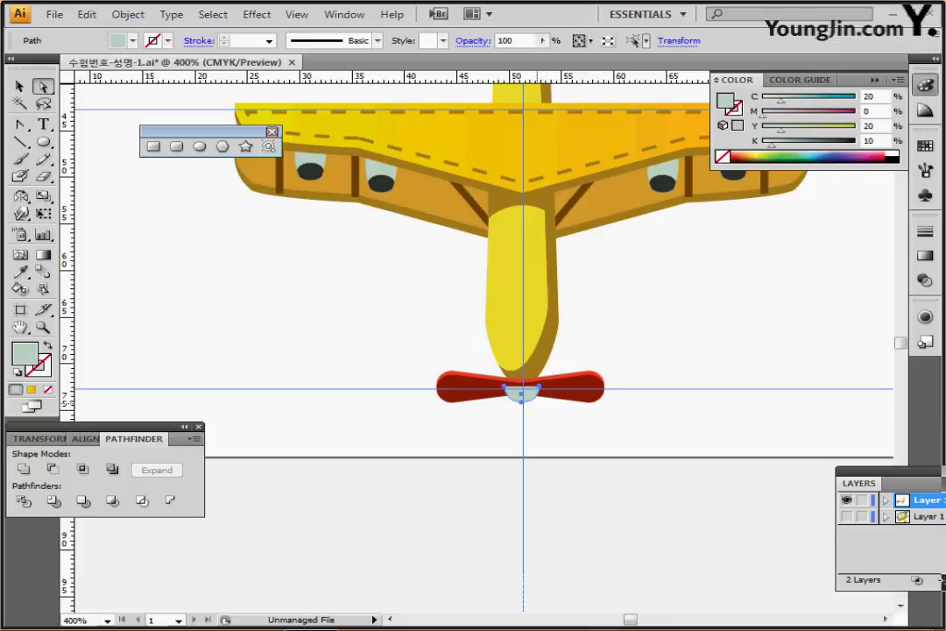
{"action": "key", "text": "ctrl+plus"}
{"action": "scroll", "coordinate": [532, 375], "scroll_direction": "up", "scroll_amount": 1}
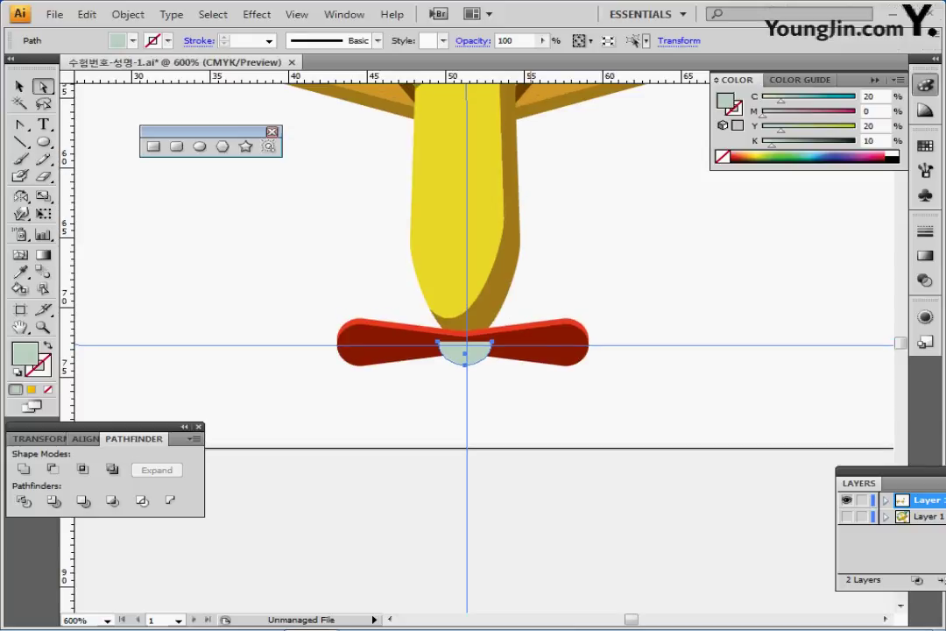
{"action": "key", "text": "Down"}
{"action": "key", "text": "Down"}
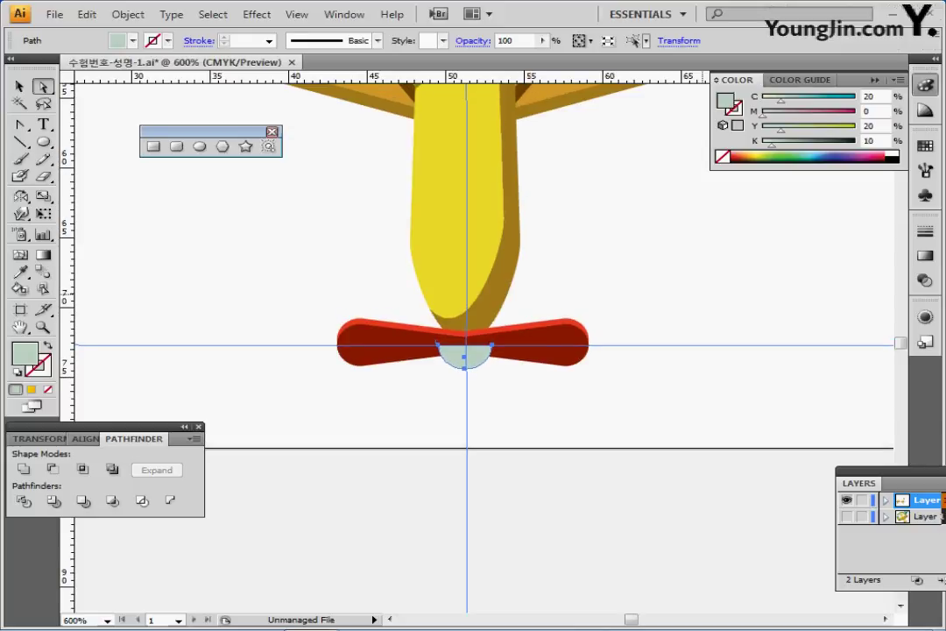
{"action": "key", "text": "ctrl+minus"}
{"action": "key", "text": "ctrl+minus"}
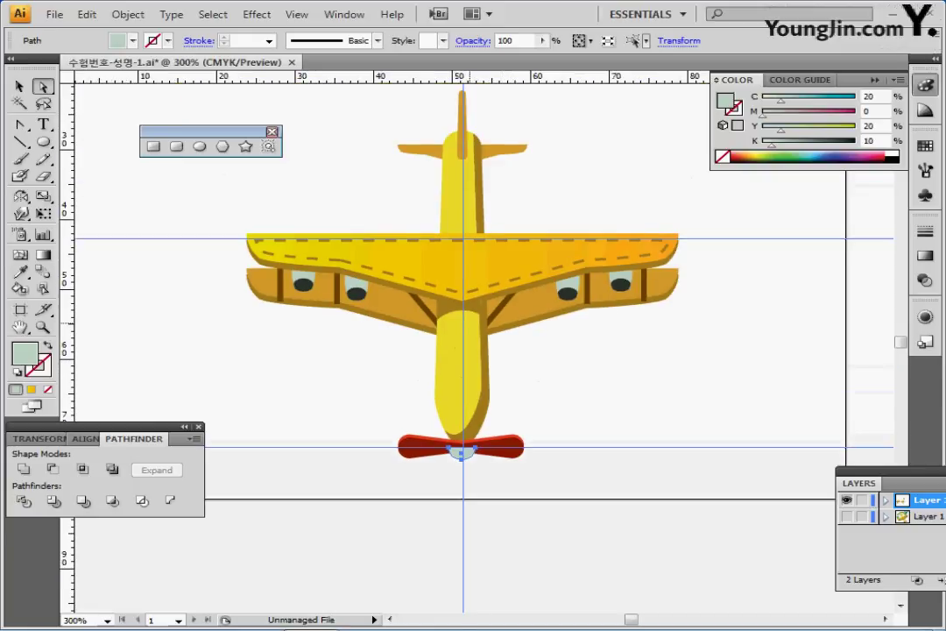
{"action": "key", "text": "ctrl+shift+a"}
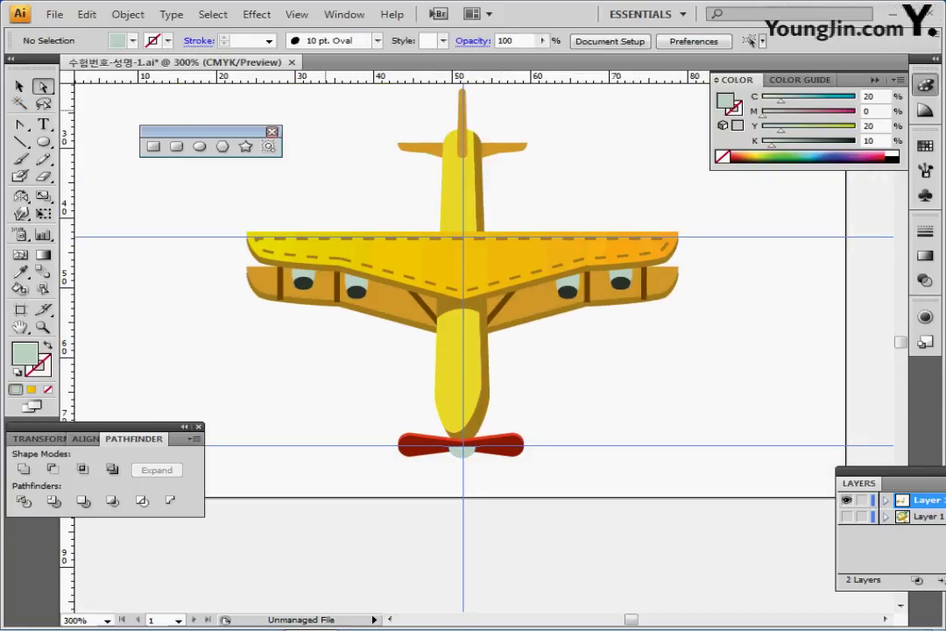
{"action": "key", "text": "v"}
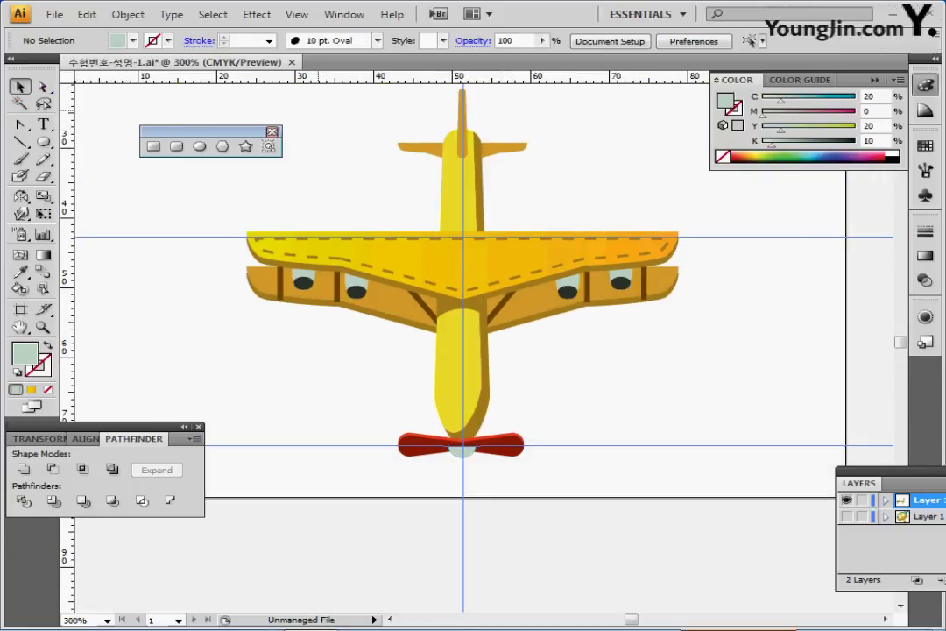
{"action": "left_click_drag", "start_coordinate": [317, 98], "coordinate": [589, 466]}
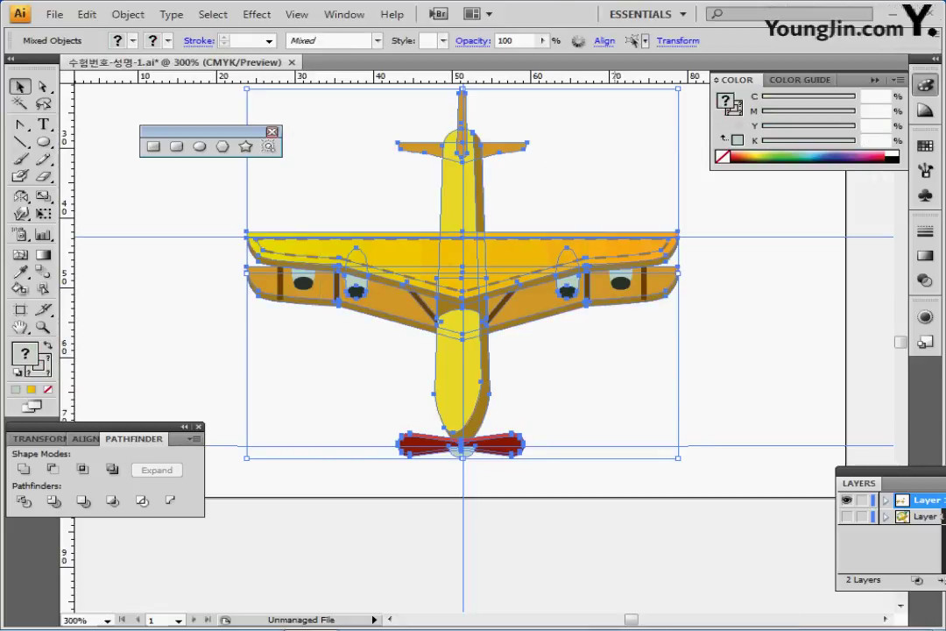
{"action": "key", "text": "ctrl+g"}
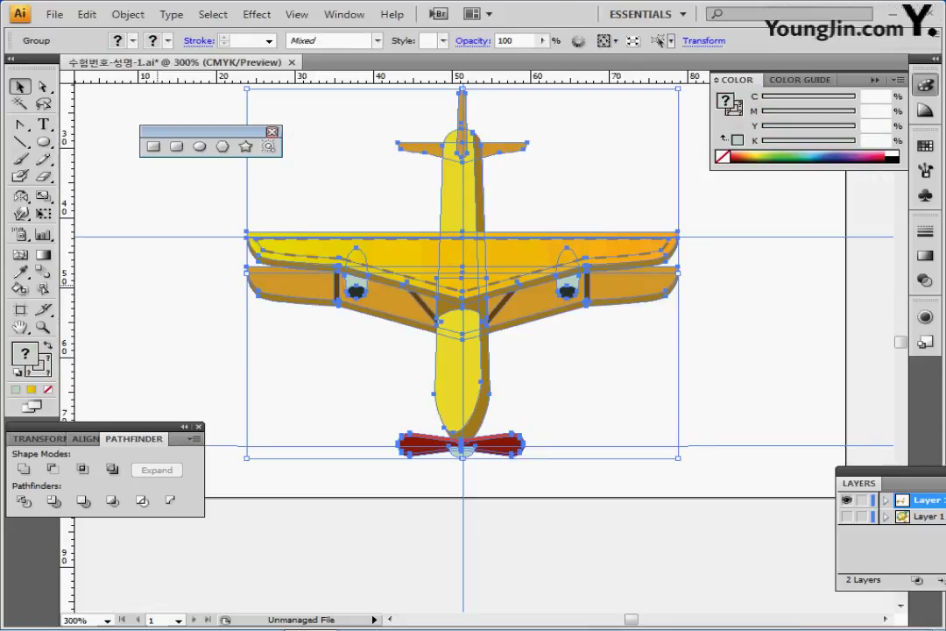
{"action": "left_click", "coordinate": [20, 197]}
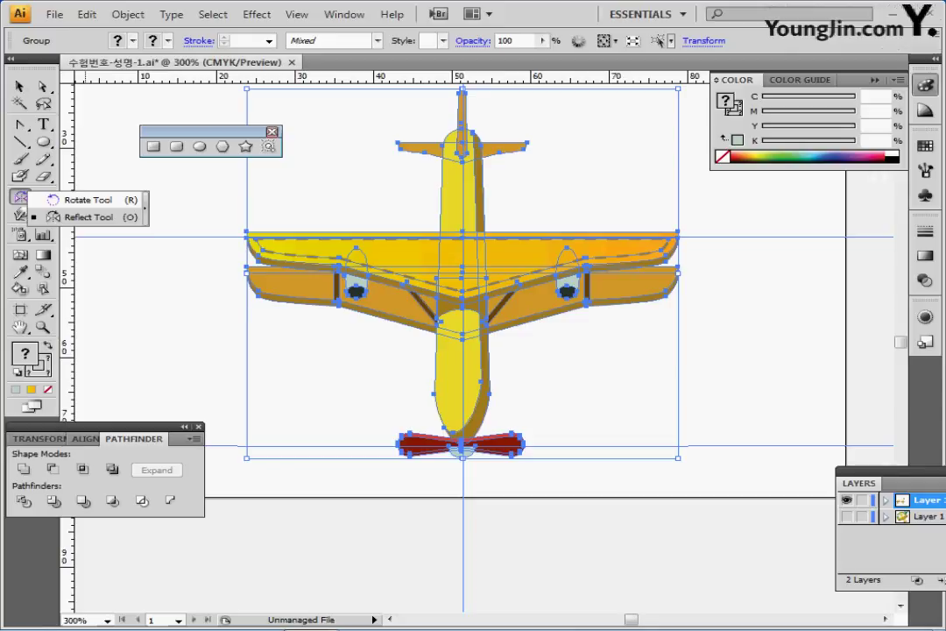
{"action": "left_click", "coordinate": [79, 200]}
{"action": "double_click", "coordinate": [20, 196]}
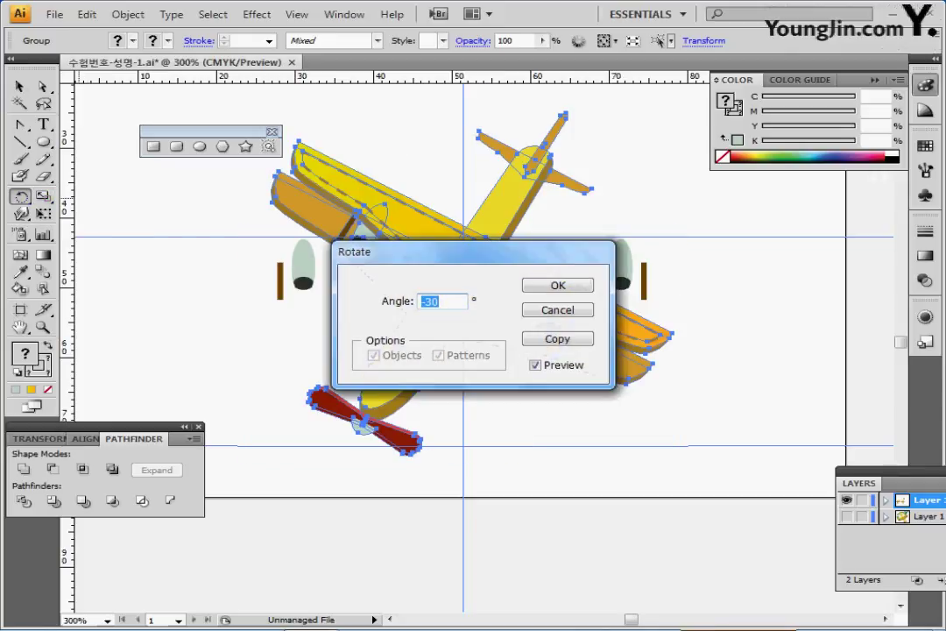
{"action": "type", "text": "30"}
{"action": "key", "text": "Tab"}
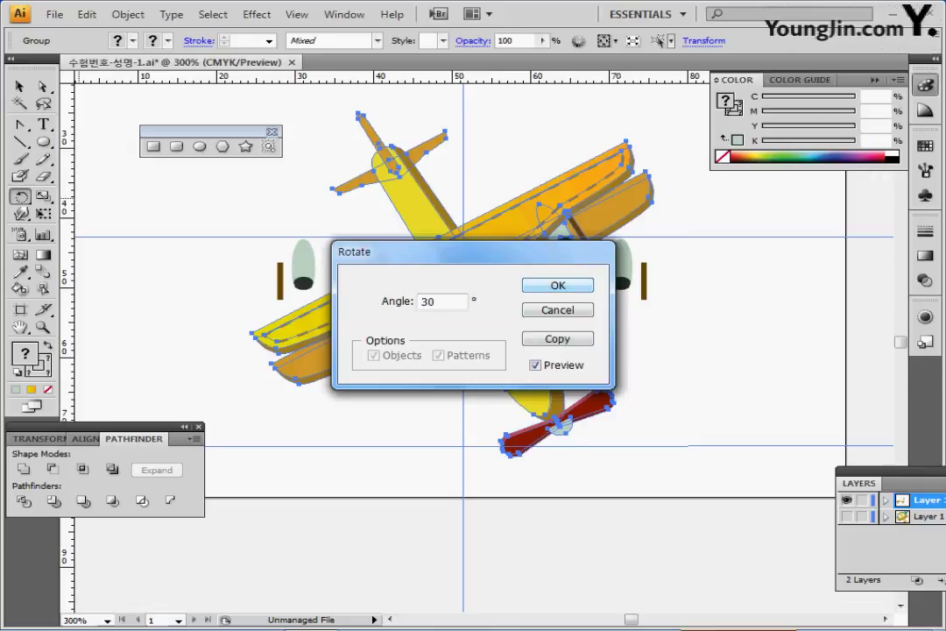
{"action": "key", "text": "Escape"}
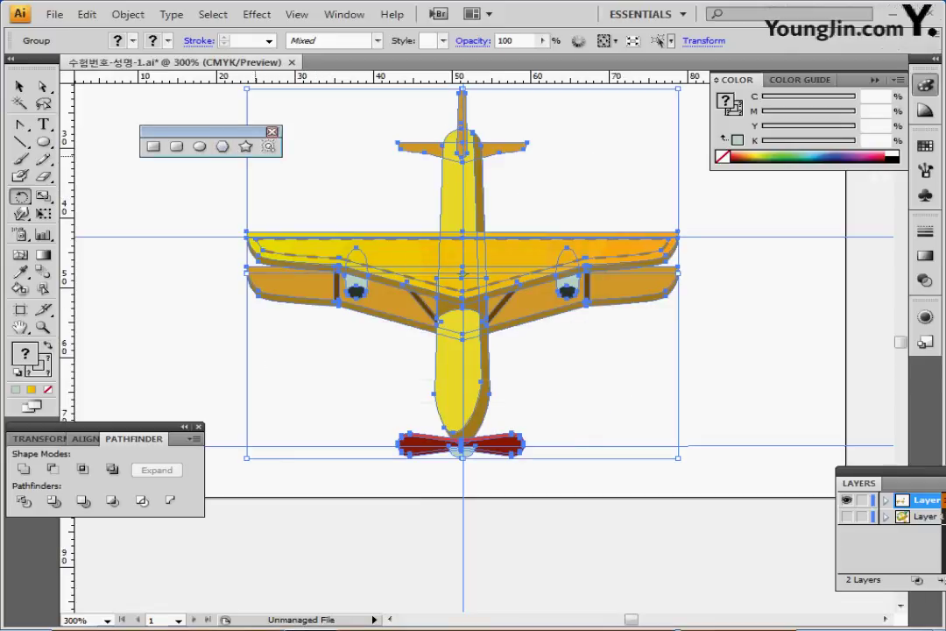
{"action": "key", "text": "ctrl+z"}
Group all the airplane parts, including the outer engines and struts
{"action": "left_click_drag", "start_coordinate": [206, 132], "coordinate": [137, 109]}
{"action": "left_click_drag", "start_coordinate": [225, 98], "coordinate": [692, 489]}
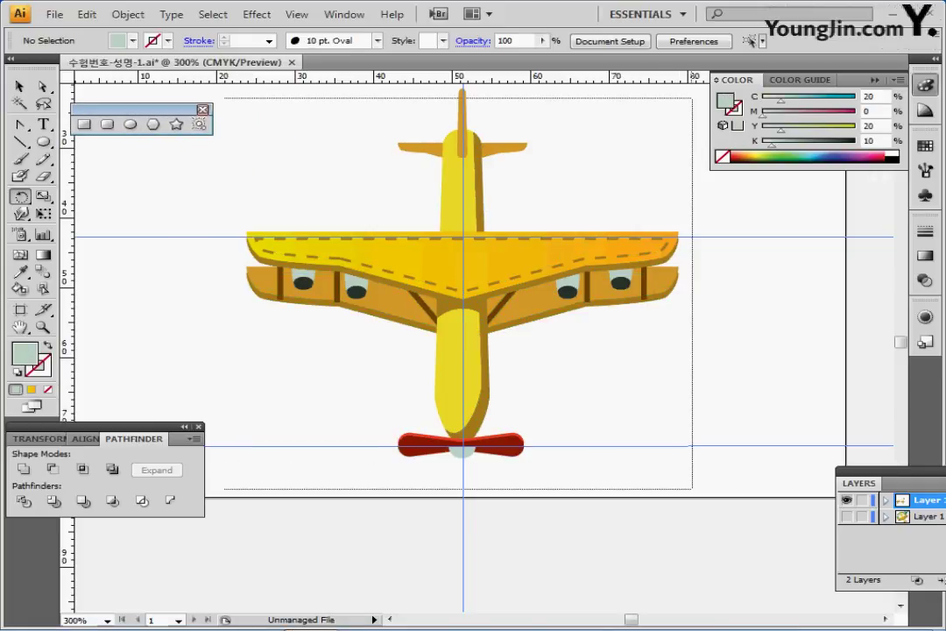
{"action": "key", "text": "ctrl+a"}
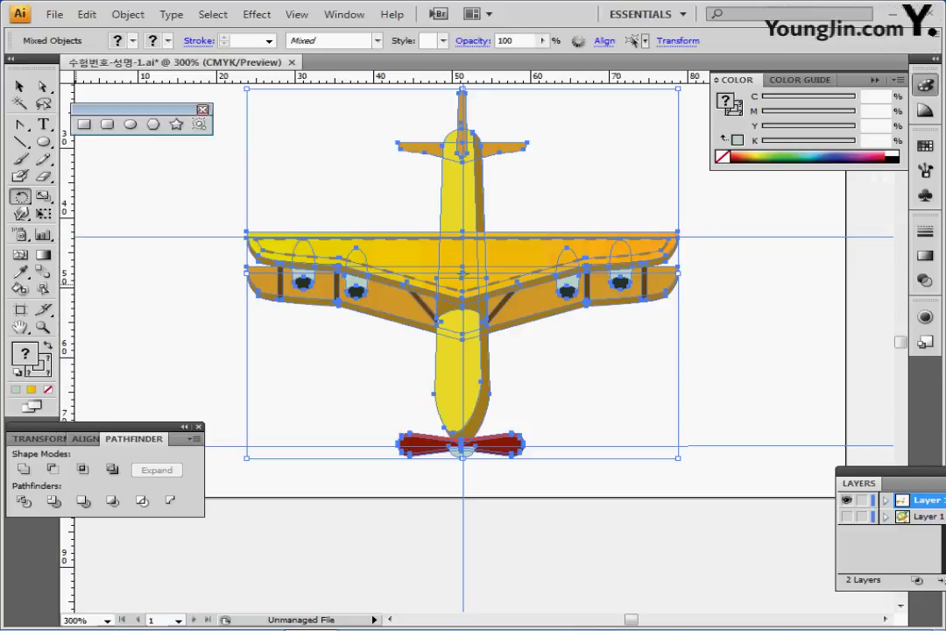
{"action": "key", "text": "ctrl+g"}
Rotate the airplane group by 30 degrees and deselect it
{"action": "double_click", "coordinate": [20, 196]}
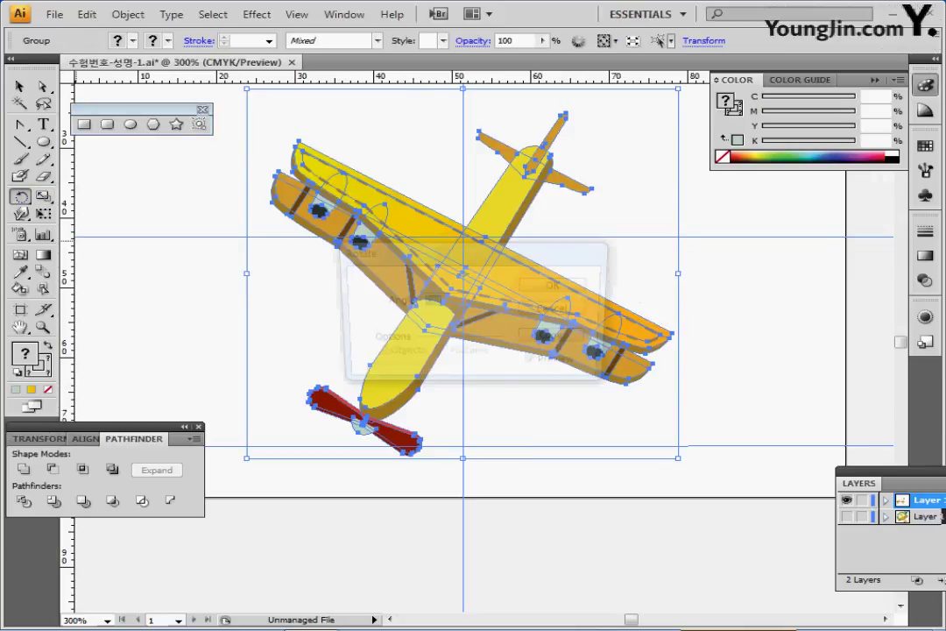
{"action": "type", "text": "30"}
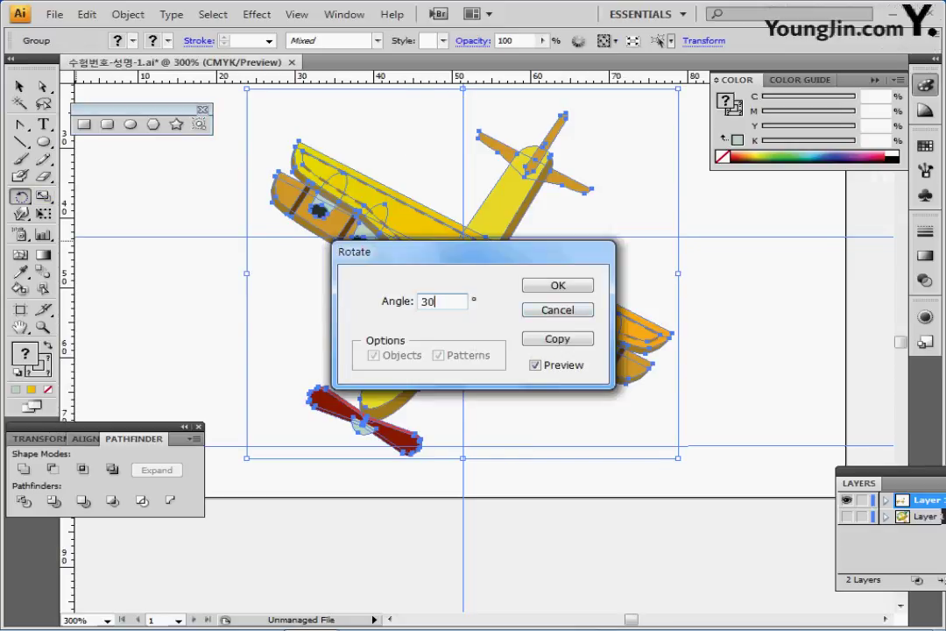
{"action": "key", "text": "Tab"}
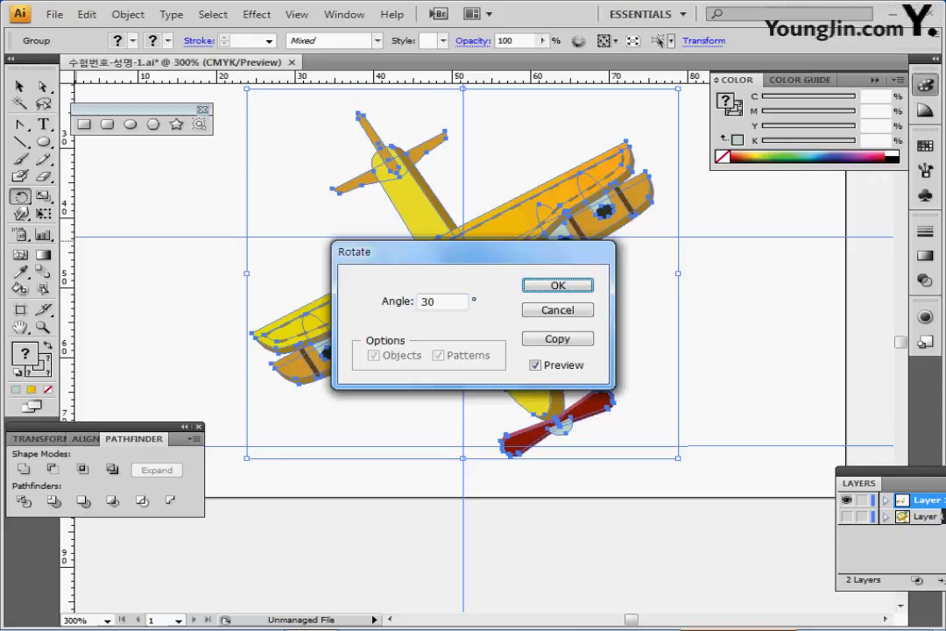
{"action": "key", "text": "Return"}
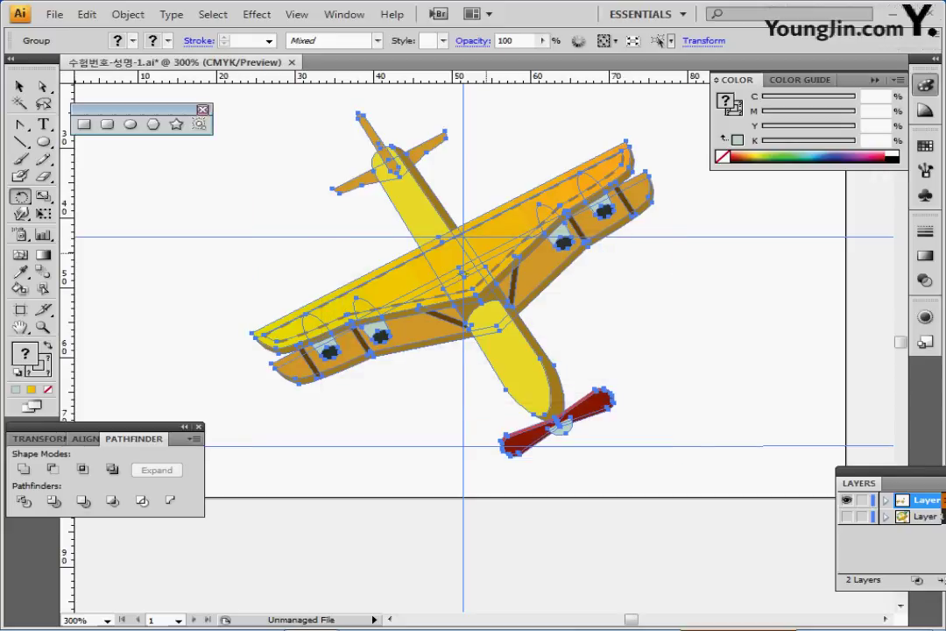
{"action": "left_click_drag", "start_coordinate": [447, 238], "coordinate": [456, 338]}
{"action": "left_click", "coordinate": [473, 363], "text": "ctrl+alt"}
{"action": "left_click", "coordinate": [454, 355], "text": "ctrl"}
{"action": "key", "text": "ctrl+shift+a"}
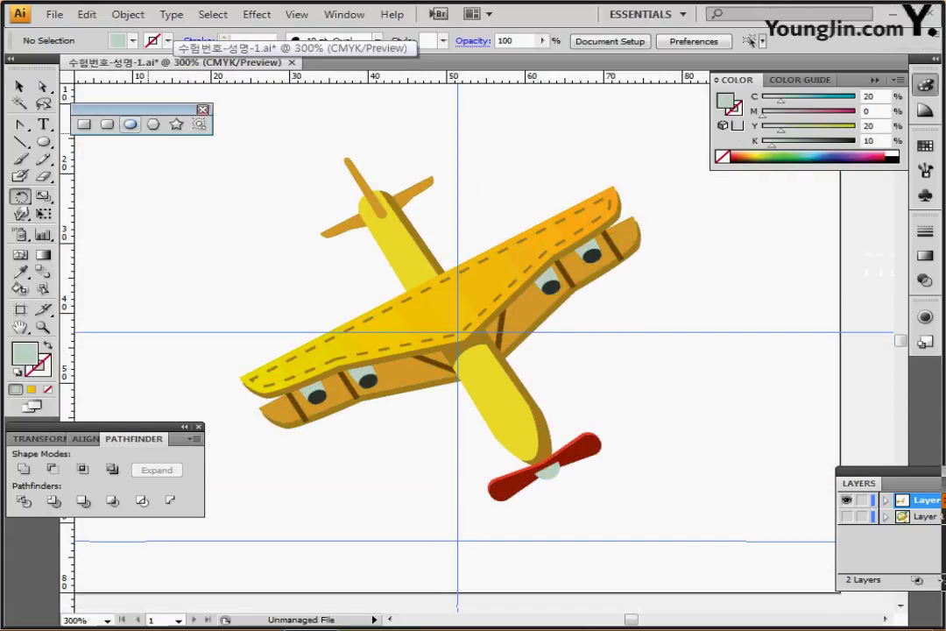
Show the hidden sketch layer, move the airplane group down onto its sketched outline and deselect it
{"action": "left_click", "coordinate": [131, 124]}
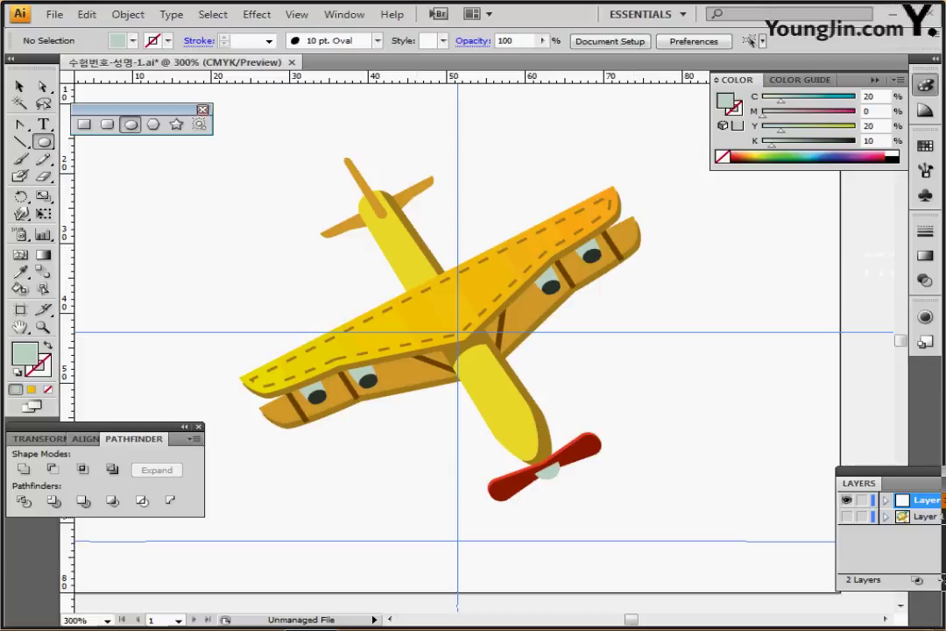
{"action": "left_click", "coordinate": [847, 517]}
{"action": "left_click", "coordinate": [436, 309], "text": "ctrl"}
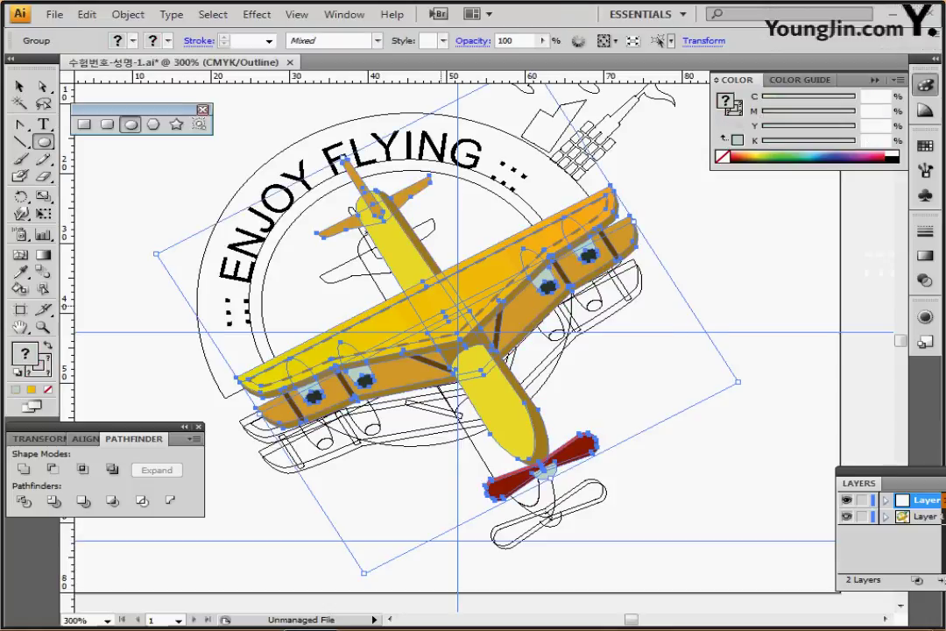
{"action": "left_click_drag", "start_coordinate": [436, 309], "coordinate": [436, 350]}
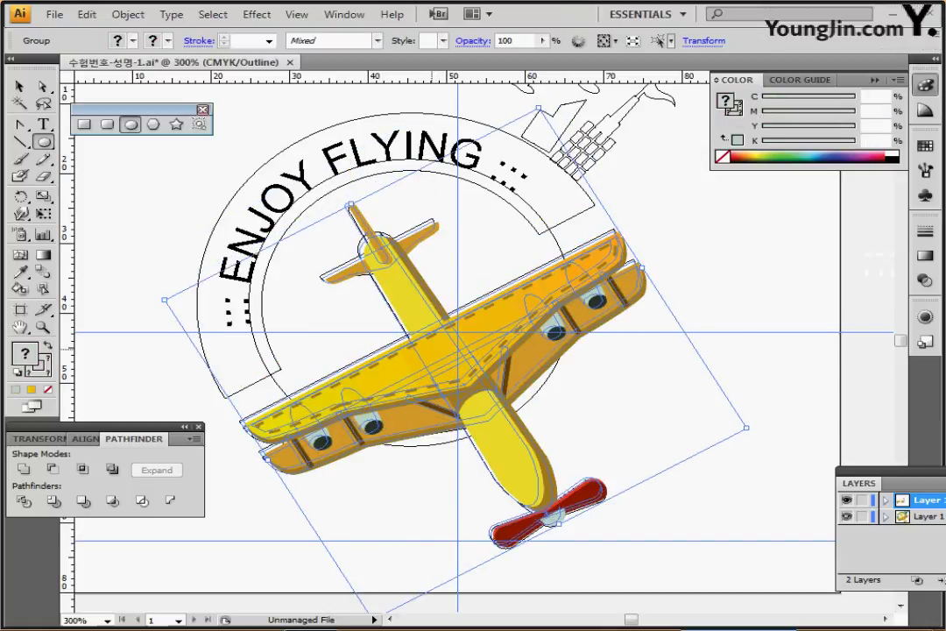
{"action": "key", "text": "ctrl+shift+a"}
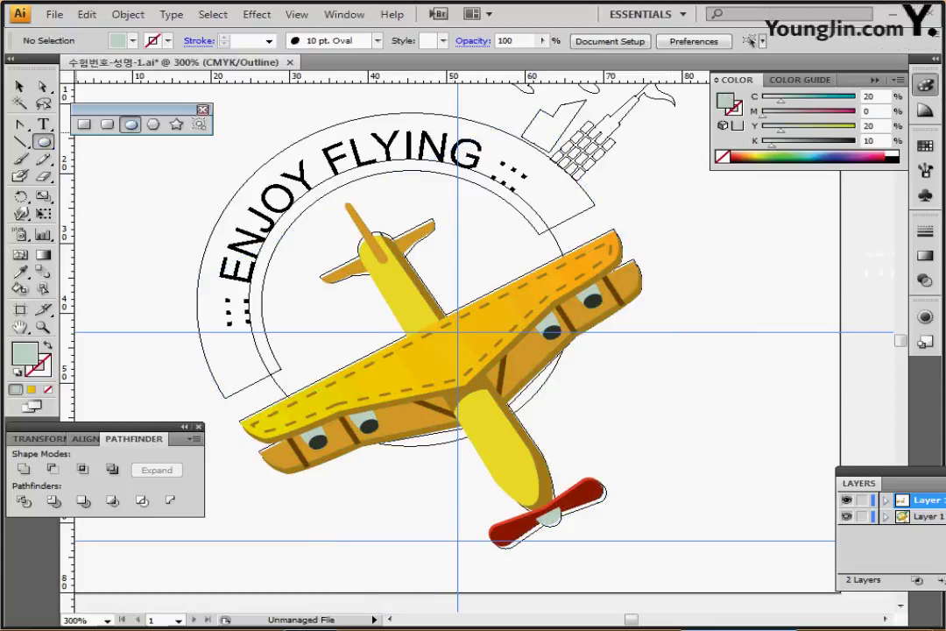
Draw an unfilled circle with a pale green outline, fit it to the sketch's outer banner arc and hide the sketch layer
{"action": "left_click_drag", "start_coordinate": [412, 292], "coordinate": [618, 477]}
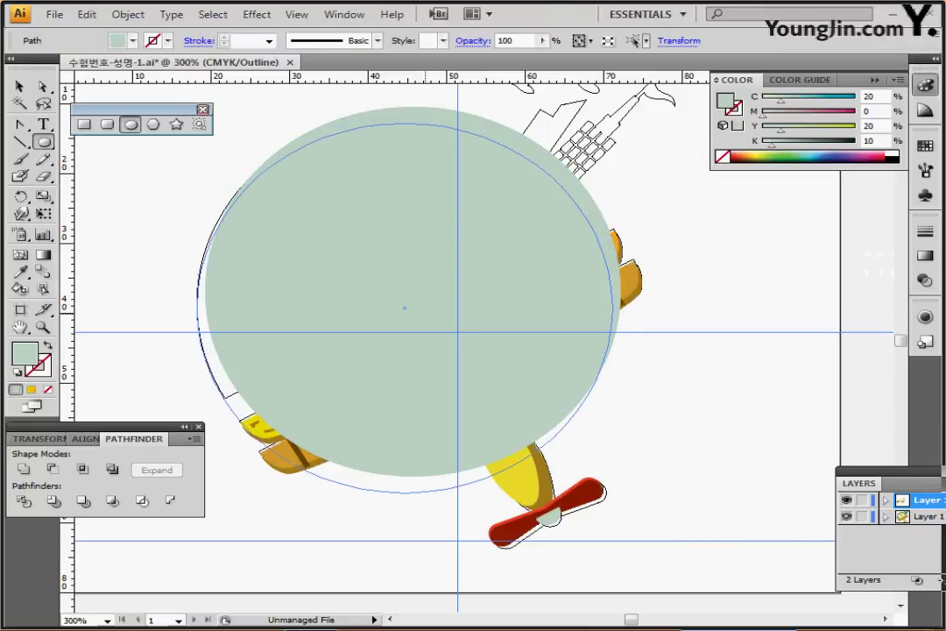
{"action": "key", "text": "shift+x"}
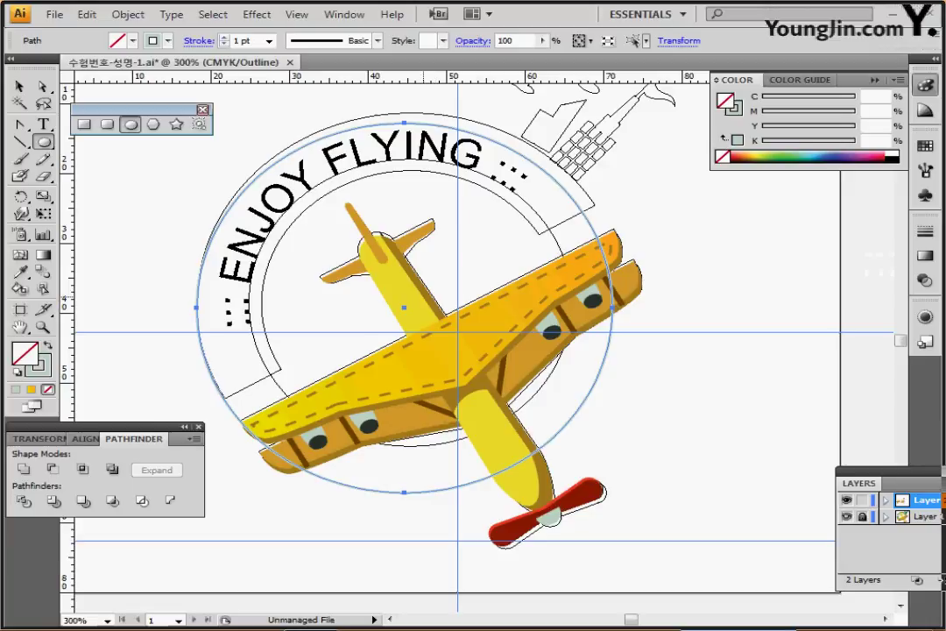
{"action": "left_click_drag", "start_coordinate": [404, 308], "coordinate": [410, 300]}
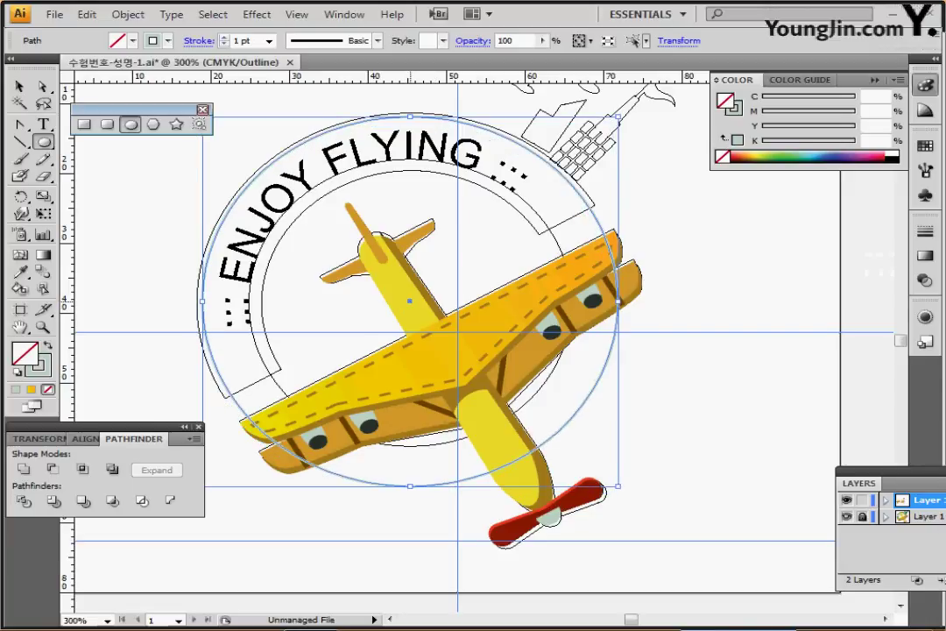
{"action": "left_click_drag", "start_coordinate": [619, 486], "coordinate": [629, 497]}
{"action": "left_click_drag", "start_coordinate": [579, 429], "coordinate": [572, 425]}
{"action": "left_click", "coordinate": [846, 517]}
{"action": "key", "text": "ctrl+y"}
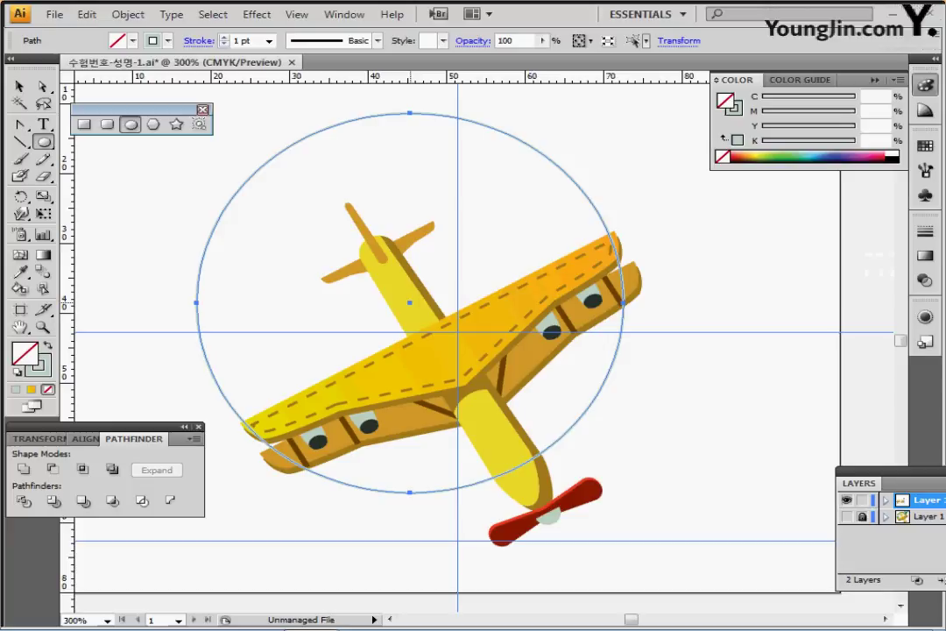
Draw a smaller concentric circle inside the large one to form the inner edge of the banner
{"action": "left_click_drag", "start_coordinate": [410, 302], "coordinate": [560, 439]}
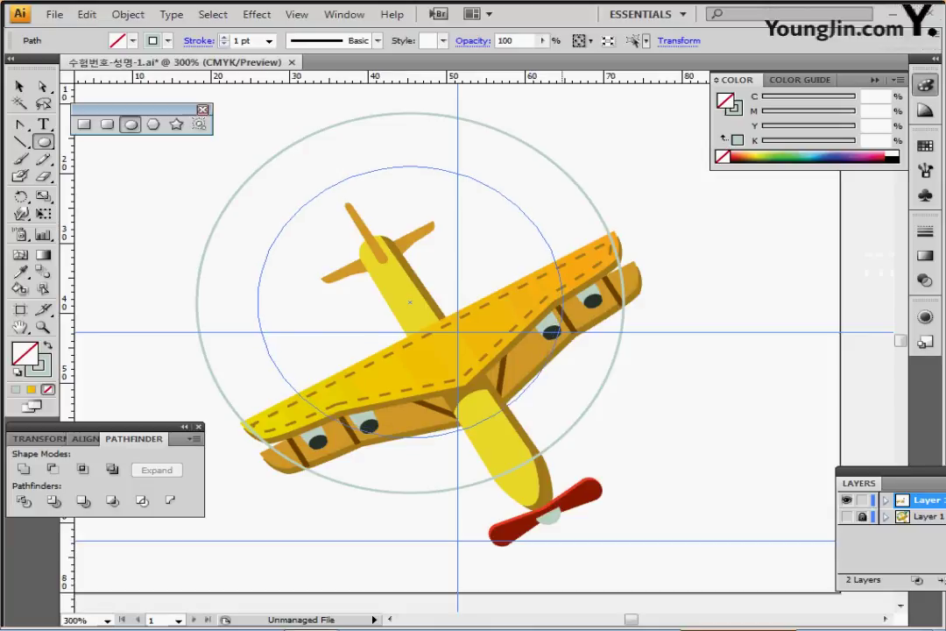
{"action": "left_click_drag", "start_coordinate": [561, 439], "coordinate": [566, 443]}
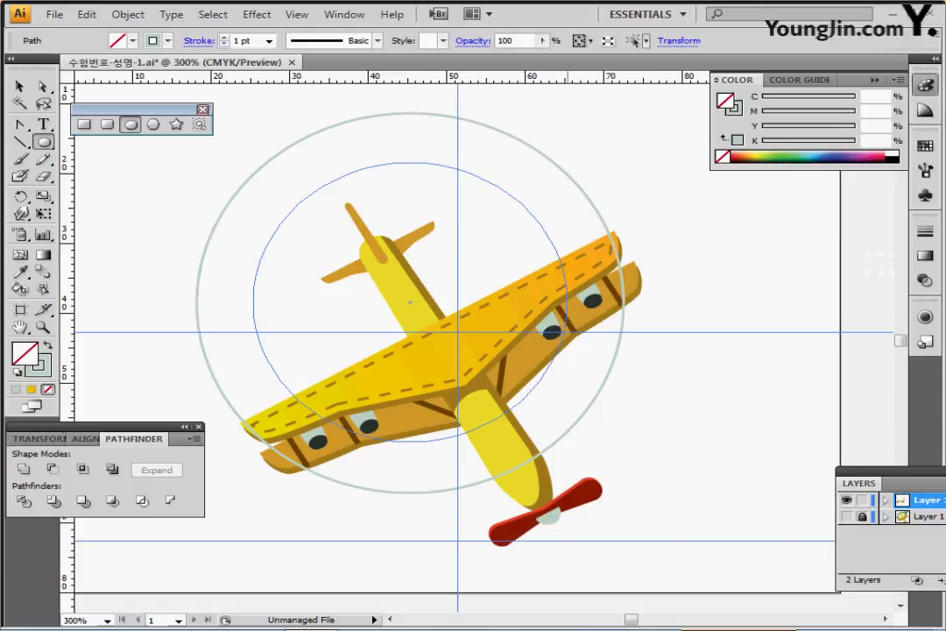
{"action": "left_click_drag", "start_coordinate": [566, 444], "coordinate": [567, 442]}
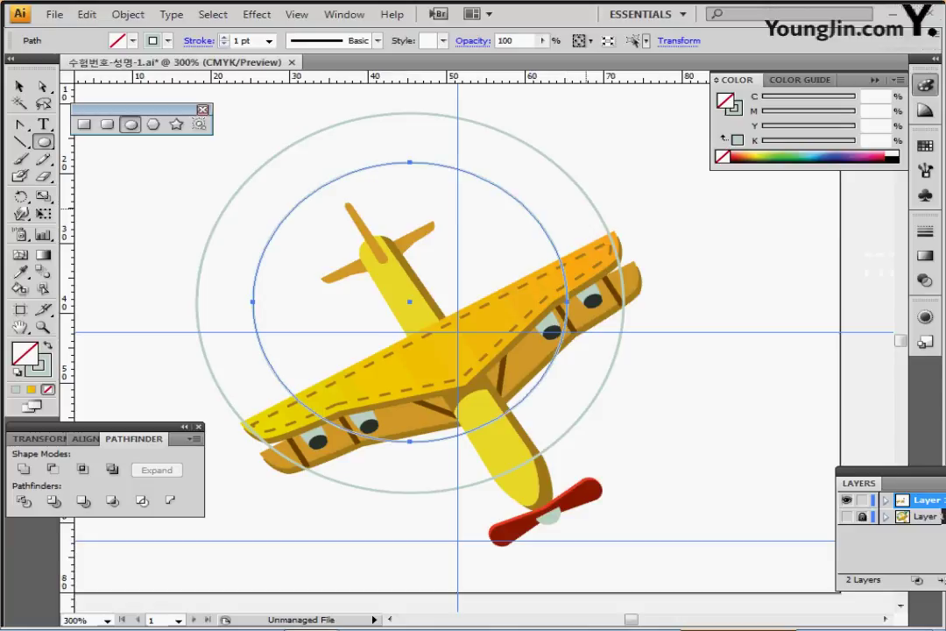
{"action": "left_click", "coordinate": [285, 149], "text": "ctrl+shift"}
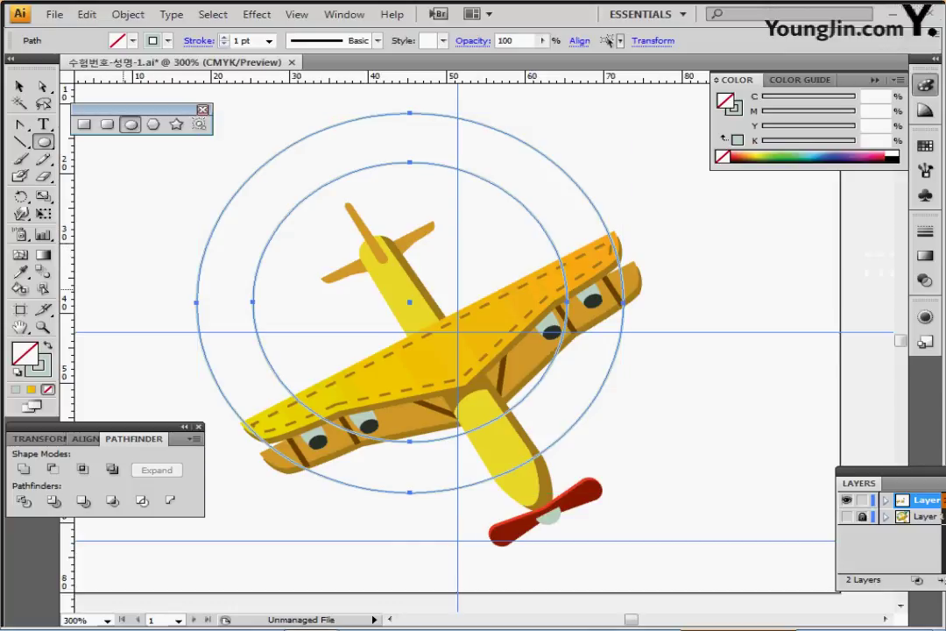
{"action": "key", "text": "ctrl+shift+a"}
Draw a diagonal line through the circles' centre, parallel to the wing, and divide both circles along it
{"action": "key", "text": "backslash"}
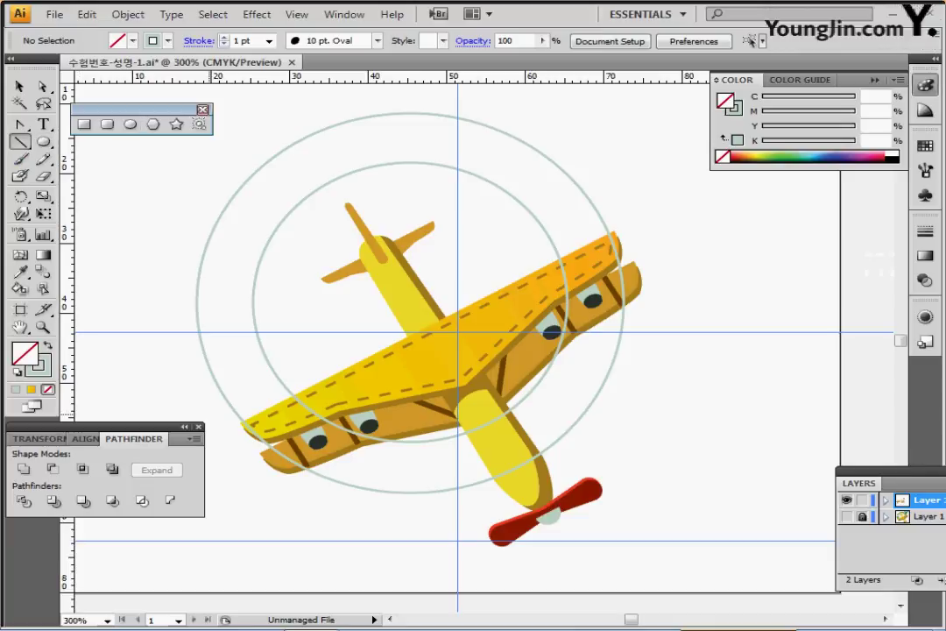
{"action": "left_click_drag", "start_coordinate": [205, 414], "coordinate": [643, 190]}
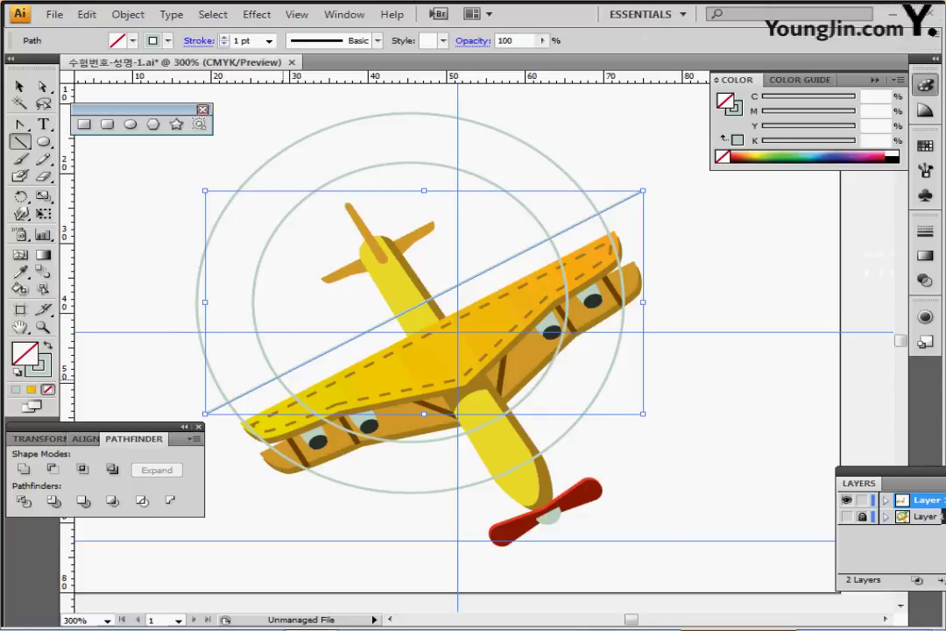
{"action": "key", "text": "ctrl+a"}
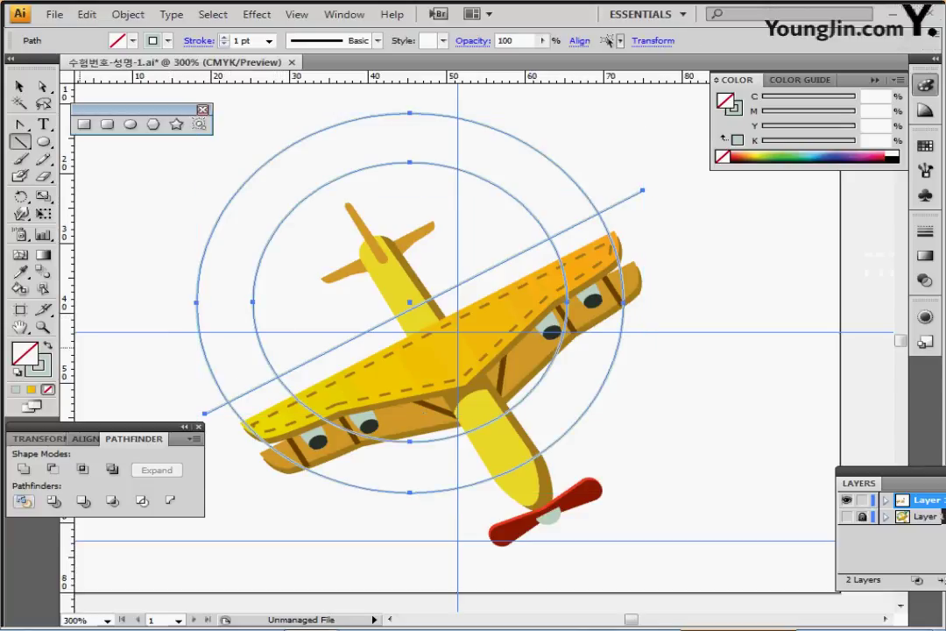
{"action": "left_click", "coordinate": [24, 501]}
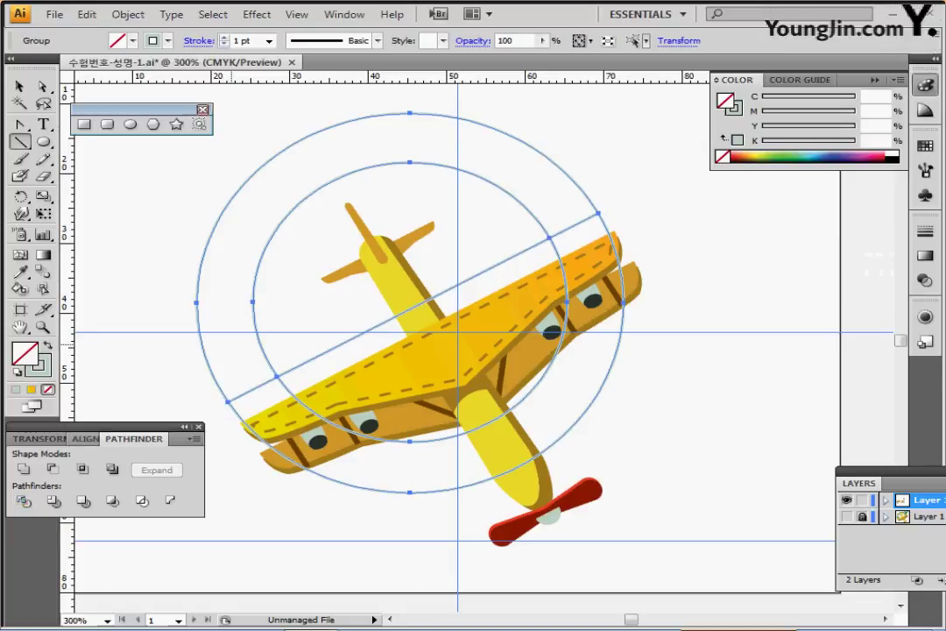
{"action": "key", "text": "ctrl"}
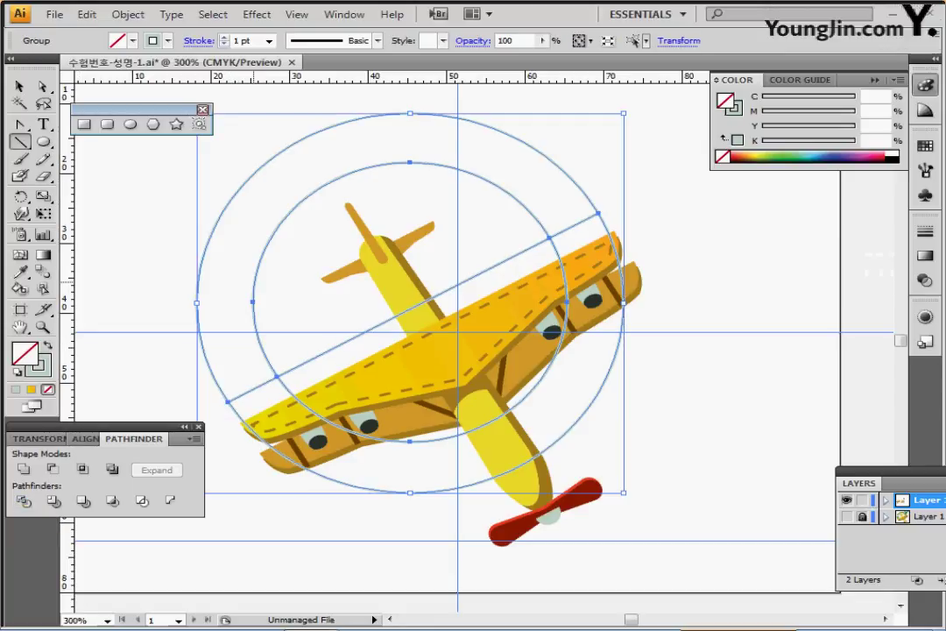
{"action": "key", "text": "ctrl+shift+a"}
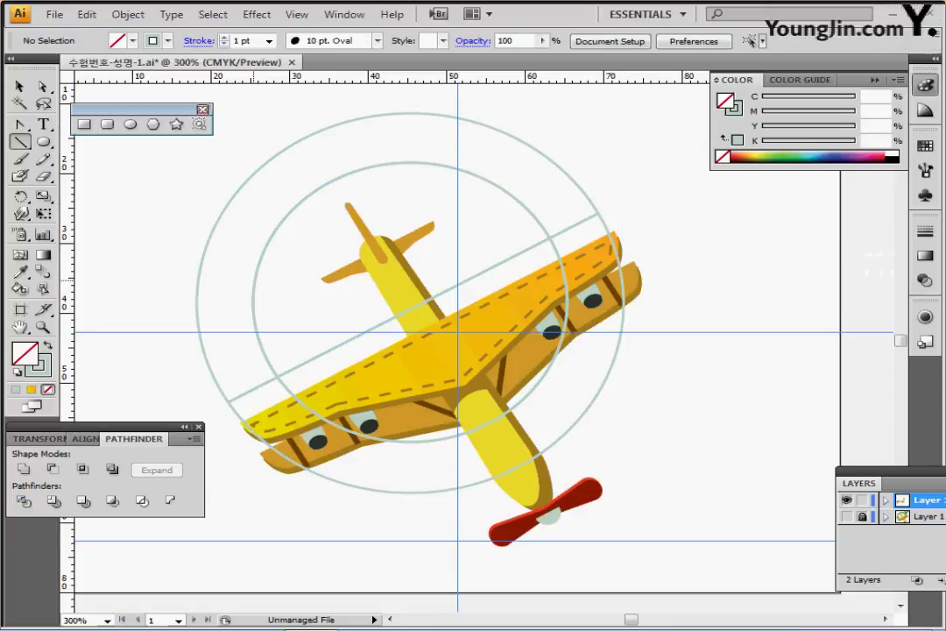
Isolate the divided group and delete the inner circle and lower ring pieces, keeping only the upper arched band
{"action": "double_click", "coordinate": [254, 286], "text": "ctrl"}
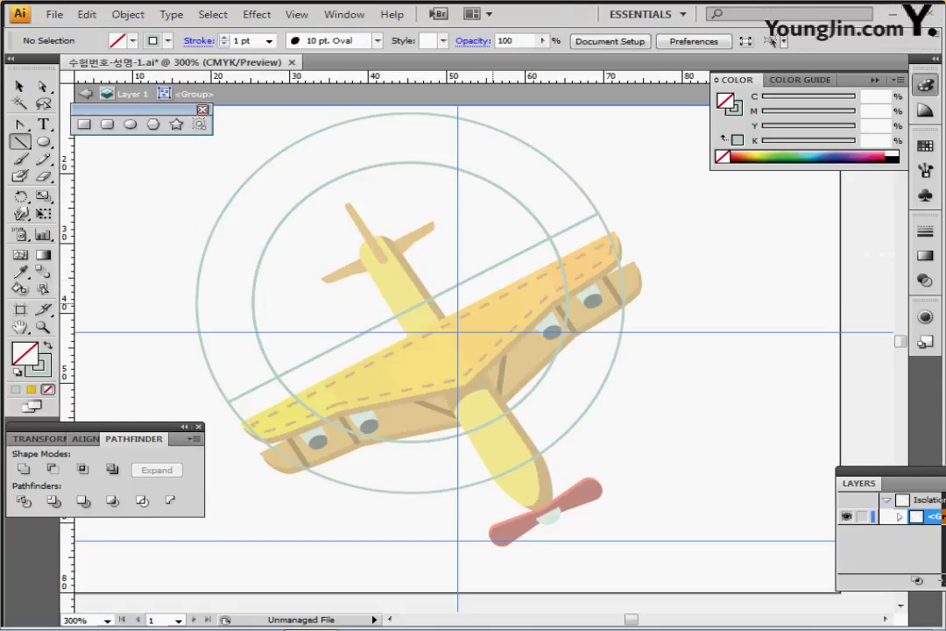
{"action": "left_click_drag", "start_coordinate": [379, 524], "coordinate": [508, 281], "text": "ctrl"}
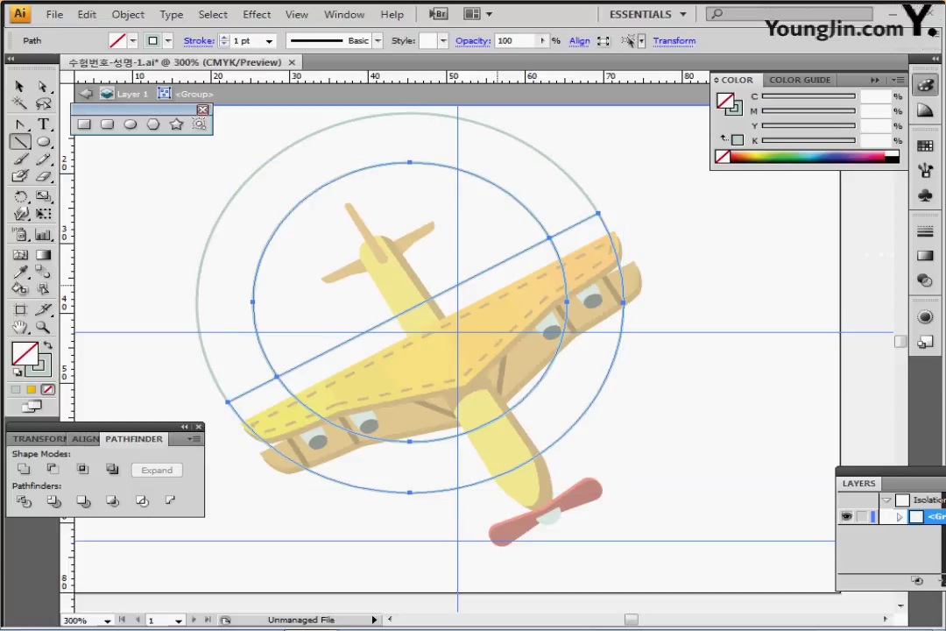
{"action": "key", "text": "Delete"}
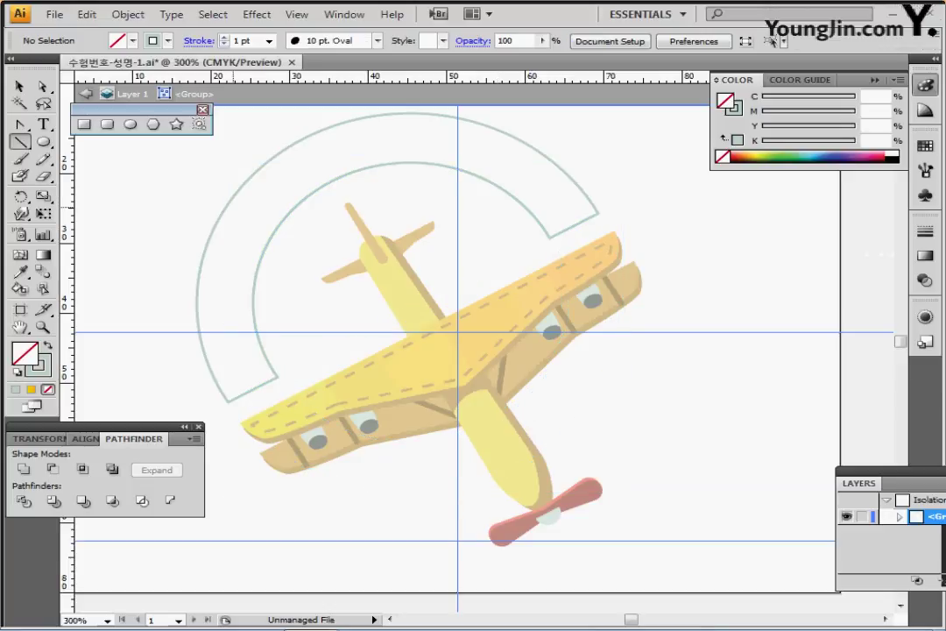
Fill the arched band with dark green, C 90, M 30, Y 90, K 30
{"action": "left_click_drag", "start_coordinate": [192, 215], "coordinate": [229, 251], "text": "ctrl"}
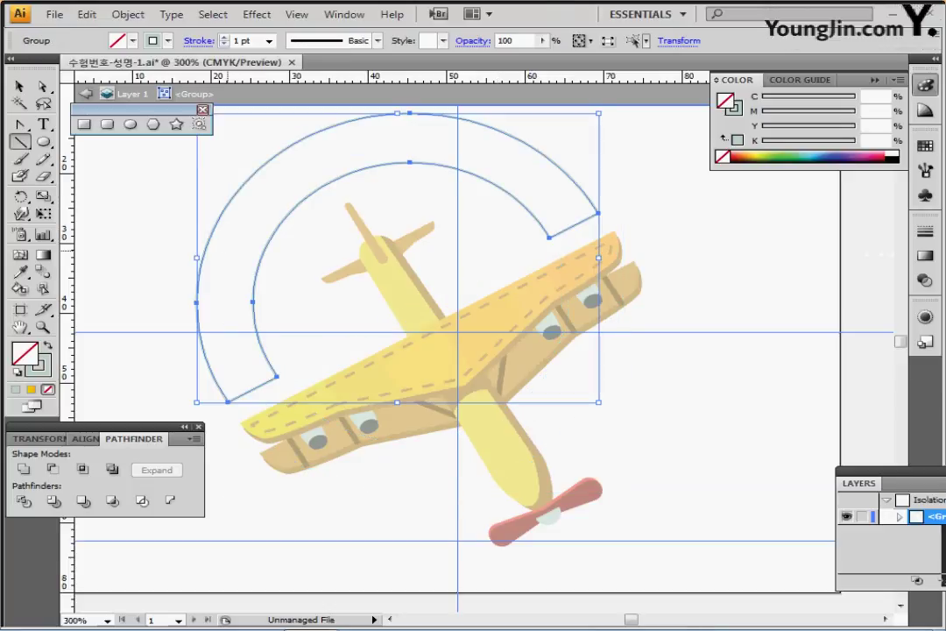
{"action": "left_click", "coordinate": [355, 322], "text": "ctrl+alt"}
{"action": "left_click_drag", "start_coordinate": [367, 296], "coordinate": [273, 249]}
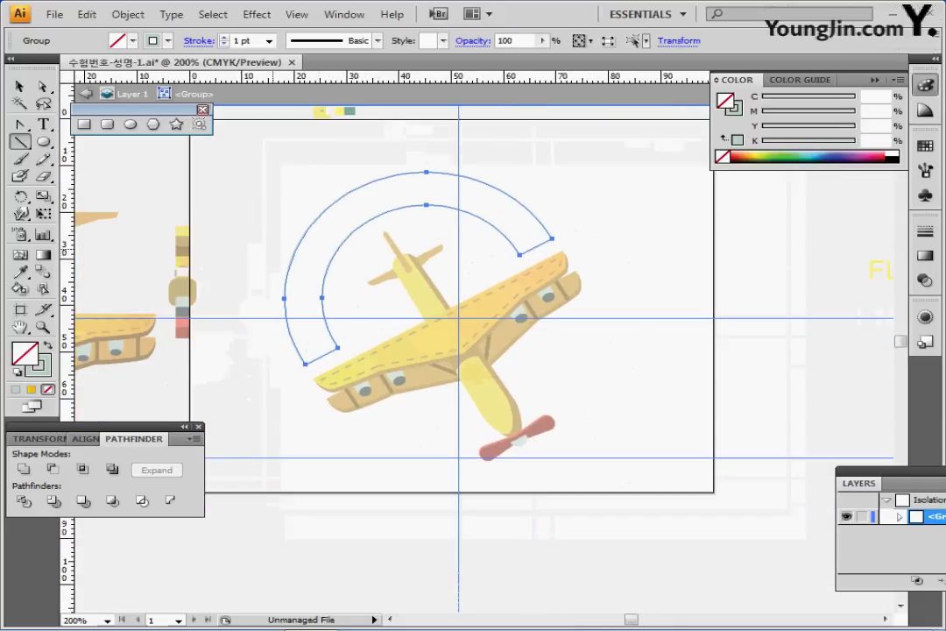
{"action": "key", "text": "ctrl+plus"}
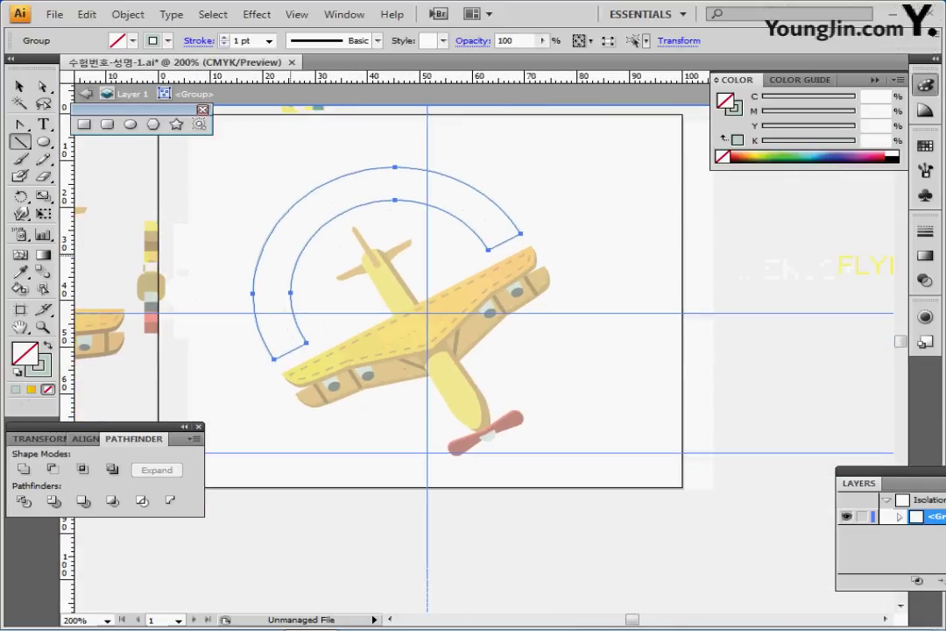
{"action": "left_click_drag", "start_coordinate": [433, 310], "coordinate": [303, 247]}
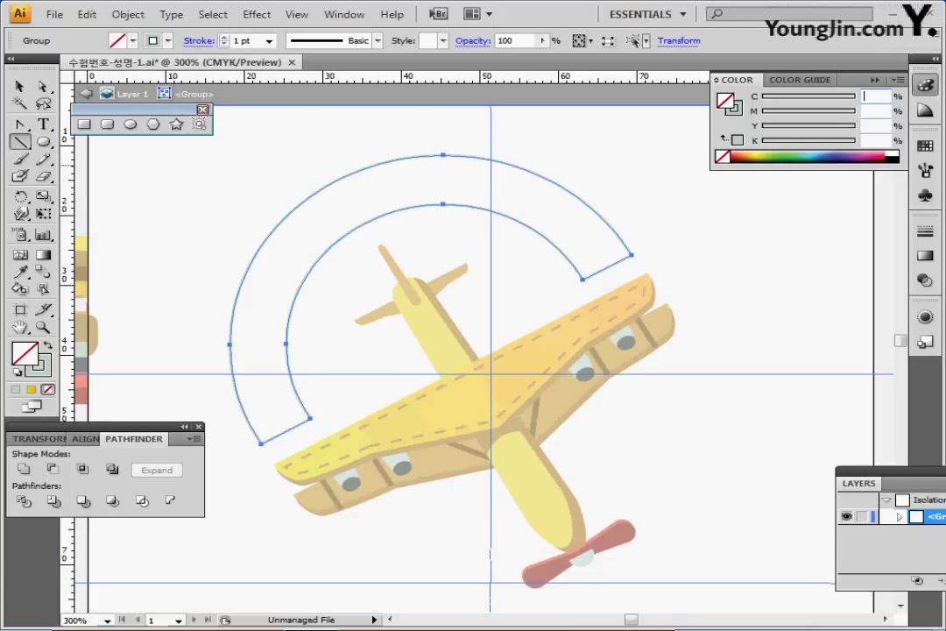
{"action": "type", "text": "90"}
{"action": "key", "text": "Tab"}
{"action": "key", "text": "Return"}
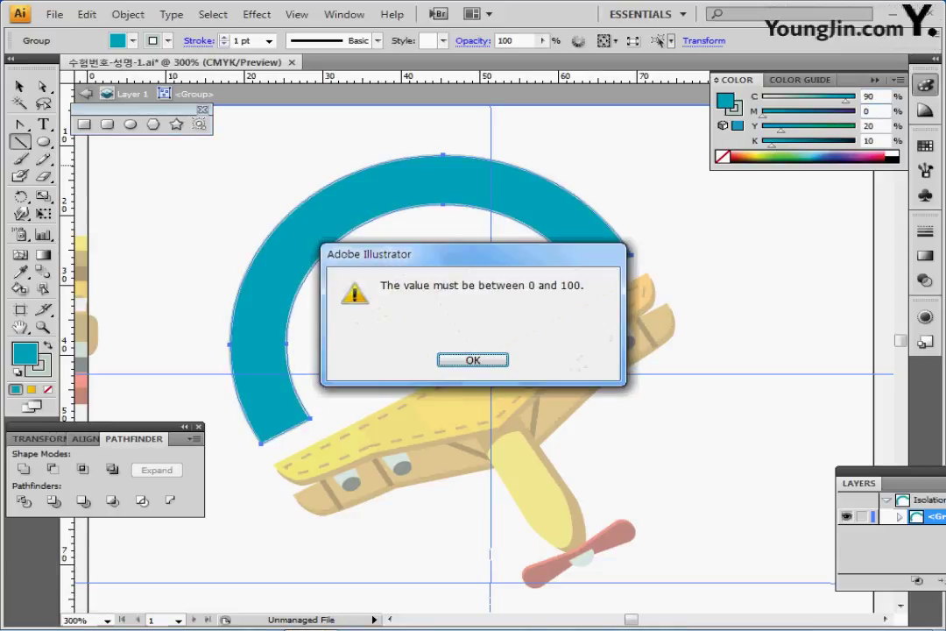
{"action": "key", "text": "Return"}
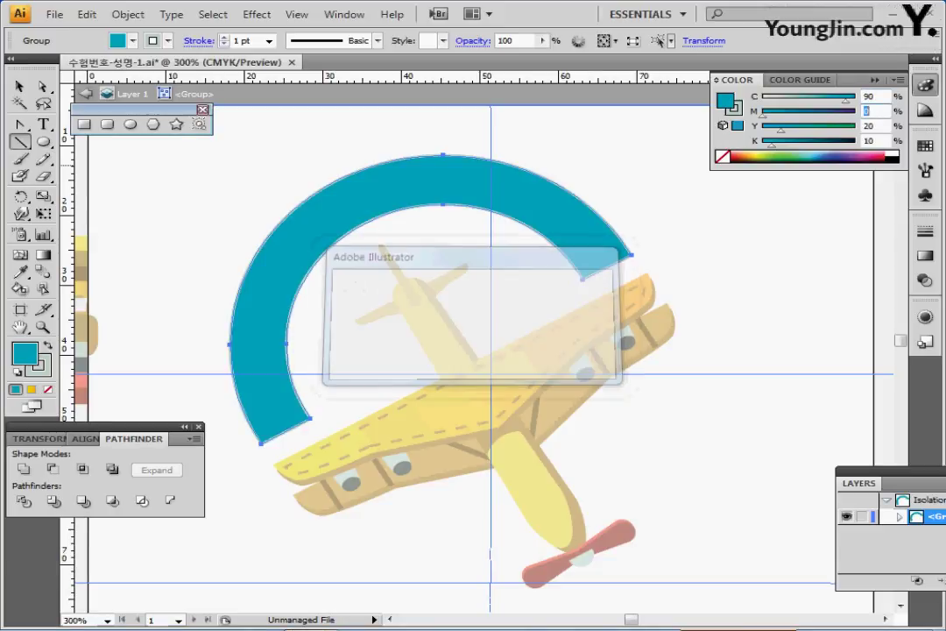
{"action": "type", "text": "30"}
{"action": "key", "text": "Tab"}
{"action": "type", "text": "90"}
{"action": "key", "text": "Tab"}
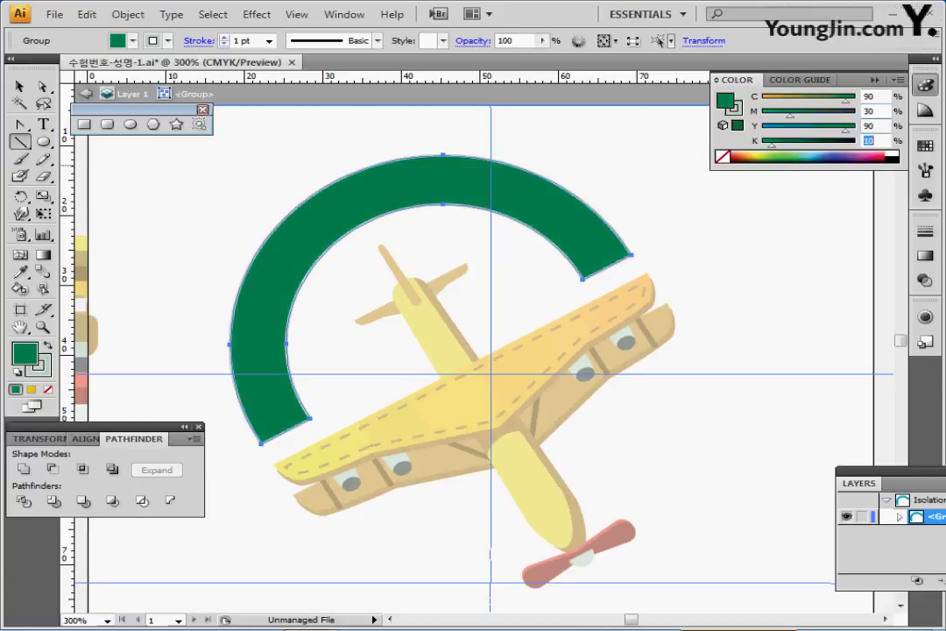
{"action": "type", "text": "30"}
{"action": "key", "text": "Return"}
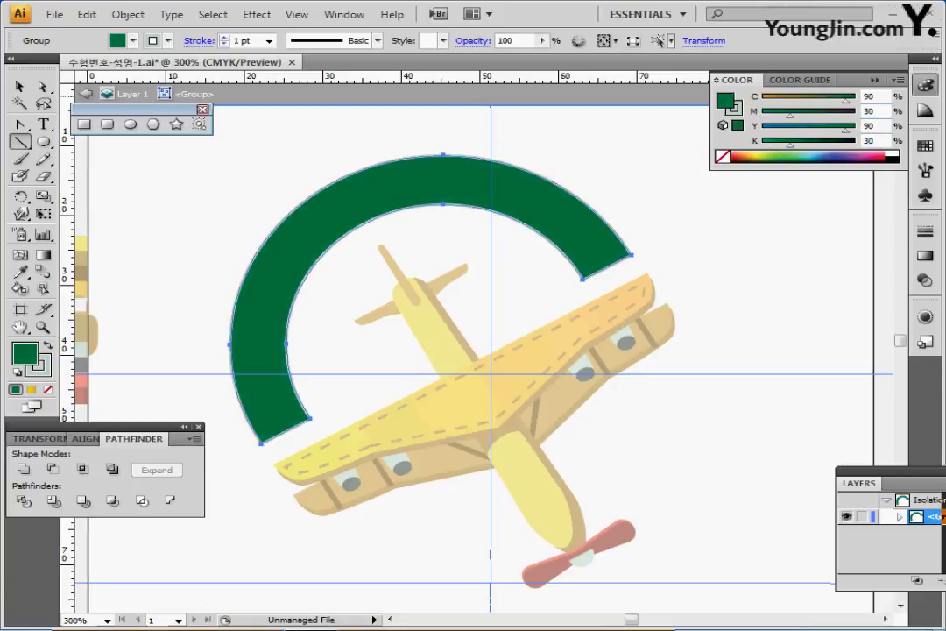
Set the arched band's stroke colour to yellow, C 10, M 0, Y 100, K 0
{"action": "key", "text": "x"}
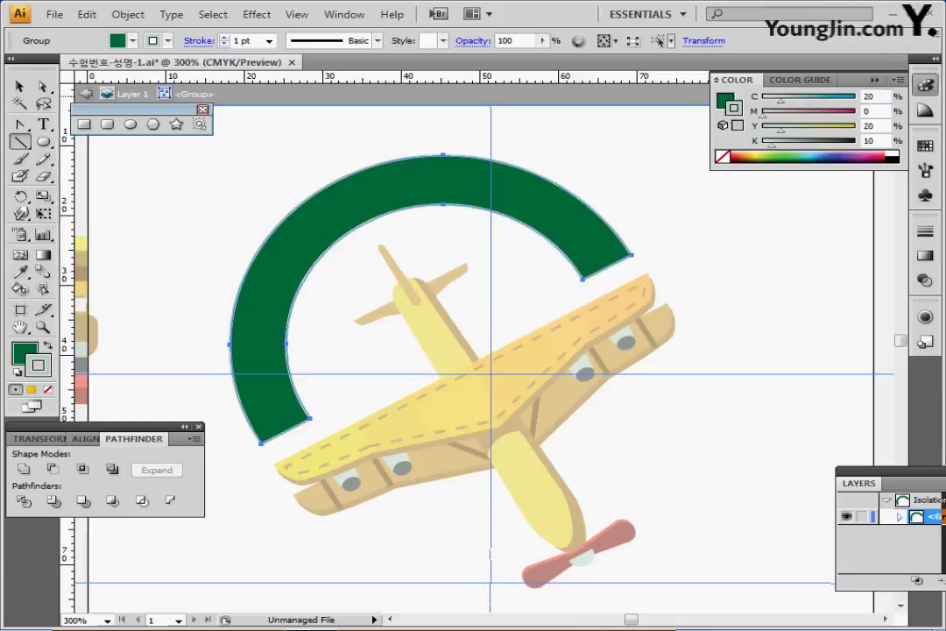
{"action": "double_click", "coordinate": [869, 96]}
{"action": "type", "text": "10"}
{"action": "key", "text": "Tab"}
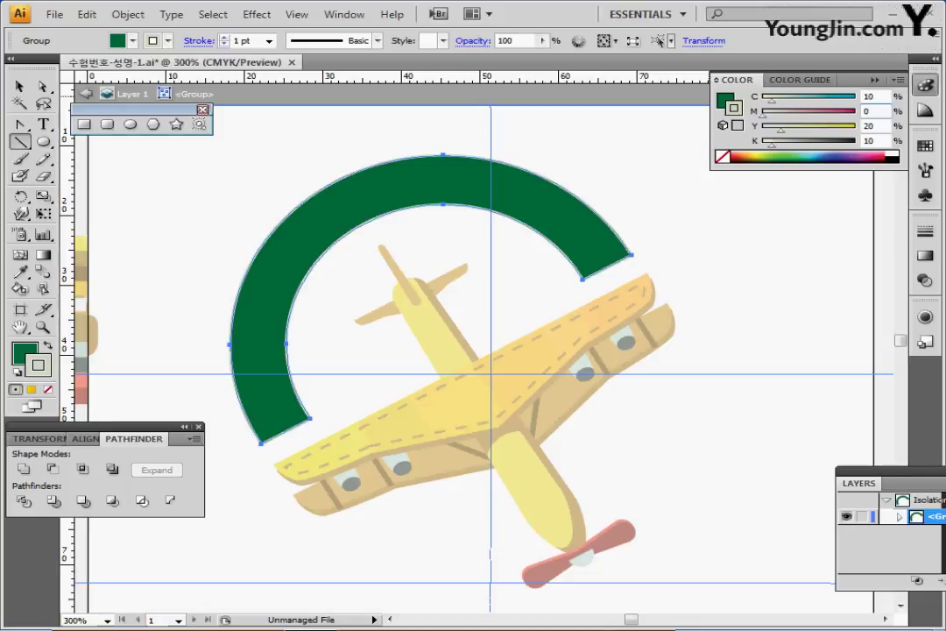
{"action": "key", "text": "Tab"}
{"action": "type", "text": "100"}
{"action": "key", "text": "Tab"}
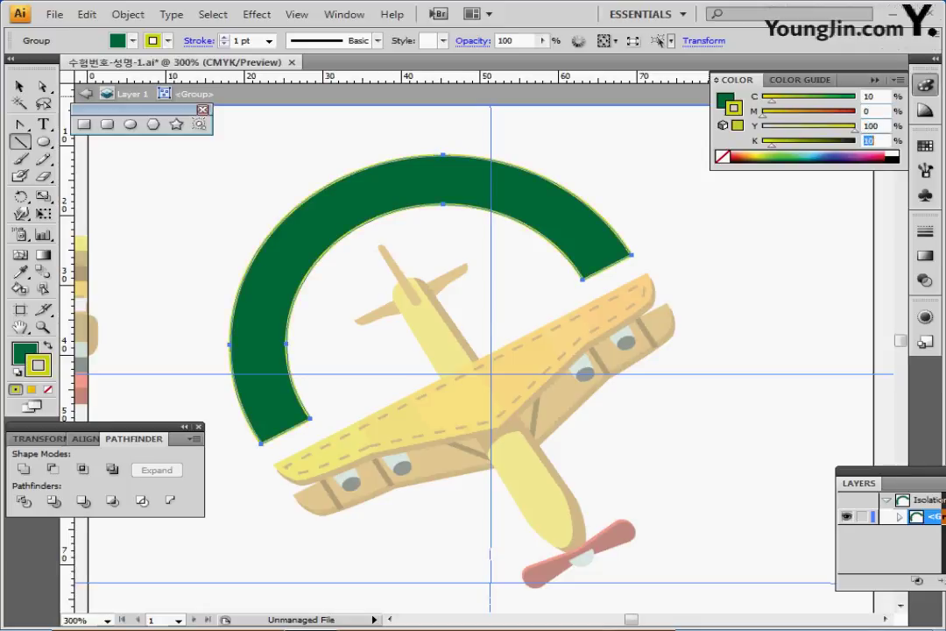
{"action": "type", "text": "0"}
{"action": "key", "text": "Return"}
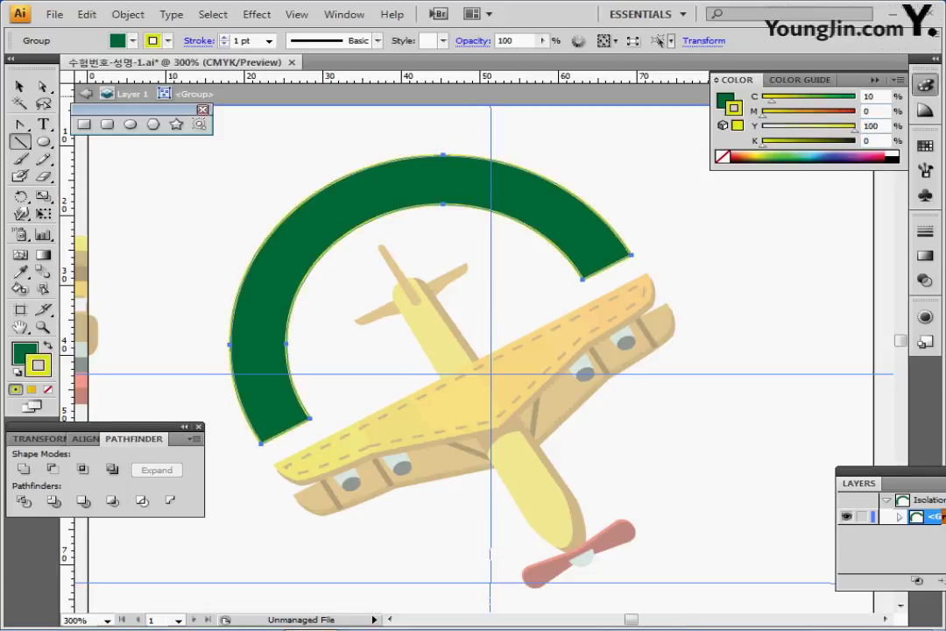
Set the arched band's stroke to 4 pt with round joins
{"action": "left_click", "coordinate": [925, 231]}
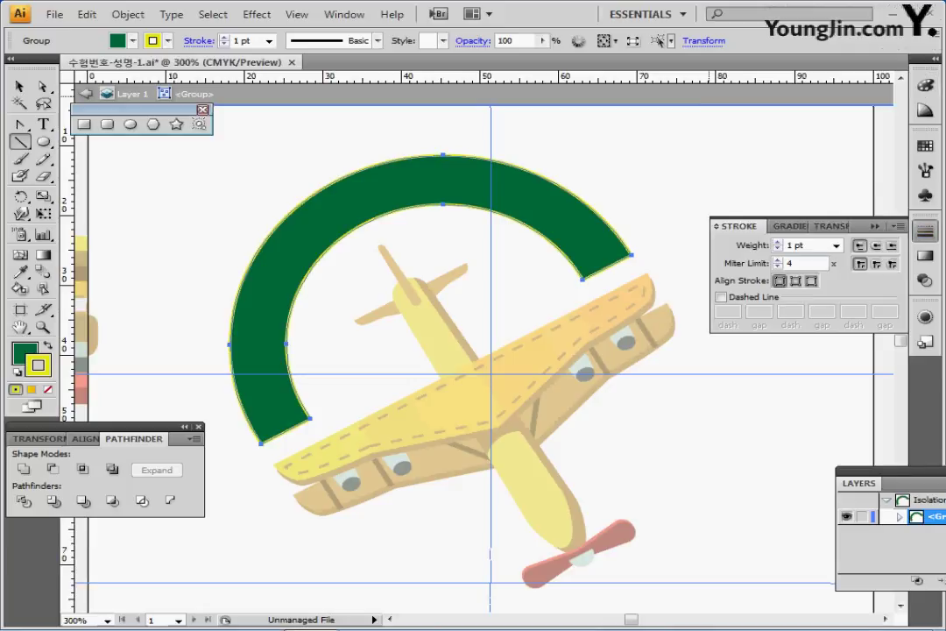
{"action": "left_click", "coordinate": [777, 242]}
{"action": "left_click", "coordinate": [777, 243]}
{"action": "left_click", "coordinate": [777, 243]}
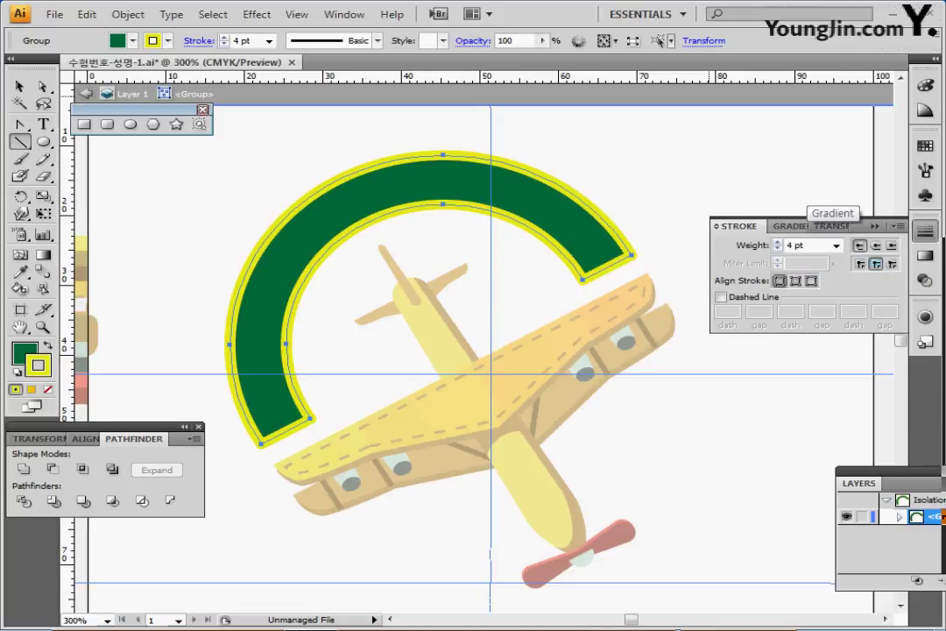
Deselect the arched band and leave group isolation
{"action": "left_click", "coordinate": [876, 264]}
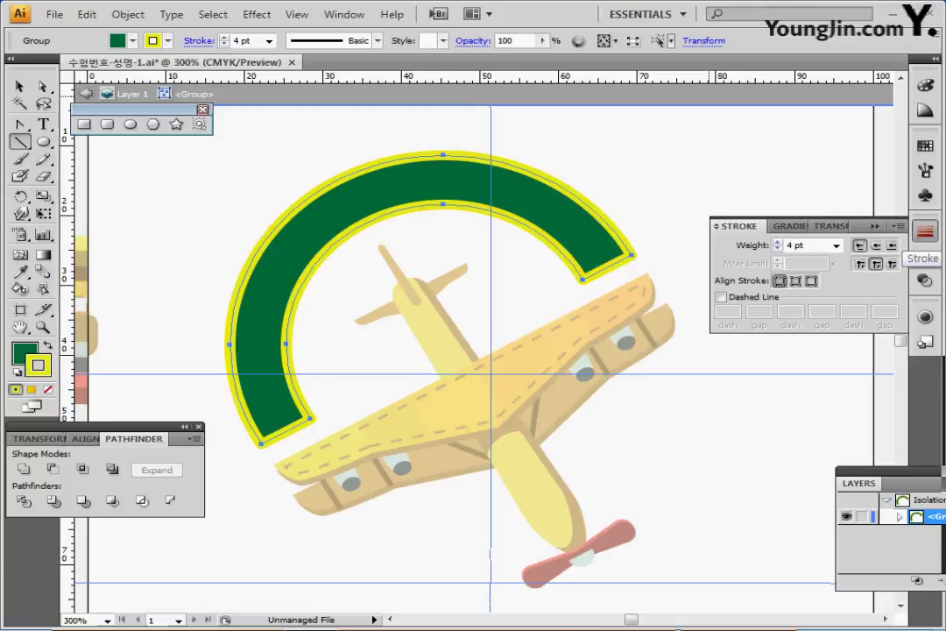
{"action": "left_click", "coordinate": [925, 230]}
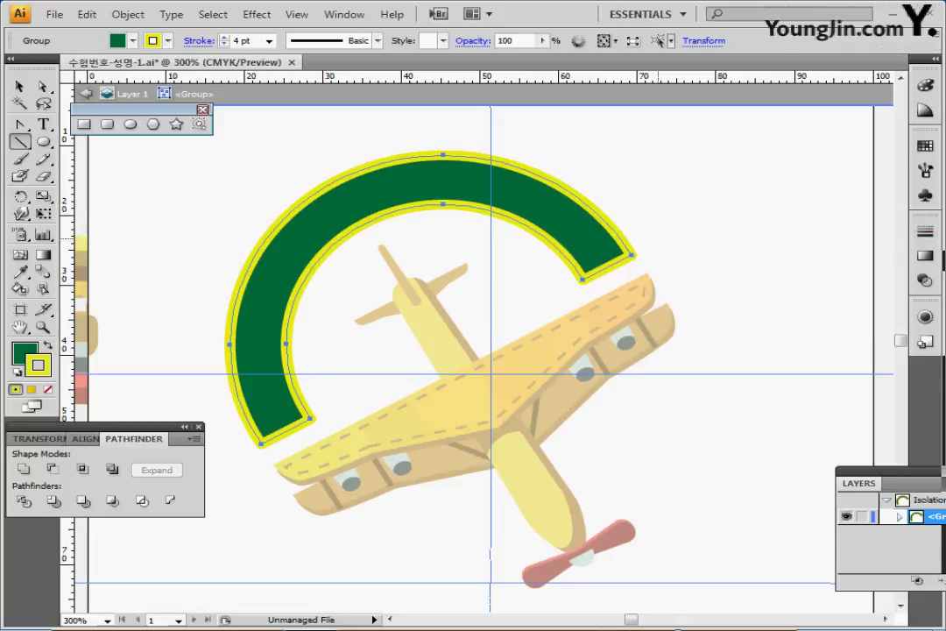
{"action": "key", "text": "ctrl+shift+a"}
{"action": "key", "text": "Escape"}
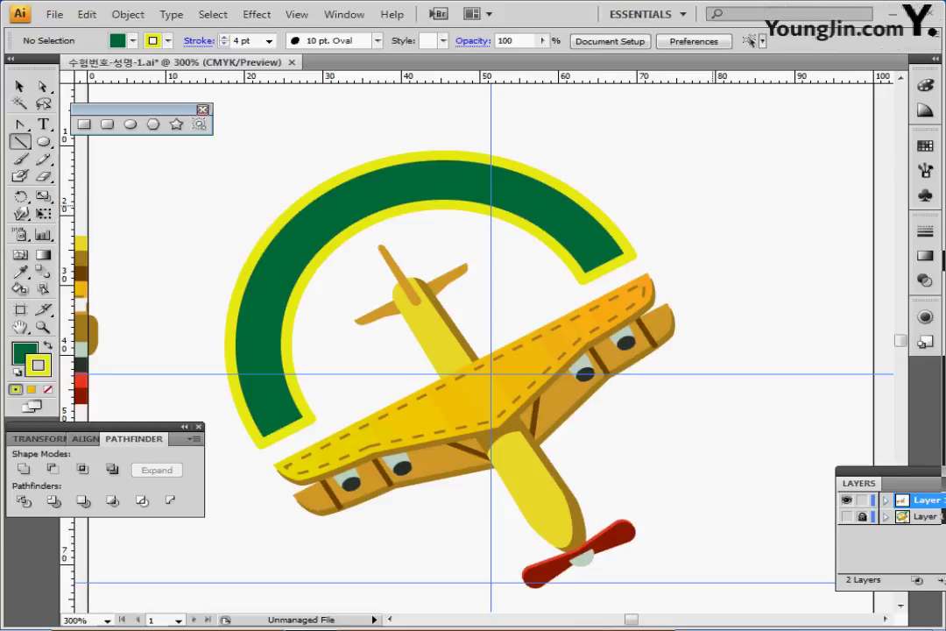
Draw a circle about 44 mm in diameter over the airplane and position it along the arched band's inner edge
{"action": "left_click_drag", "start_coordinate": [546, 399], "coordinate": [509, 370]}
{"action": "key", "text": "l"}
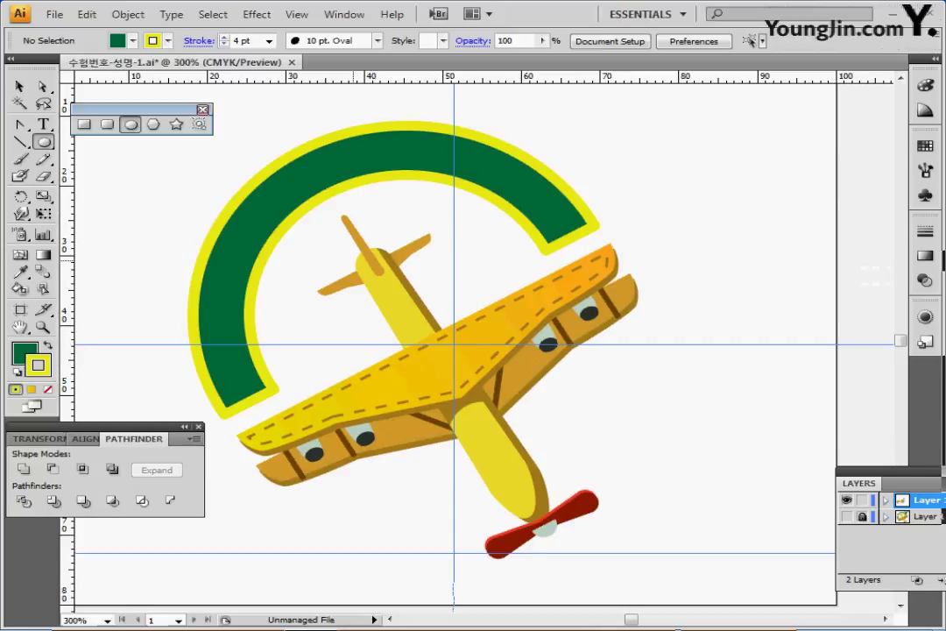
{"action": "left_click_drag", "start_coordinate": [429, 336], "coordinate": [591, 480]}
{"action": "mouse_move", "coordinate": [605, 490]}
{"action": "left_mouse_down"}
{"action": "mouse_move", "coordinate": [581, 486]}
{"action": "mouse_move", "coordinate": [604, 490]}
{"action": "left_mouse_up"}
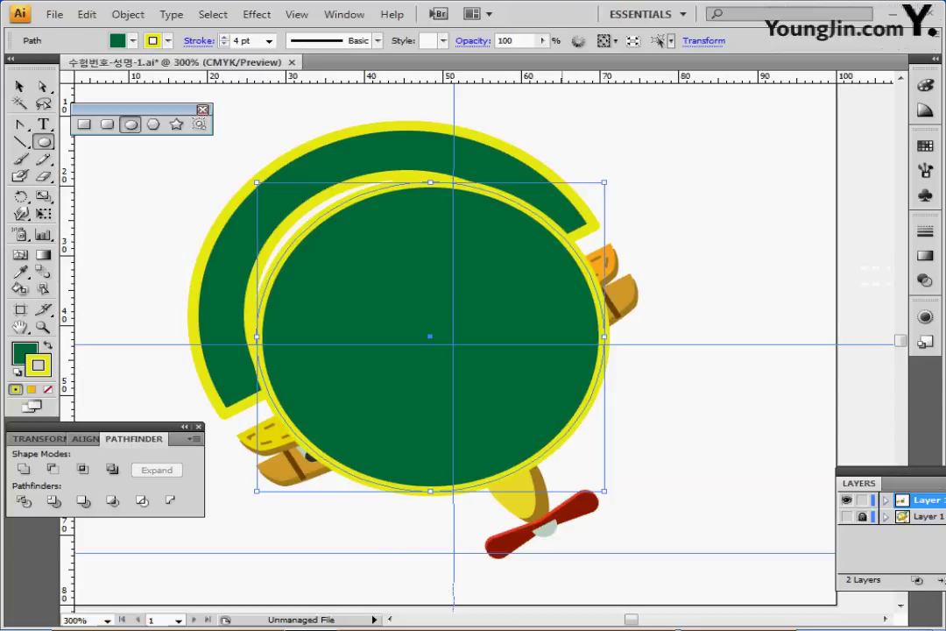
{"action": "left_click_drag", "start_coordinate": [513, 340], "coordinate": [511, 340]}
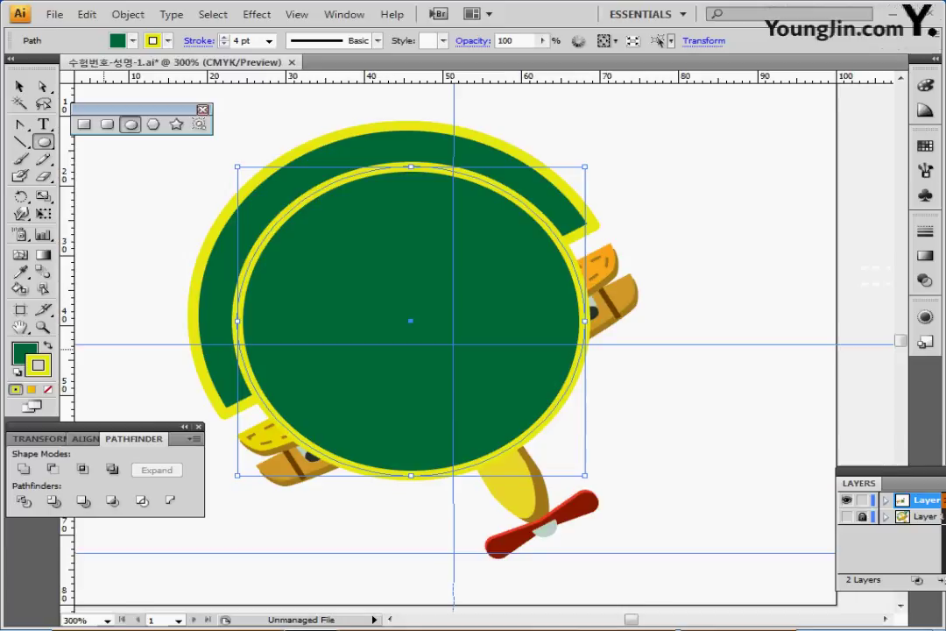
Give the circle a default black 1 pt stroke and no fill
{"action": "key", "text": "d"}
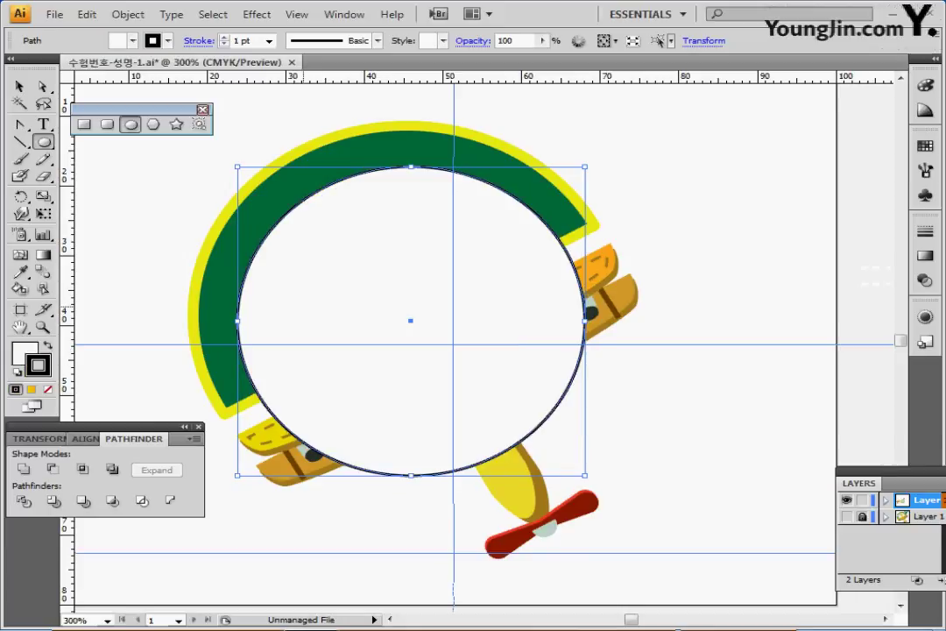
{"action": "left_click", "coordinate": [23, 352]}
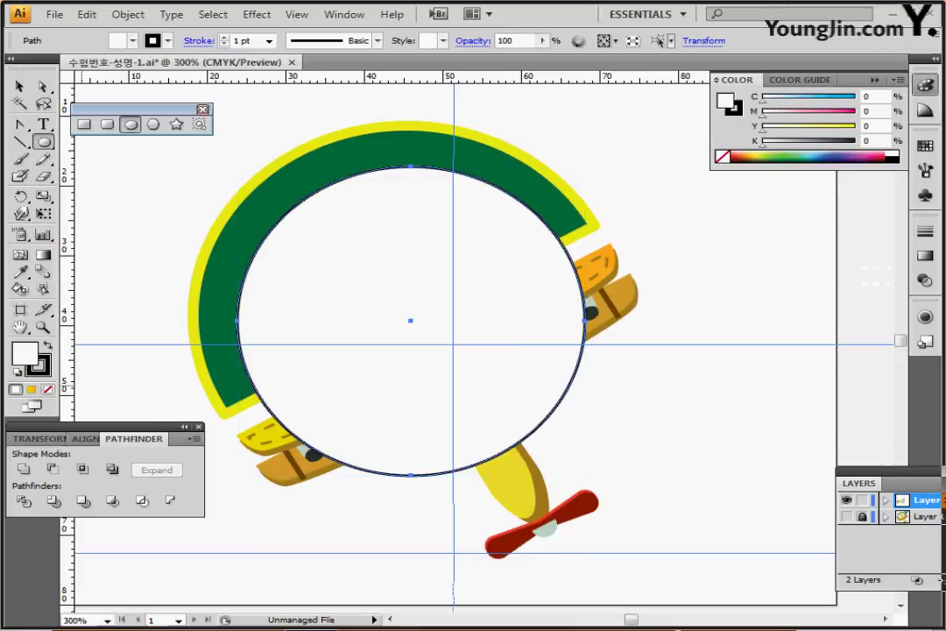
{"action": "key", "text": "slash"}
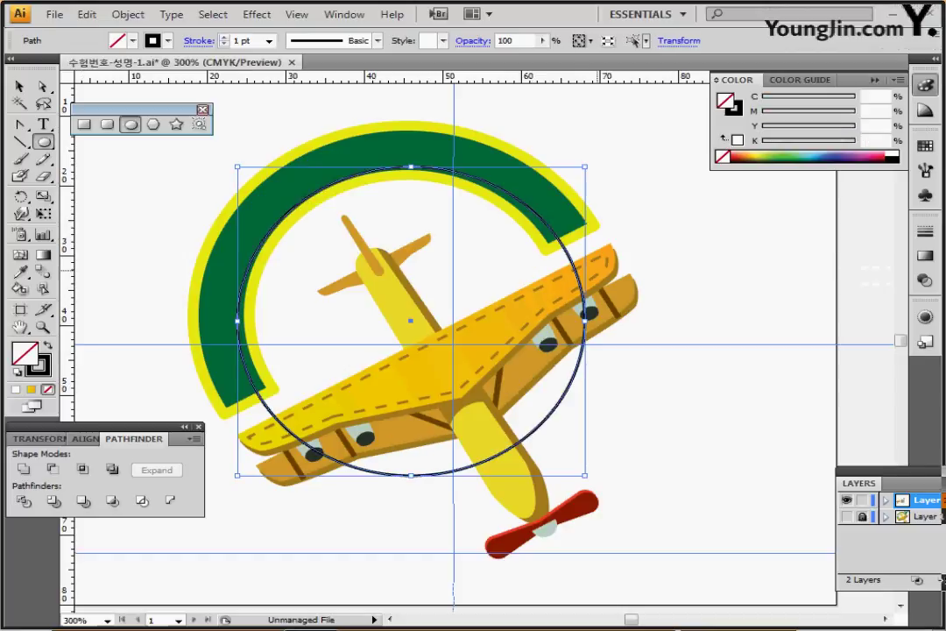
Scale the circle down to about 43 mm in diameter and nudge it to follow the arched band's inner edge
{"action": "left_click_drag", "start_coordinate": [585, 167], "coordinate": [576, 174]}
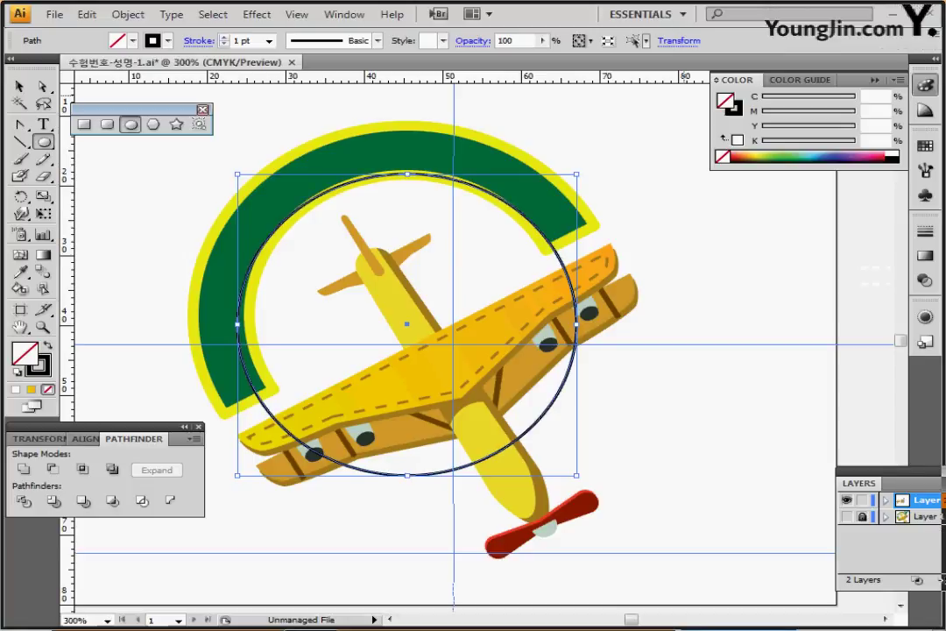
{"action": "key", "text": "Up"}
{"action": "key", "text": "Up"}
{"action": "key", "text": "Right"}
{"action": "key", "text": "Up"}
{"action": "key", "text": "Up"}
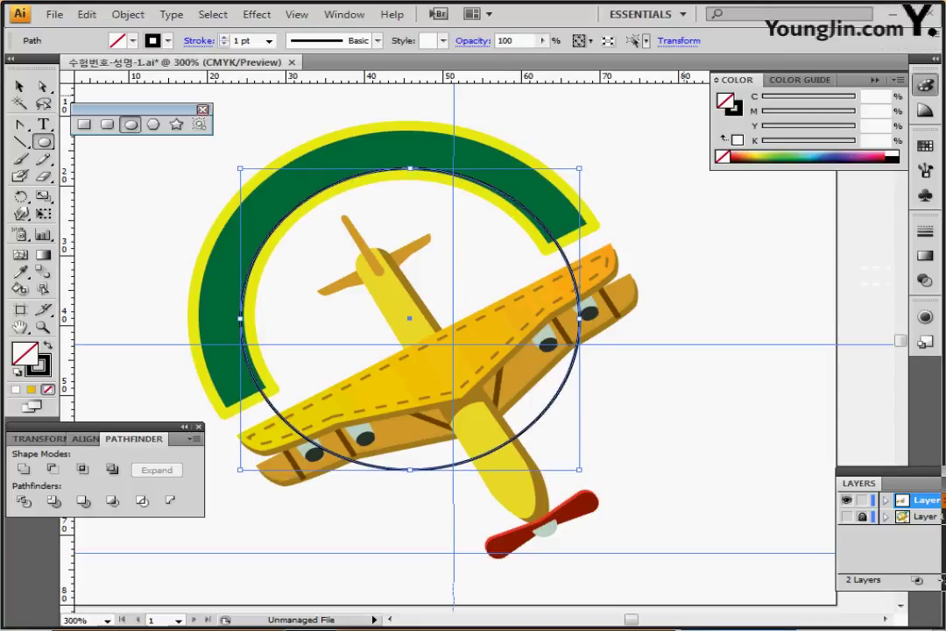
{"action": "key", "text": "Left"}
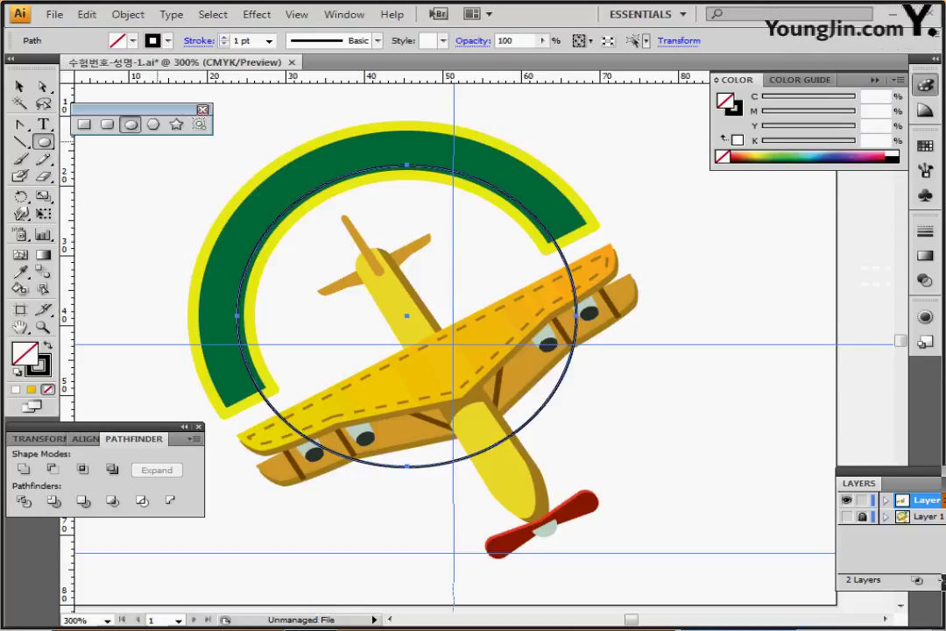
Copy all of the ENJOY FLYING text beside the artboard and deselect it
{"action": "key", "text": "t"}
{"action": "left_click_drag", "start_coordinate": [42, 124], "coordinate": [131, 162]}
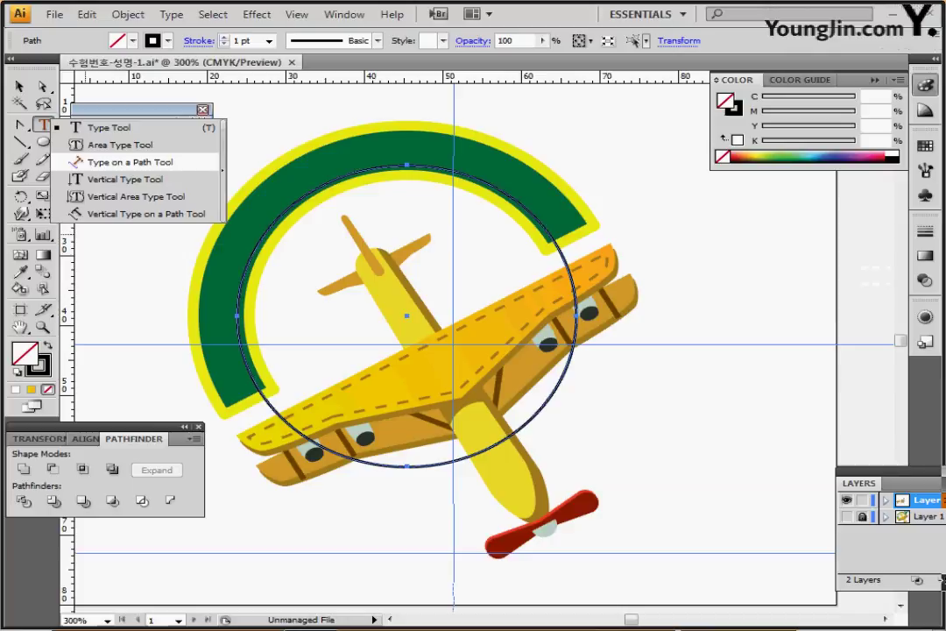
{"action": "left_click_drag", "start_coordinate": [132, 162], "coordinate": [131, 162]}
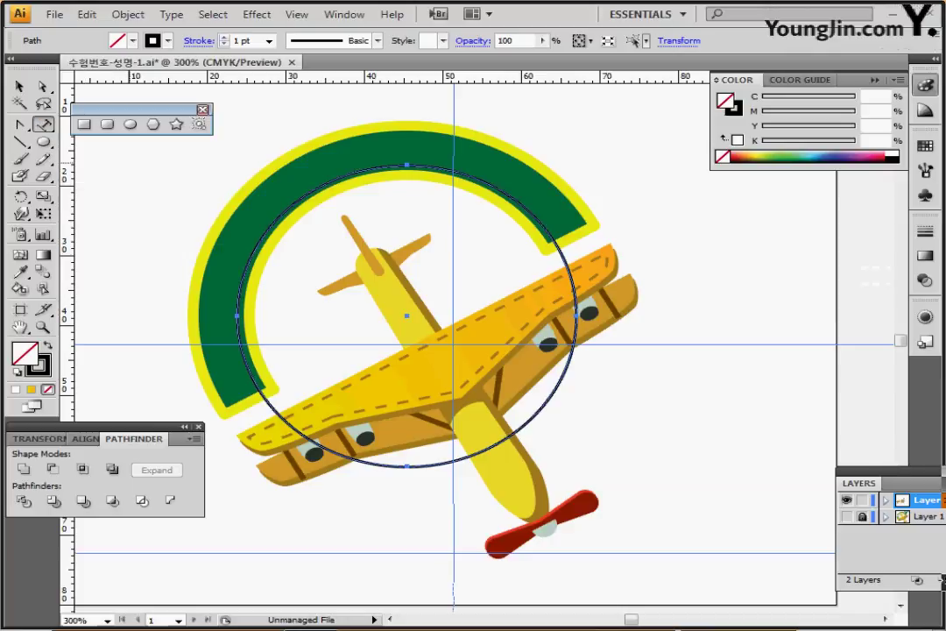
{"action": "key", "text": "ctrl+minus"}
{"action": "left_click_drag", "start_coordinate": [354, 302], "coordinate": [228, 303]}
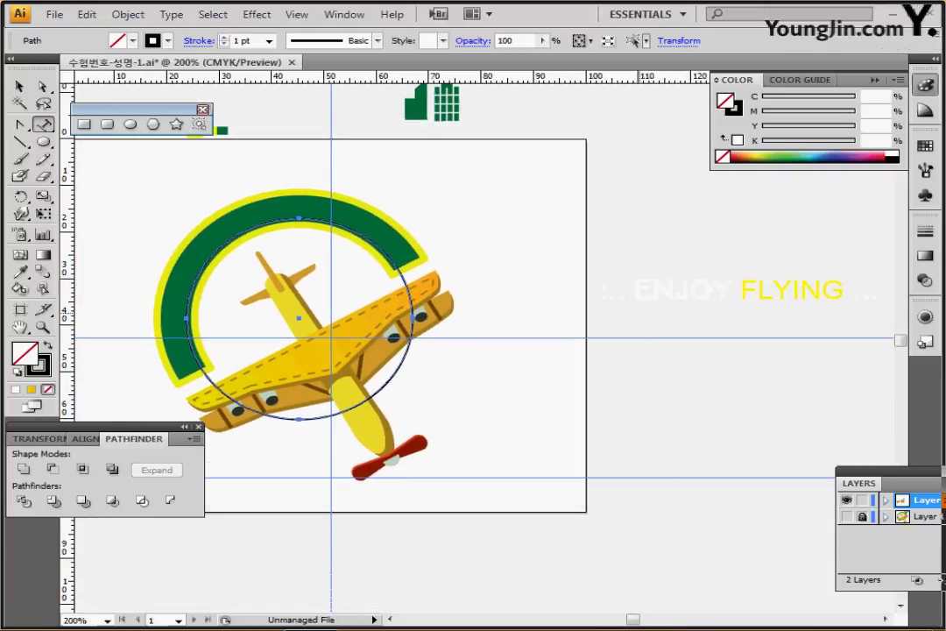
{"action": "left_click", "coordinate": [632, 294]}
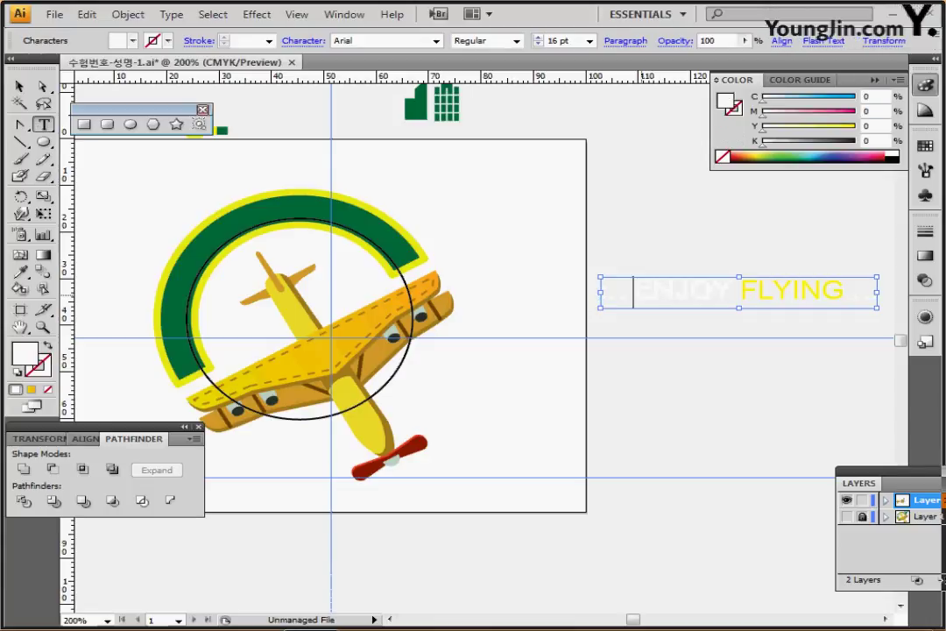
{"action": "key", "text": "ctrl+a"}
{"action": "key", "text": "ctrl+shift+a"}
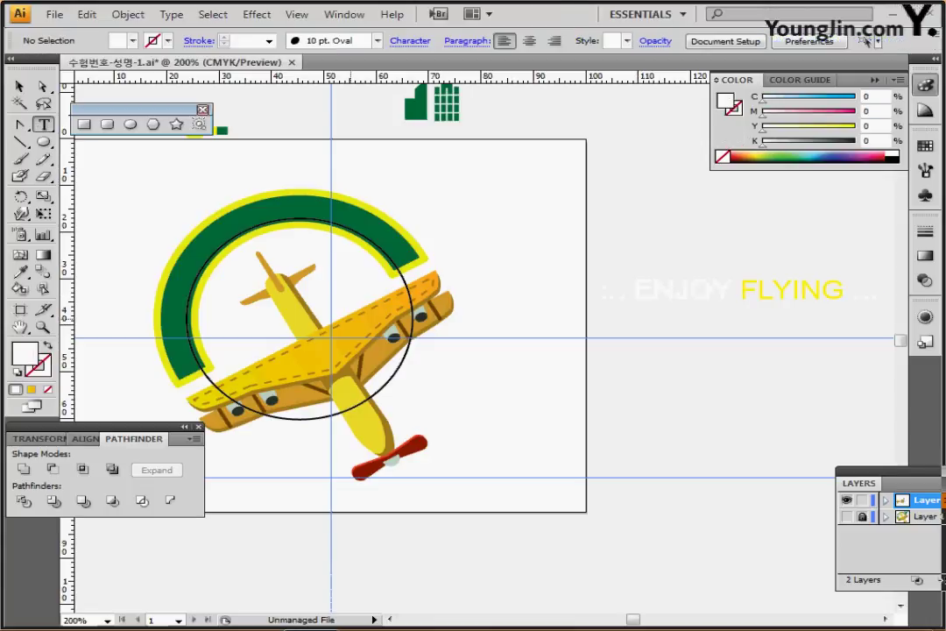
Paste the ENJOY FLYING text along the circle with the Type on a Path tool, starting near the band's lower-left end
{"action": "key", "text": "ctrl+plus"}
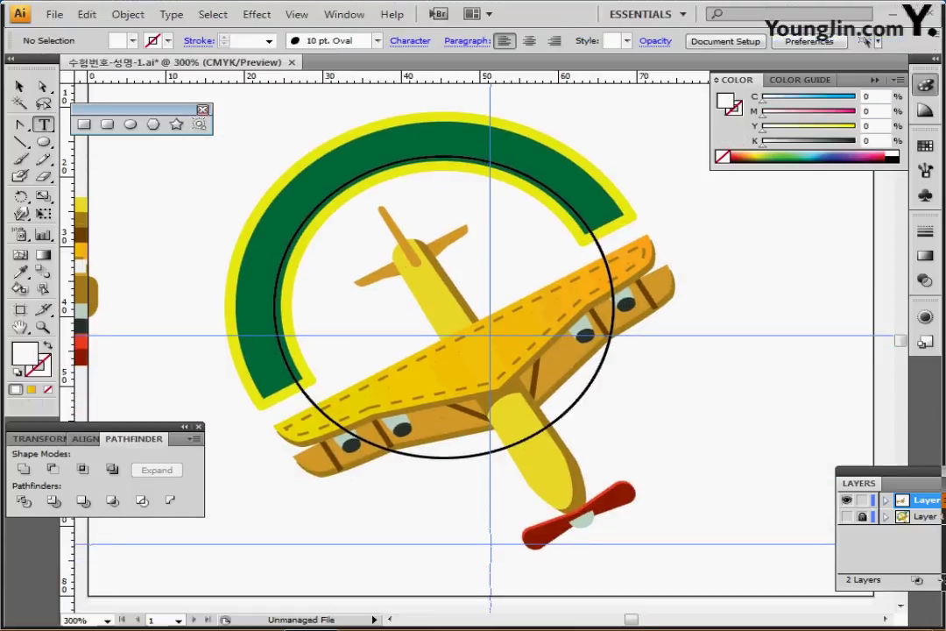
{"action": "left_click", "coordinate": [42, 125]}
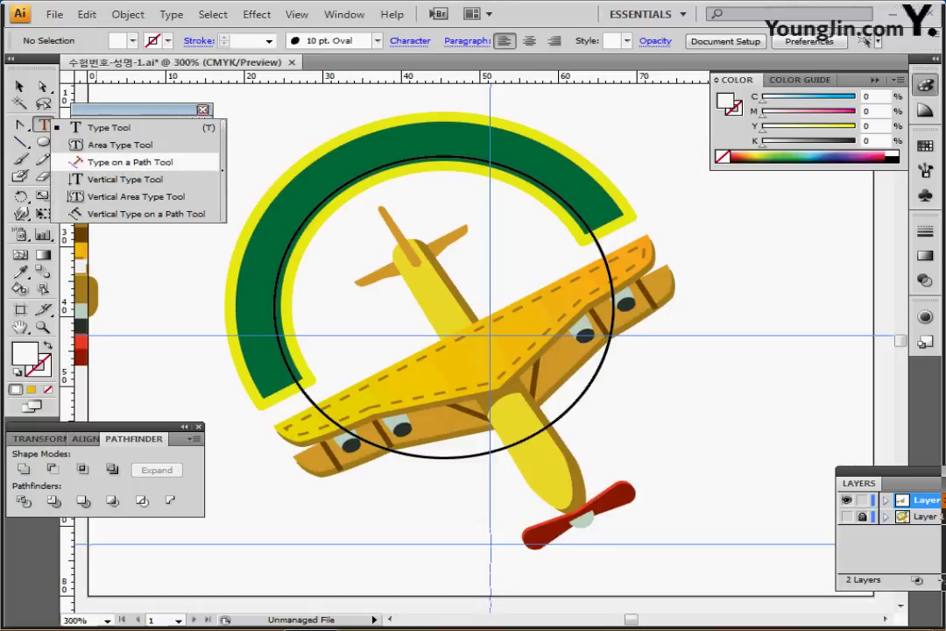
{"action": "left_click", "coordinate": [130, 162]}
{"action": "left_click", "coordinate": [300, 394]}
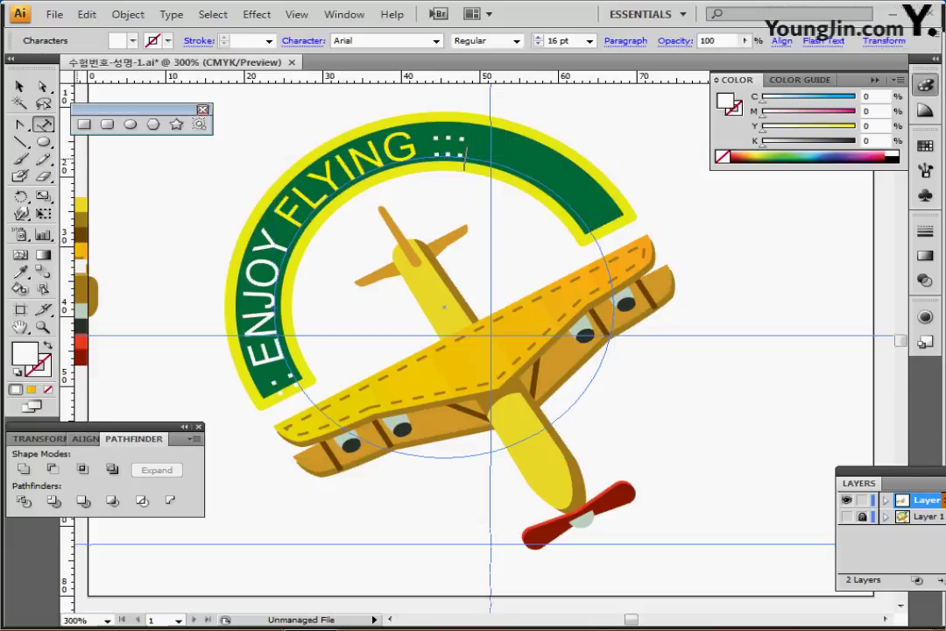
Slide the ENJOY FLYING text along the circle until it is centred on the arched band, and deselect it
{"action": "key", "text": "Escape"}
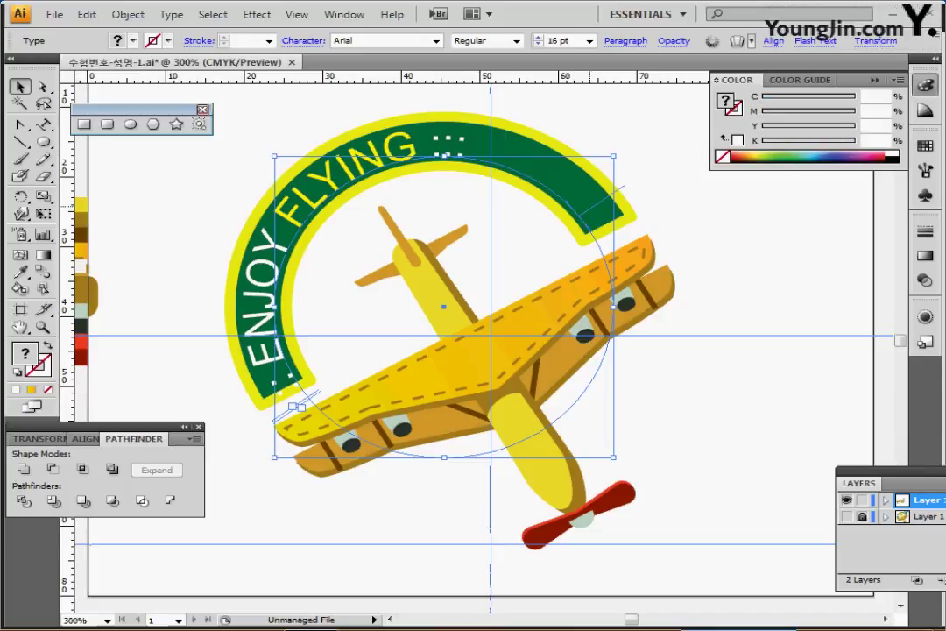
{"action": "left_click_drag", "start_coordinate": [296, 406], "coordinate": [258, 315]}
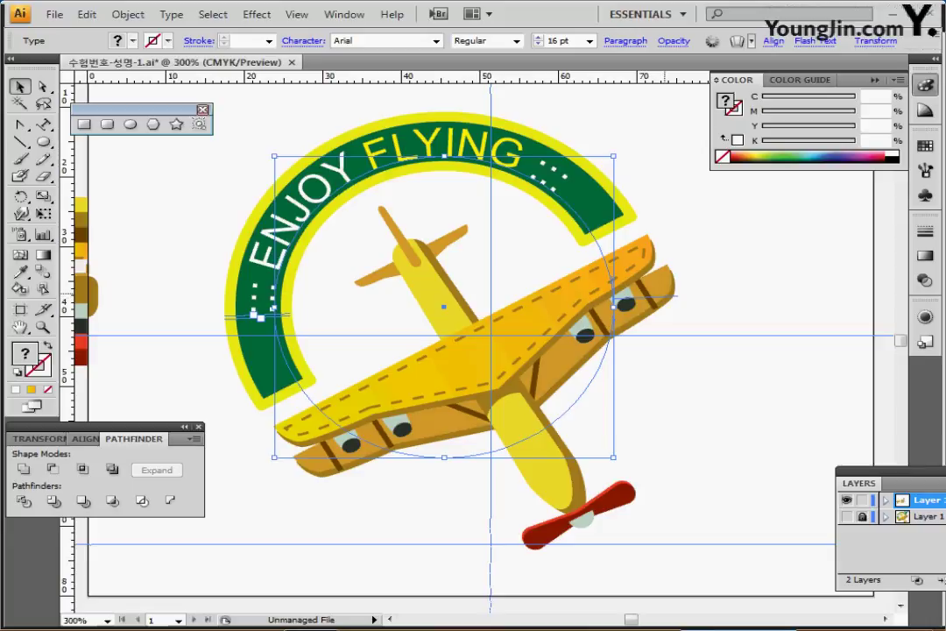
{"action": "key", "text": "ctrl+shift+a"}
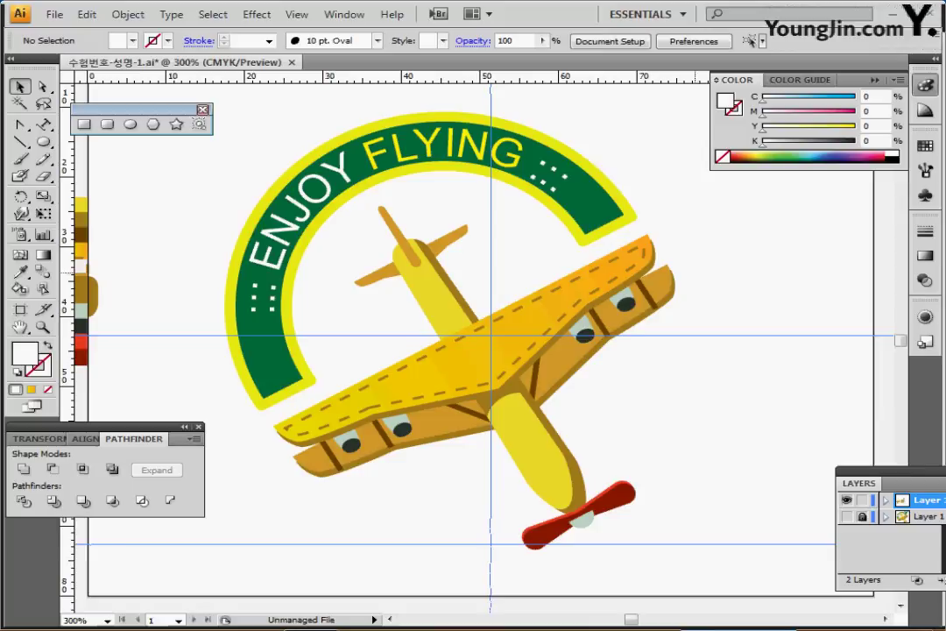
Try tracing the green cloud icon above the artboard with overlapping ellipses
{"action": "left_click_drag", "start_coordinate": [694, 273], "coordinate": [563, 533]}
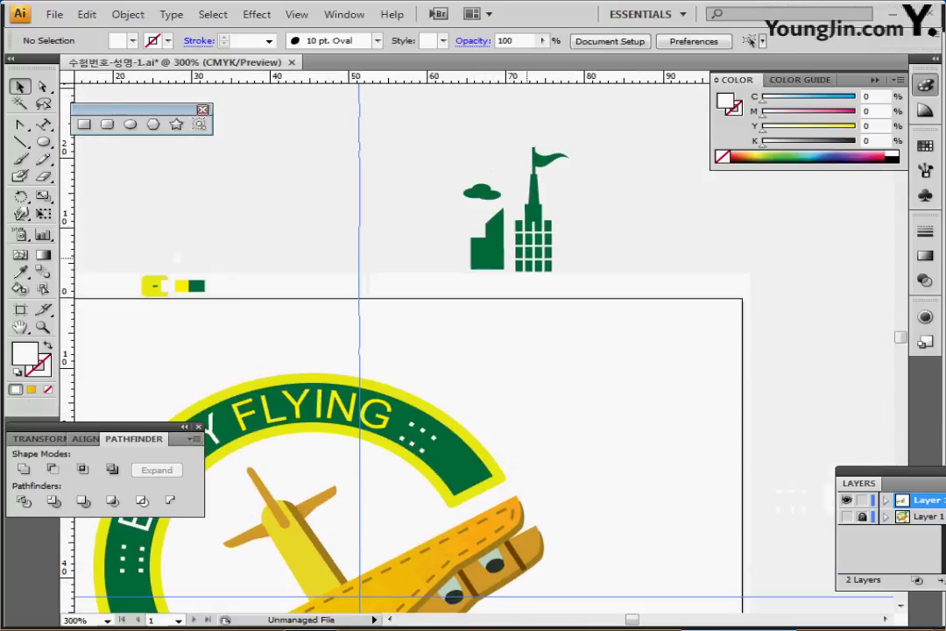
{"action": "left_click", "coordinate": [510, 283], "text": "ctrl"}
{"action": "left_click_drag", "start_coordinate": [495, 290], "coordinate": [611, 314]}
{"action": "left_click", "coordinate": [610, 314], "text": "ctrl"}
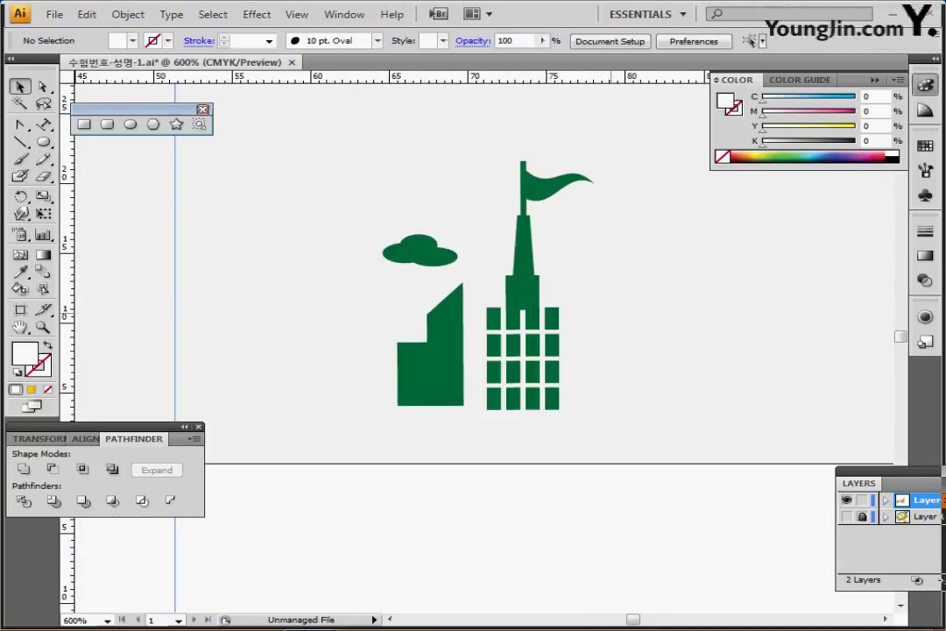
{"action": "left_click_drag", "start_coordinate": [550, 345], "coordinate": [501, 318]}
{"action": "left_click", "coordinate": [366, 227]}
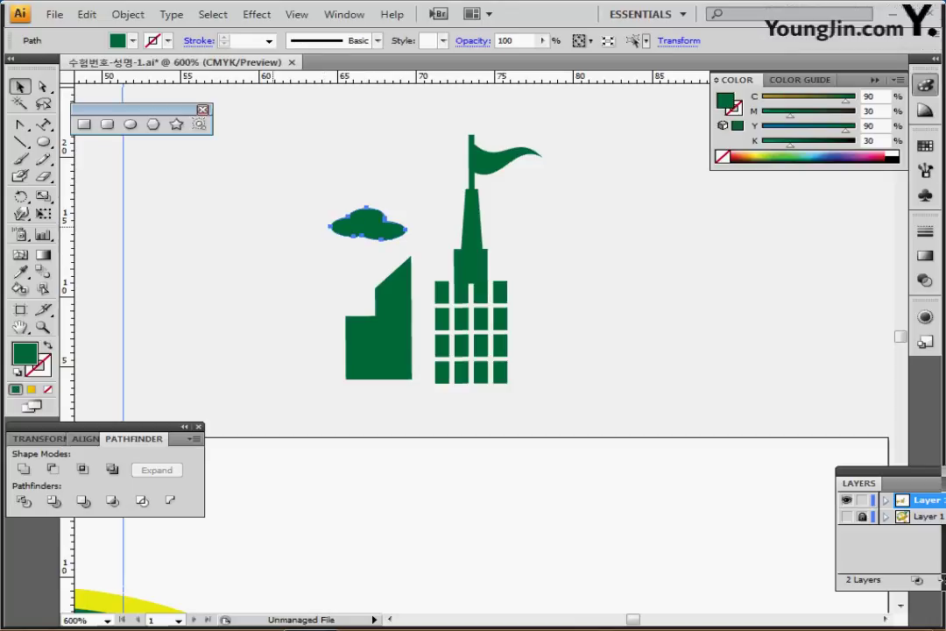
{"action": "left_click", "coordinate": [272, 227]}
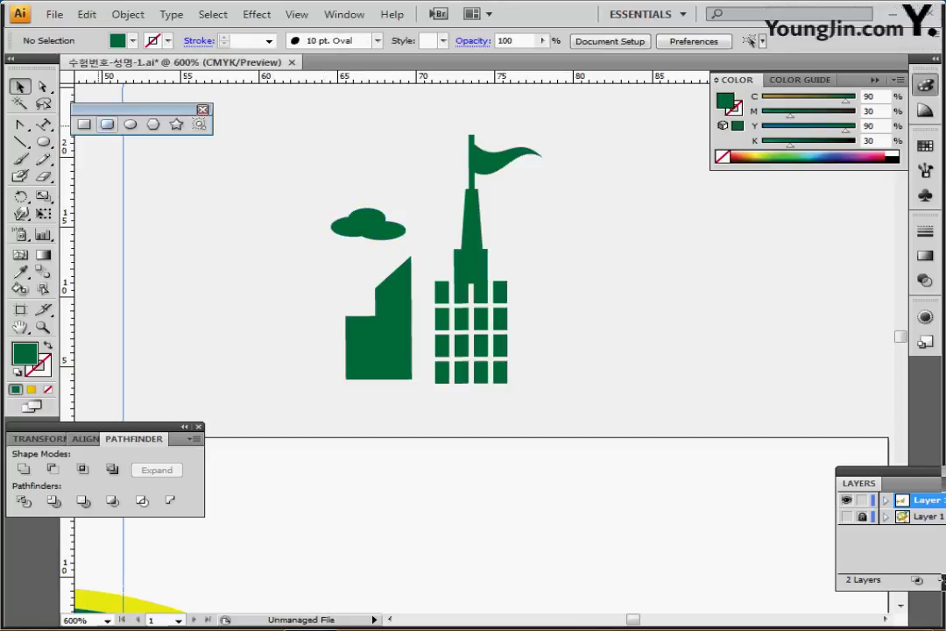
{"action": "key", "text": "ctrl+equal"}
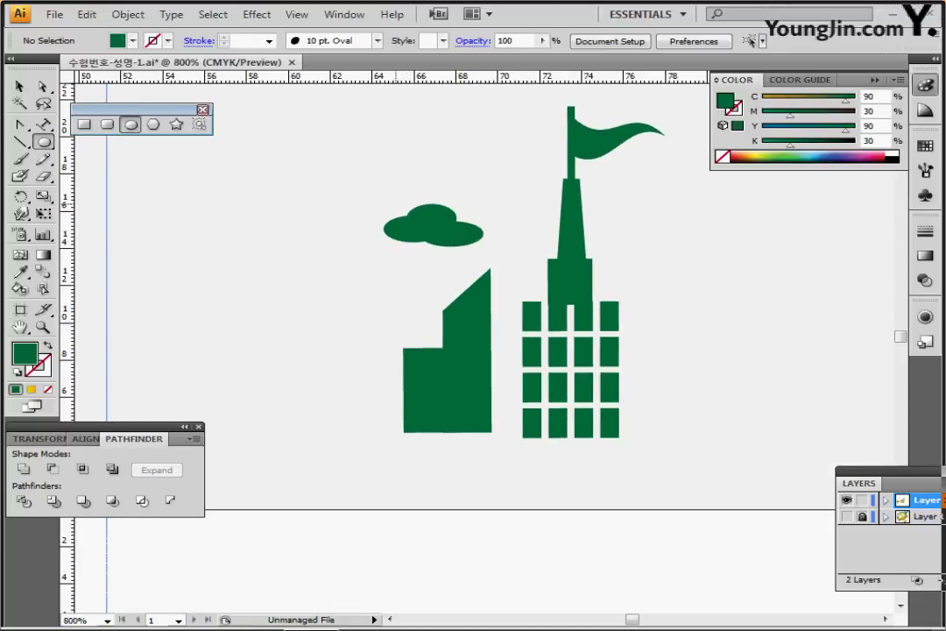
{"action": "left_click_drag", "start_coordinate": [403, 203], "coordinate": [467, 240]}
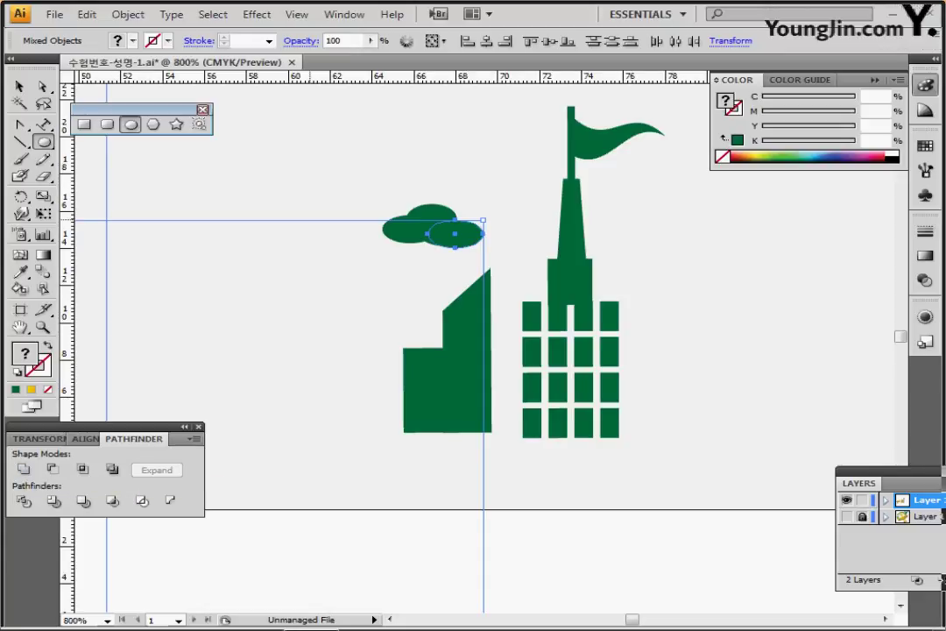
{"action": "key", "text": "ctrl+shift+a"}
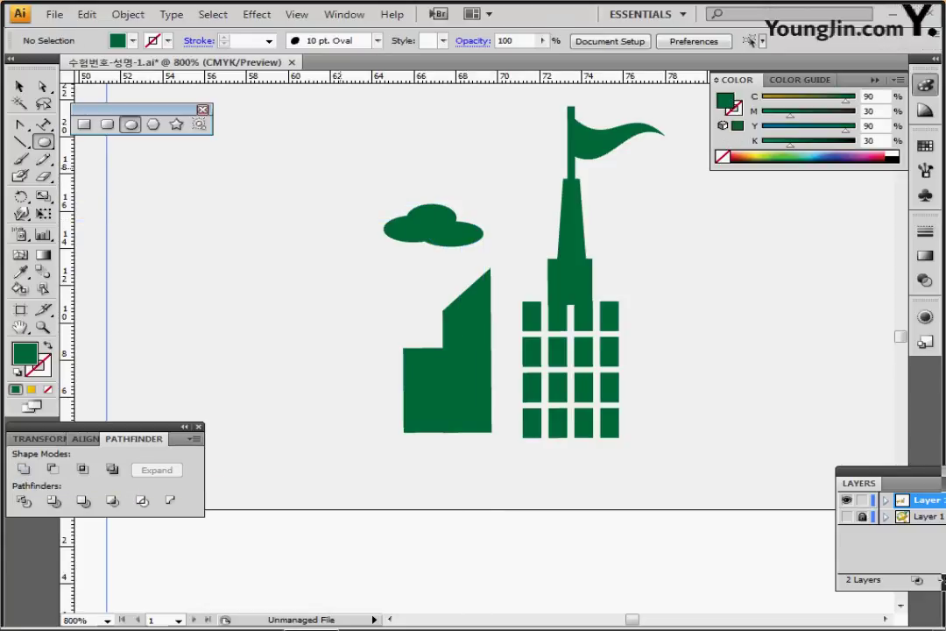
{"action": "left_click", "coordinate": [429, 227], "text": "ctrl"}
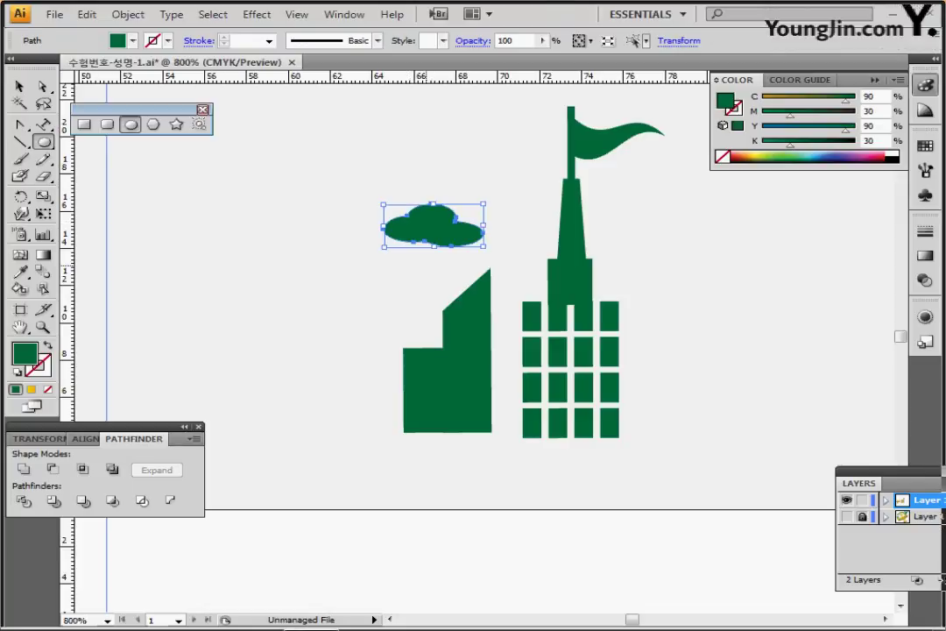
Convert the slanted-roof building into a guide and draw a low and a tall green rectangle side by side over it
{"action": "left_click", "coordinate": [454, 381], "text": "ctrl"}
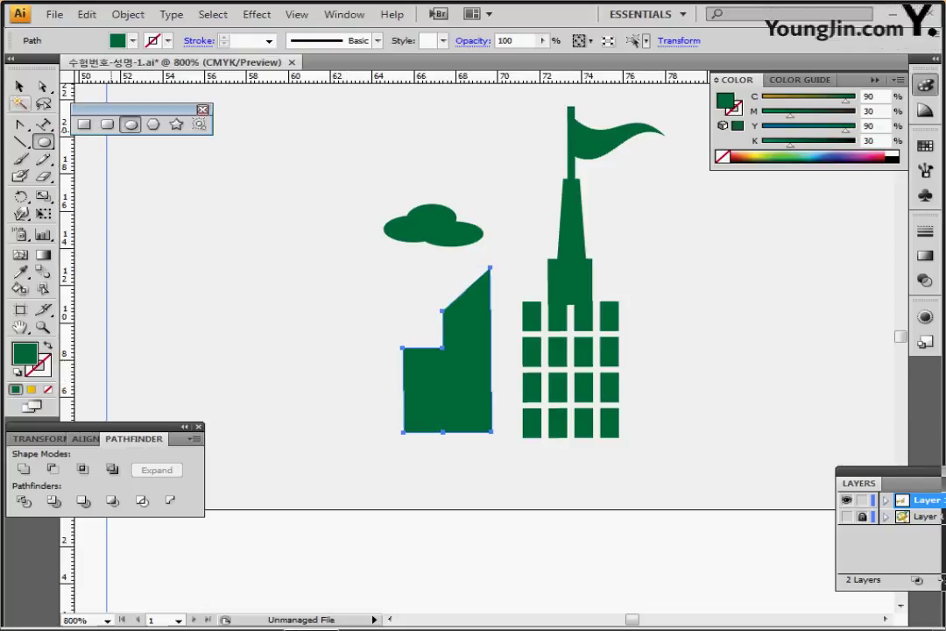
{"action": "left_click", "coordinate": [85, 124]}
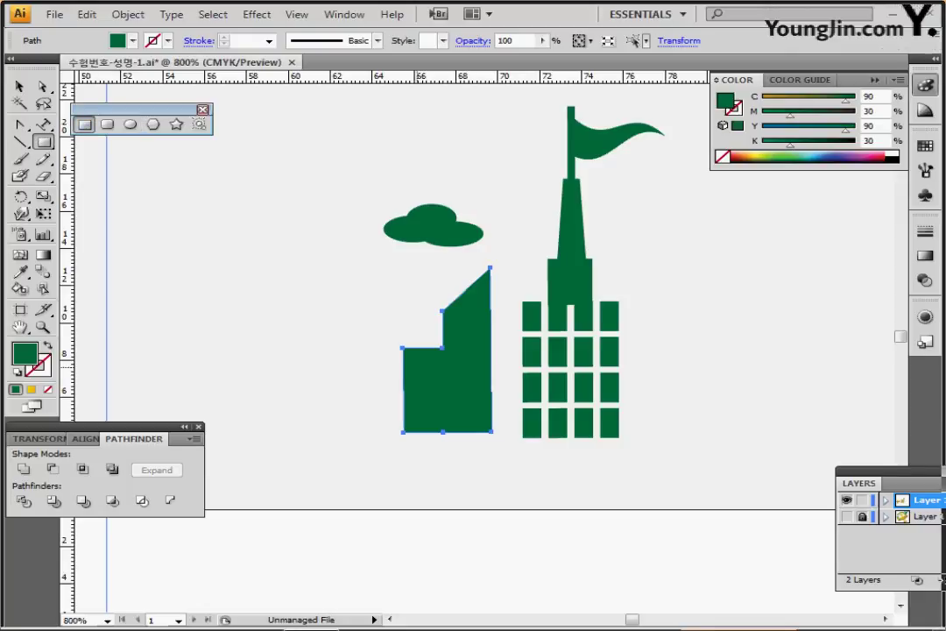
{"action": "key", "text": "ctrl+5"}
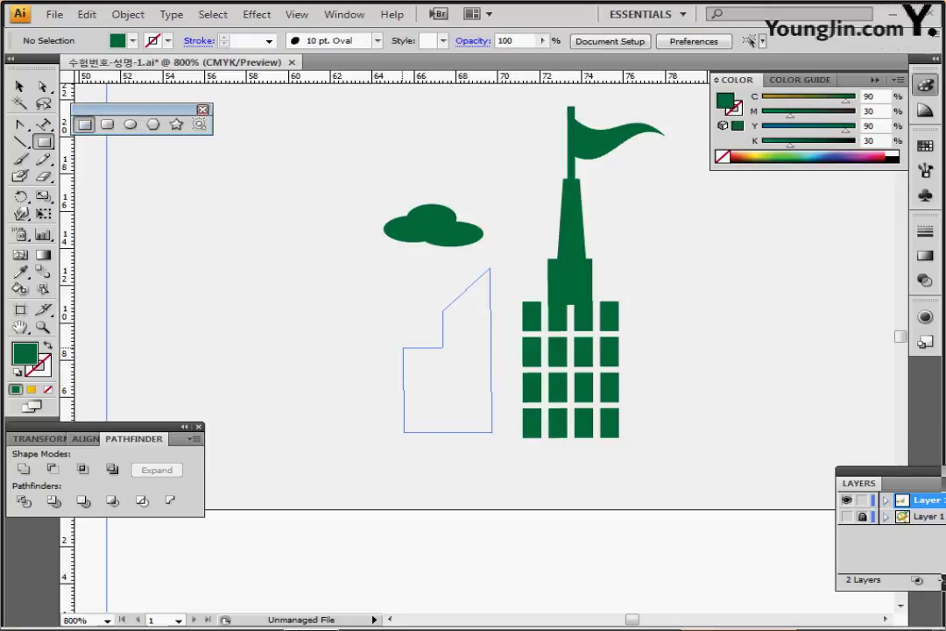
{"action": "left_click_drag", "start_coordinate": [403, 348], "coordinate": [490, 267]}
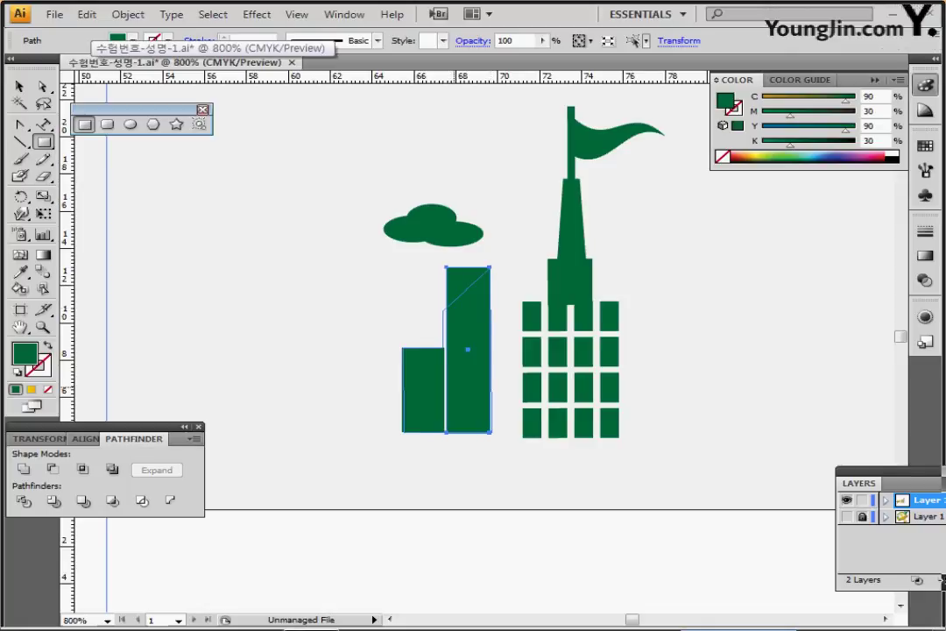
Widen the tall green rectangle to meet the low one, and lower its upper-left corner to form the guide's slanted roof
{"action": "left_click_drag", "start_coordinate": [446, 350], "coordinate": [441, 350]}
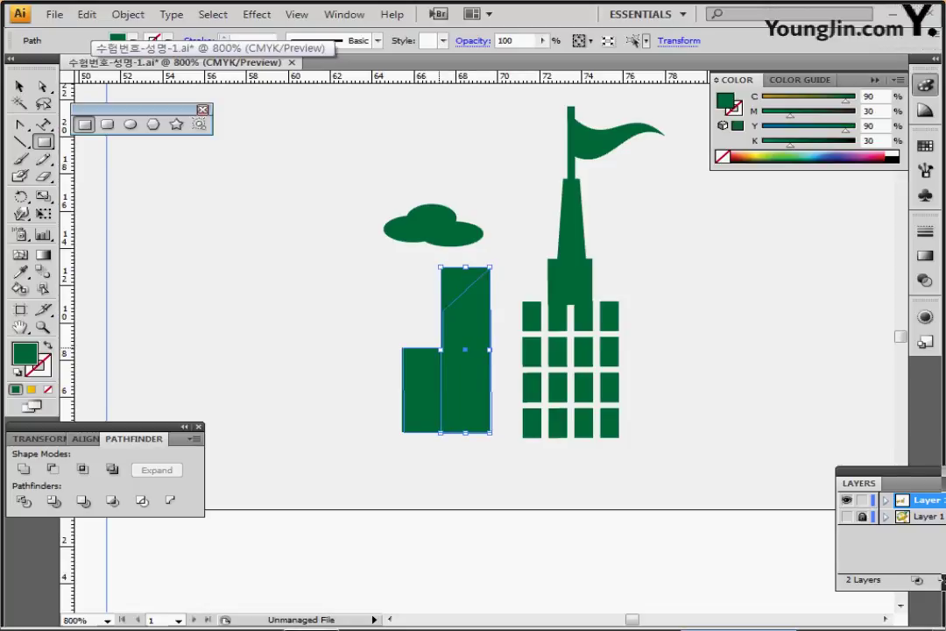
{"action": "left_click", "coordinate": [43, 86]}
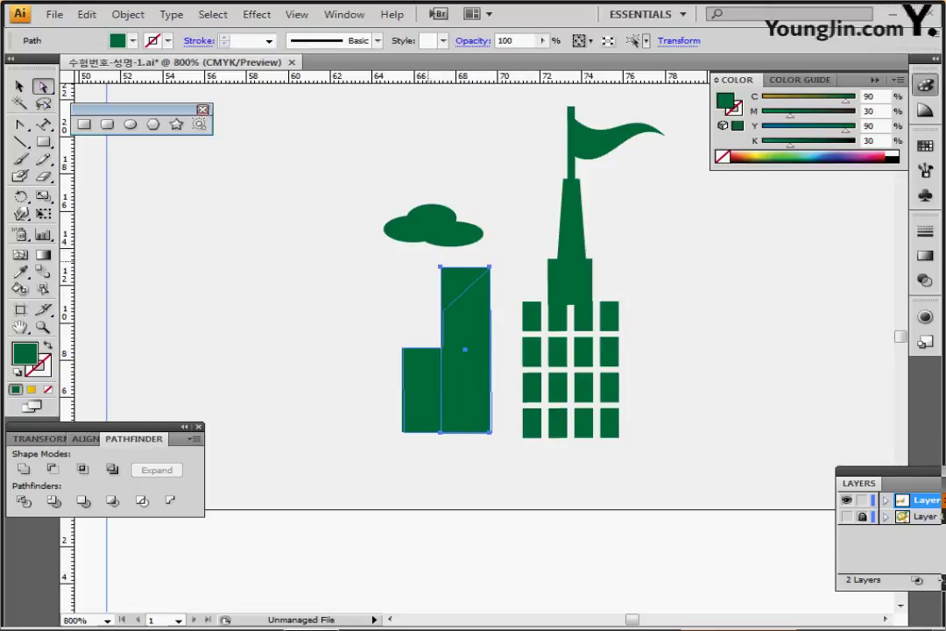
{"action": "left_click_drag", "start_coordinate": [441, 267], "coordinate": [441, 309]}
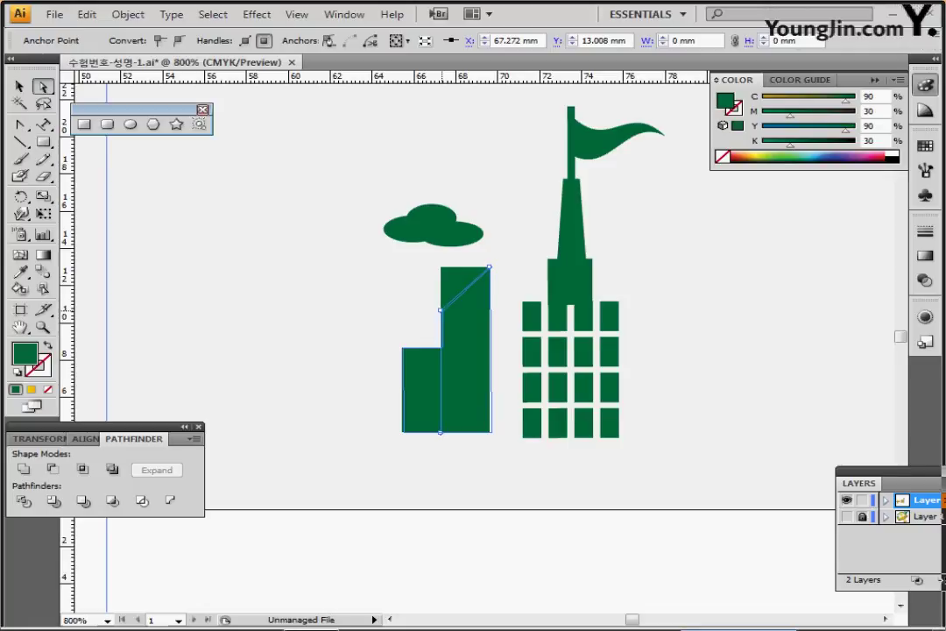
{"action": "left_click_drag", "start_coordinate": [440, 309], "coordinate": [441, 310]}
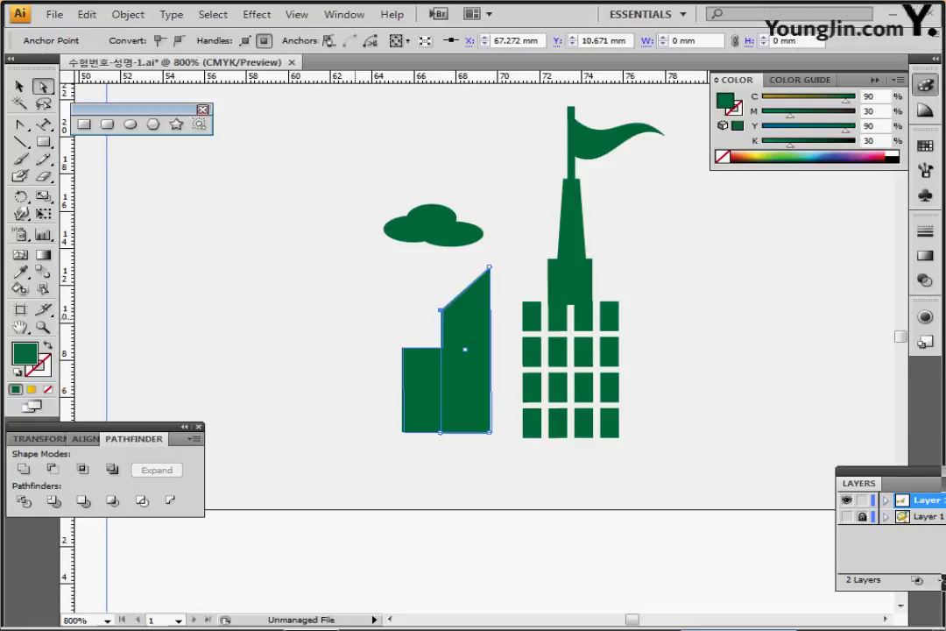
Unite the low and tall rectangles into a single slanted-roof building shape and deselect it
{"action": "left_click_drag", "start_coordinate": [388, 333], "coordinate": [457, 412]}
{"action": "left_click", "coordinate": [23, 469]}
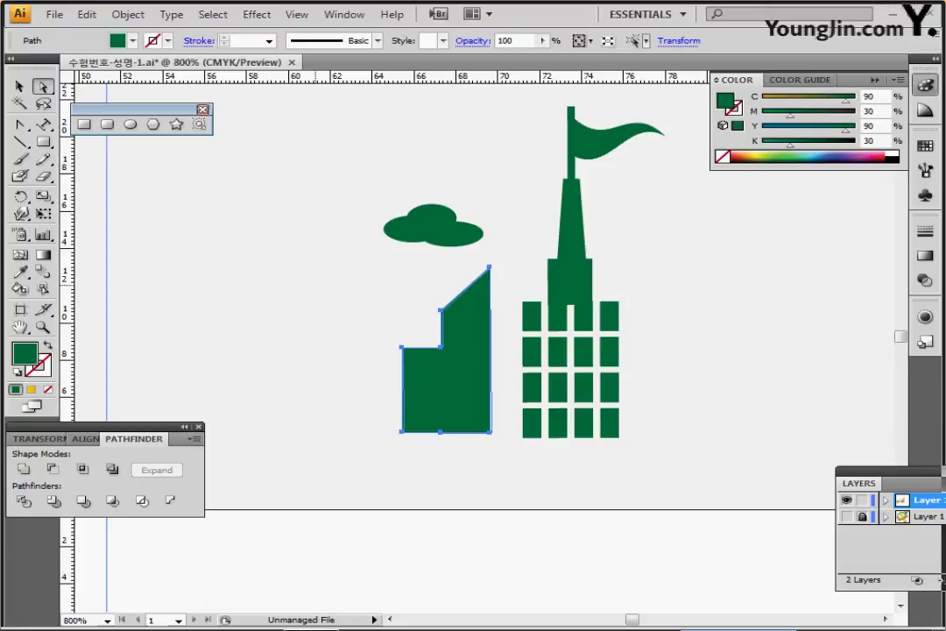
{"action": "left_click", "coordinate": [316, 288]}
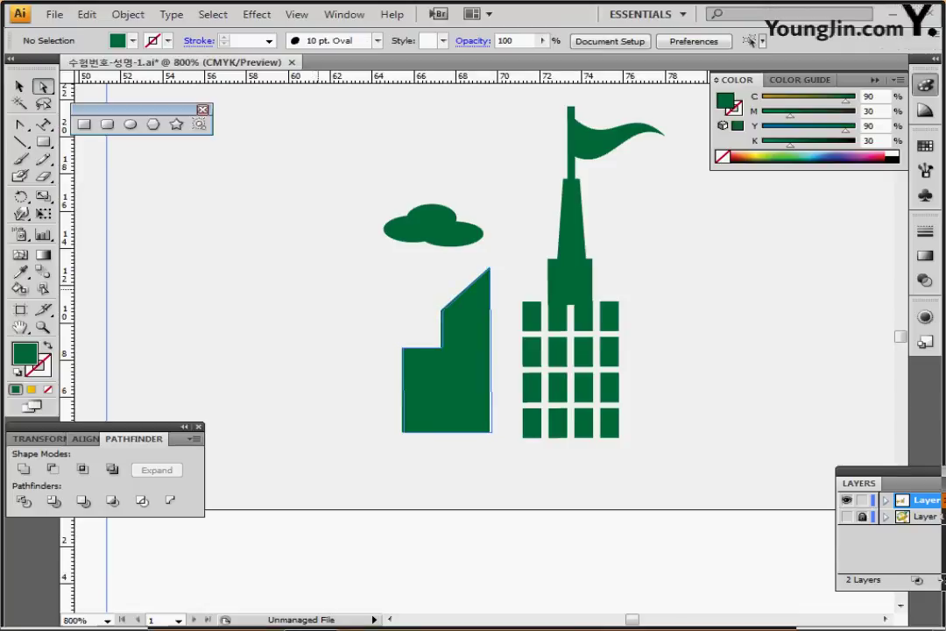
Convert the tower with the flag, spire and window grid into guides
{"action": "left_click_drag", "start_coordinate": [563, 364], "coordinate": [429, 359]}
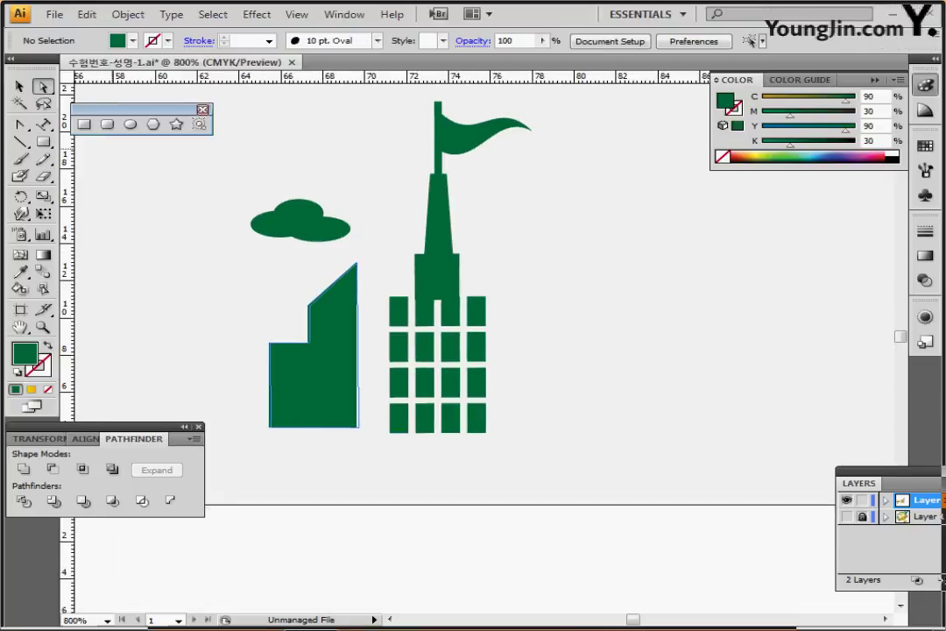
{"action": "key", "text": "m"}
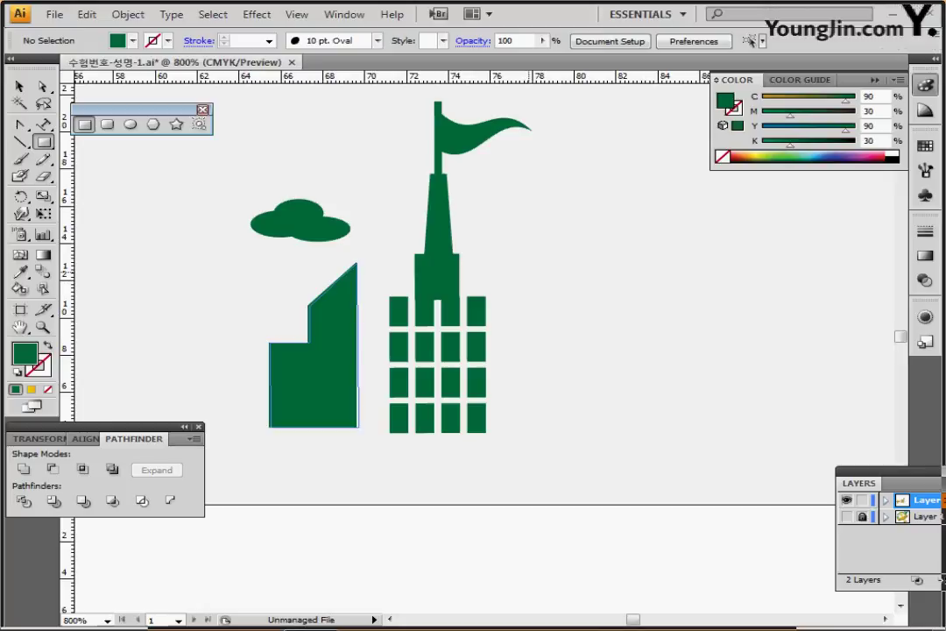
{"action": "left_click", "coordinate": [445, 277], "text": "ctrl"}
{"action": "left_click", "coordinate": [381, 142], "text": "ctrl"}
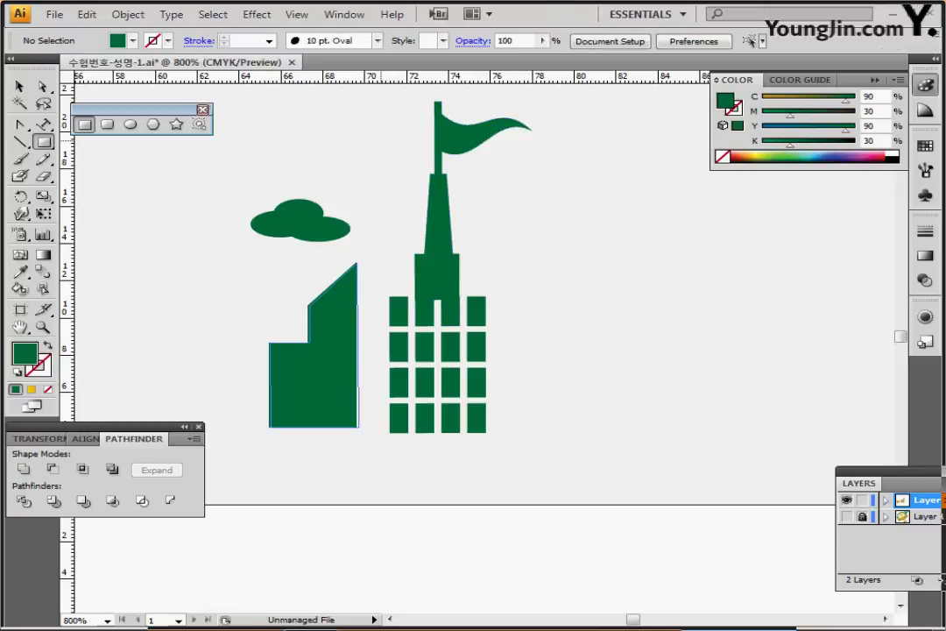
{"action": "left_click_drag", "start_coordinate": [381, 140], "coordinate": [520, 443]}
{"action": "key", "text": "ctrl+x"}
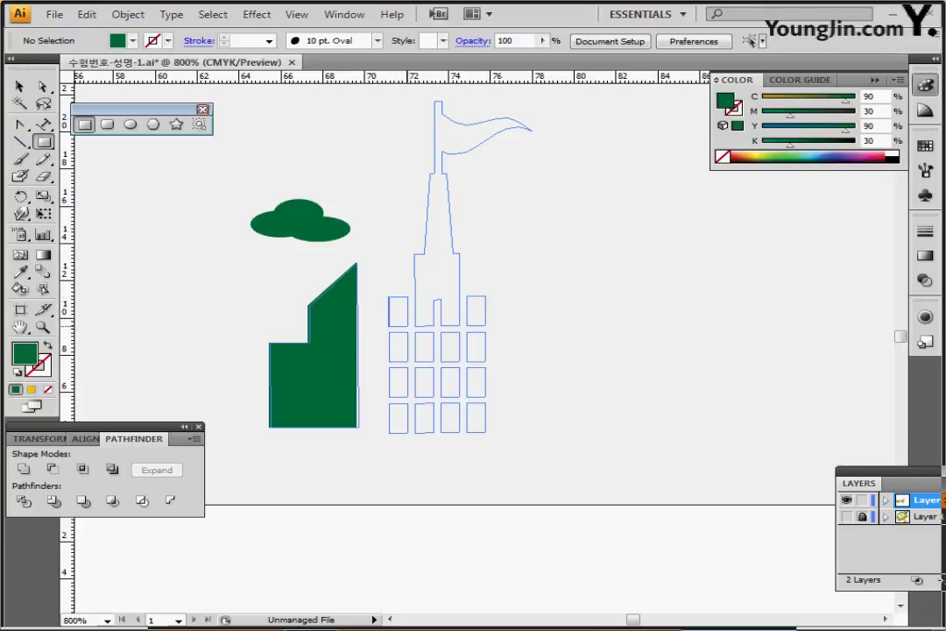
Draw a green rectangle over the tower's upper-left window guide and duplicate it rightward at equal spacing into a row of four
{"action": "left_click_drag", "start_coordinate": [388, 296], "coordinate": [408, 326]}
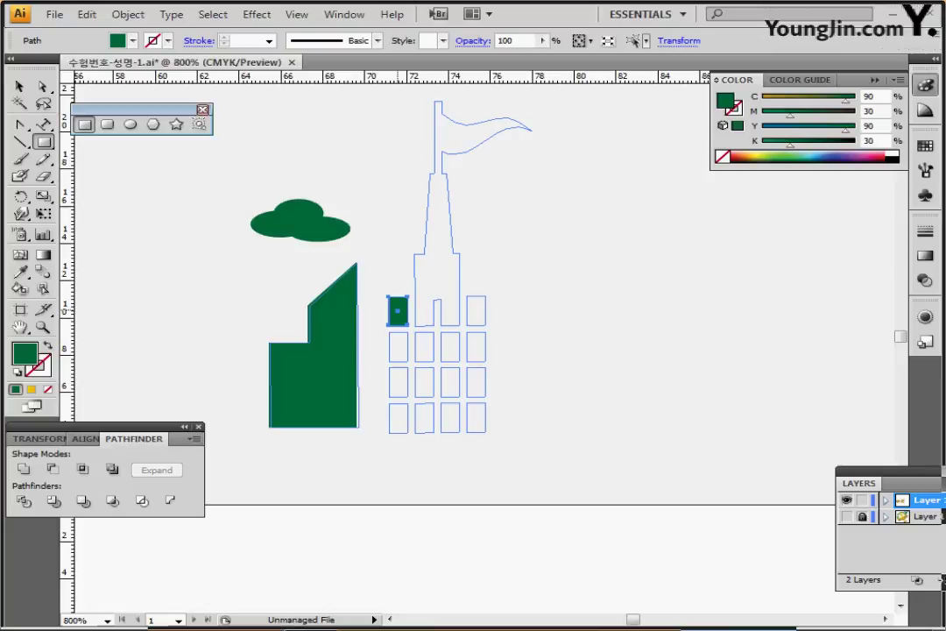
{"action": "left_click_drag", "start_coordinate": [398, 311], "coordinate": [425, 311]}
{"action": "left_click_drag", "start_coordinate": [425, 311], "coordinate": [424, 311]}
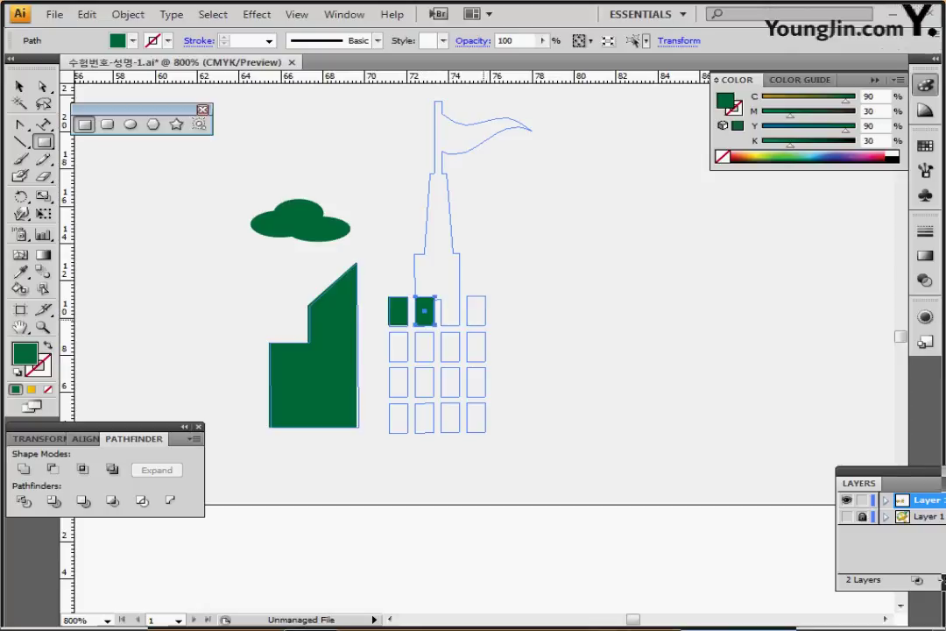
{"action": "key", "text": "ctrl+d"}
{"action": "key", "text": "ctrl+d"}
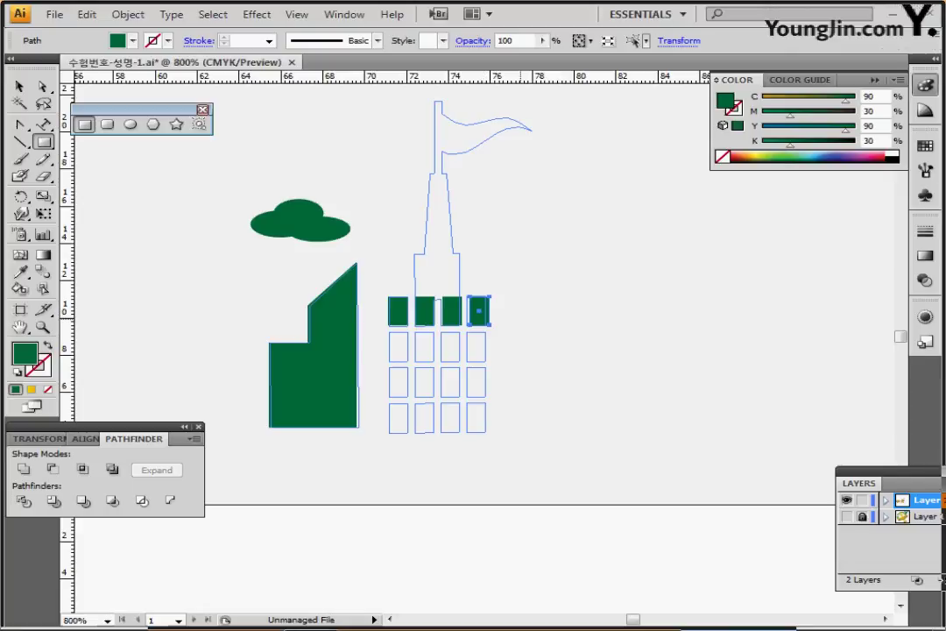
Duplicate the row of four window rectangles downward at equal spacing to make four rows, and deselect everything
{"action": "left_click_drag", "start_coordinate": [547, 339], "coordinate": [571, 333]}
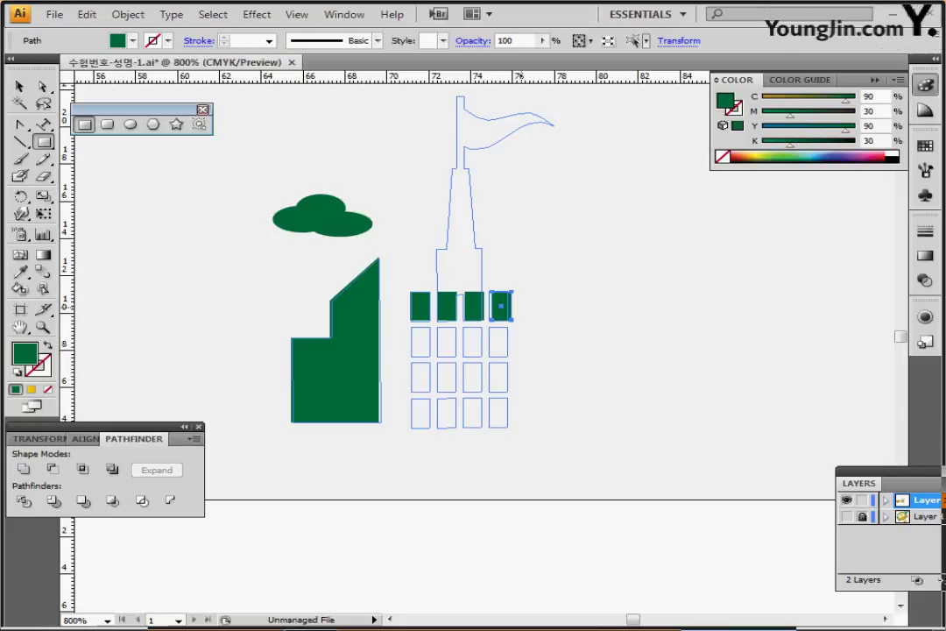
{"action": "key", "text": "backslash"}
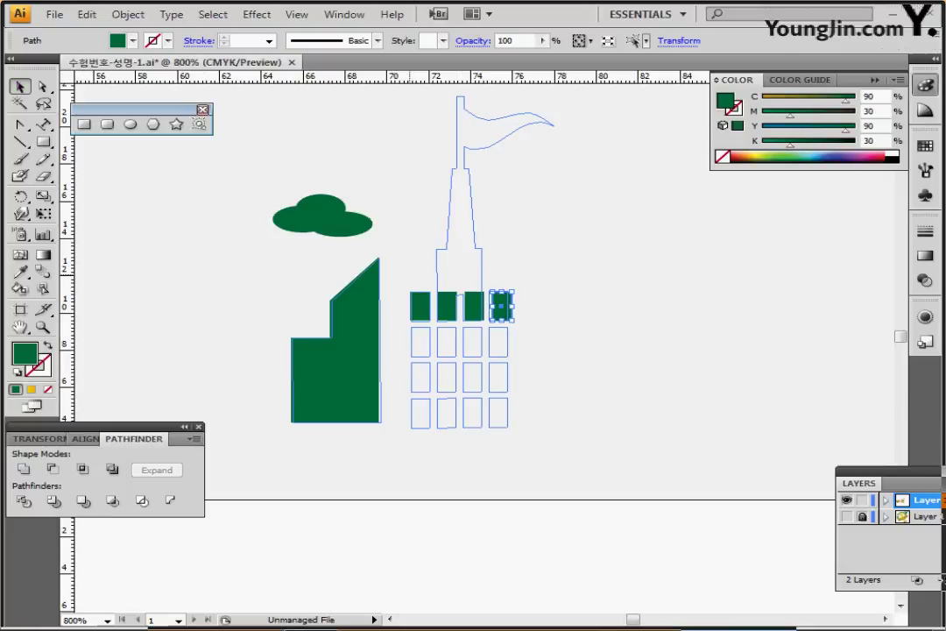
{"action": "left_click_drag", "start_coordinate": [409, 275], "coordinate": [536, 321]}
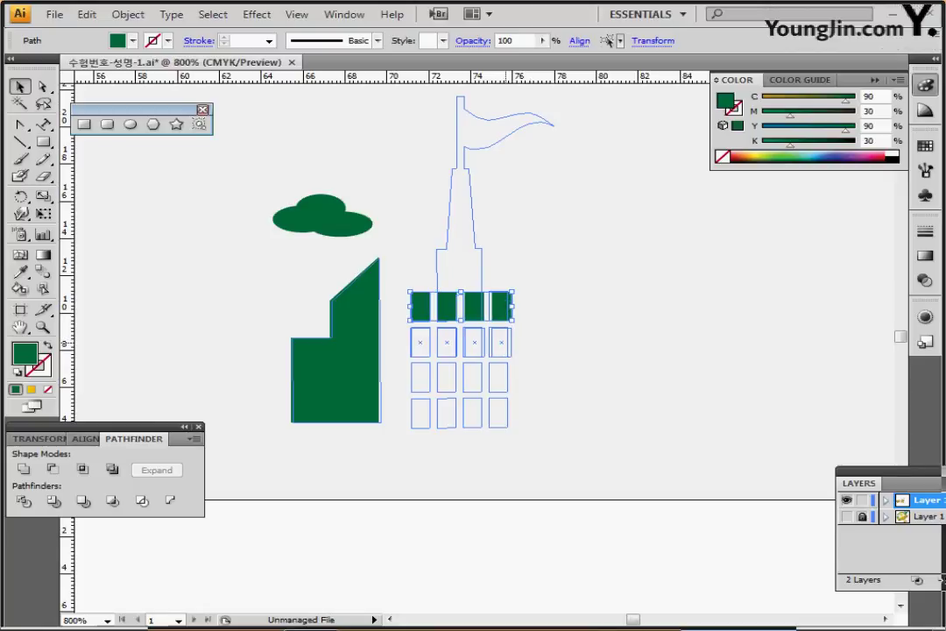
{"action": "left_click_drag", "start_coordinate": [506, 344], "coordinate": [506, 343]}
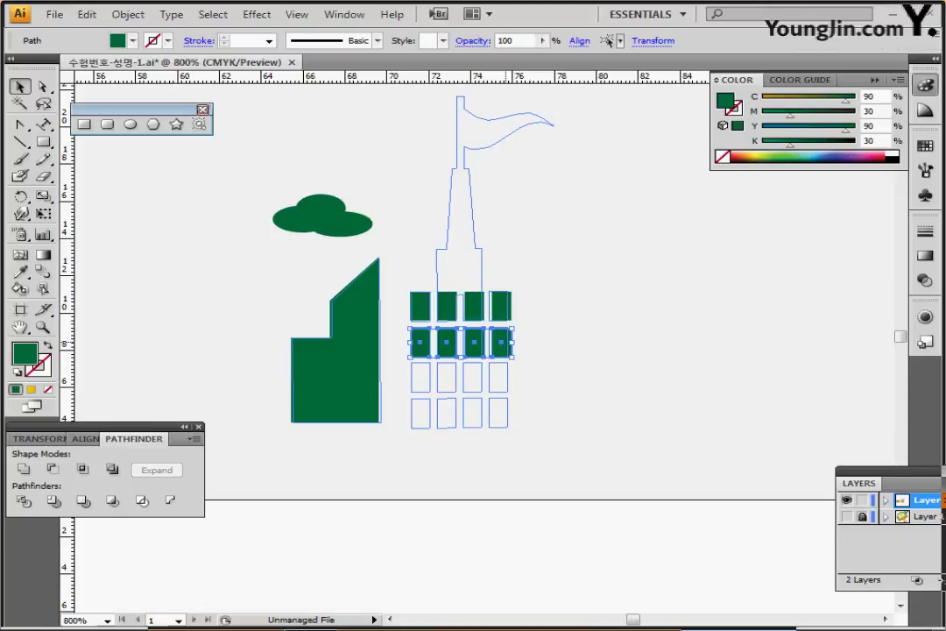
{"action": "key", "text": "ctrl+d"}
{"action": "key", "text": "ctrl+d"}
{"action": "key", "text": "ctrl+shift+a"}
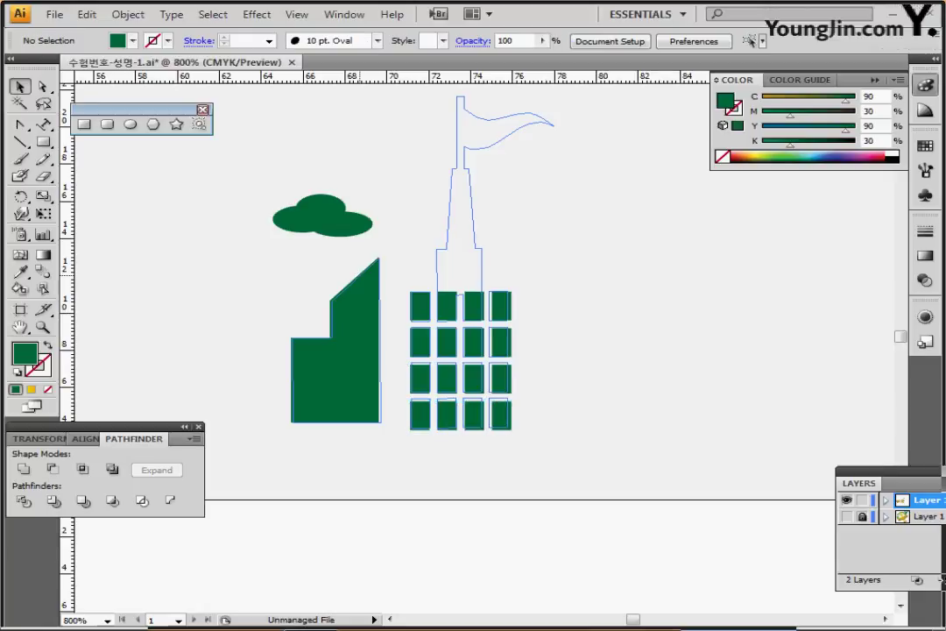
Draw the green block rectangle overlapping the two middle windows of the upper row, and adjust its width and position to the guide
{"action": "left_click", "coordinate": [84, 123]}
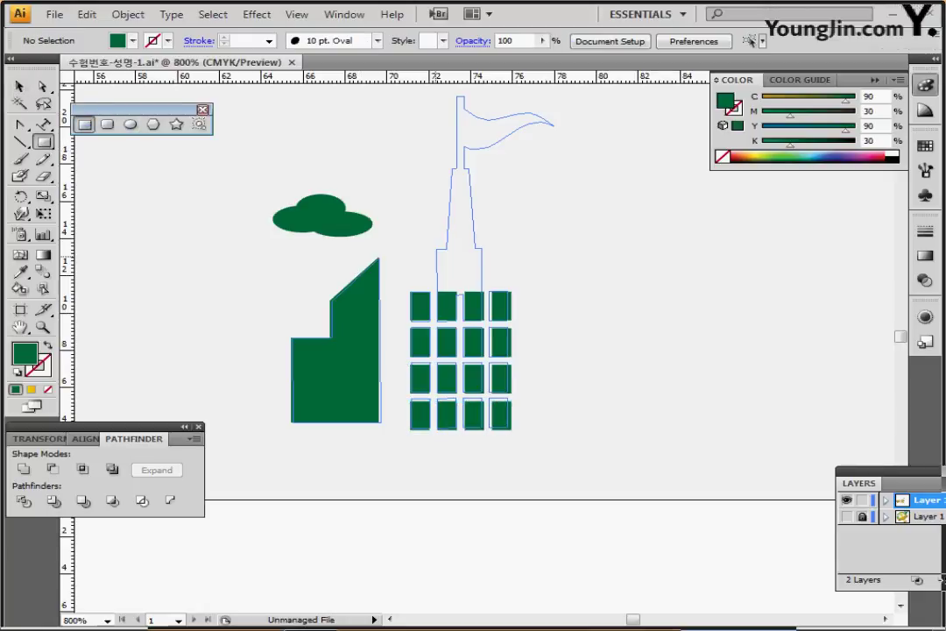
{"action": "left_click_drag", "start_coordinate": [436, 249], "coordinate": [481, 307]}
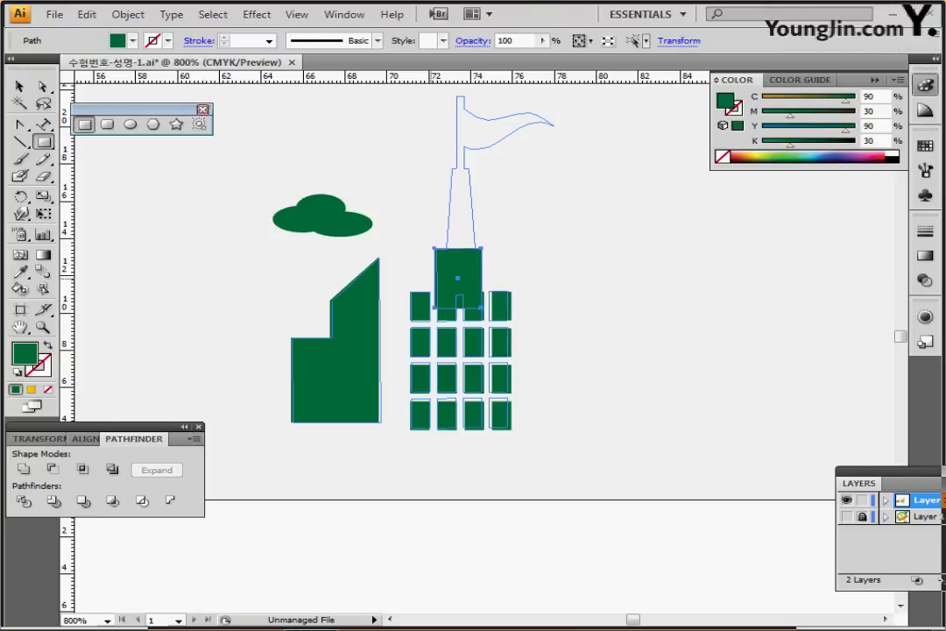
{"action": "left_click_drag", "start_coordinate": [435, 279], "coordinate": [438, 278]}
{"action": "left_click", "coordinate": [421, 246], "text": "ctrl"}
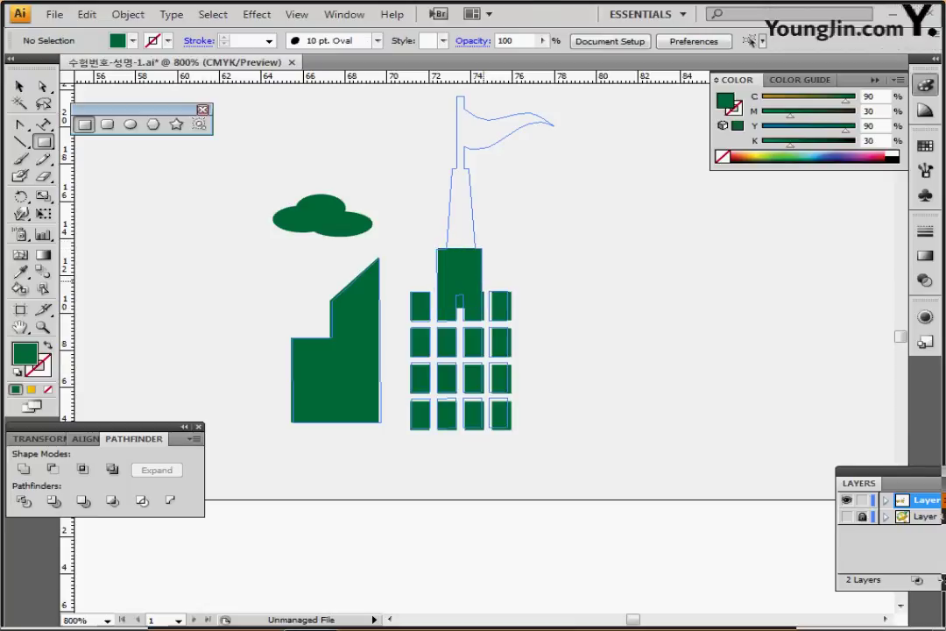
{"action": "left_click", "coordinate": [460, 273], "text": "ctrl"}
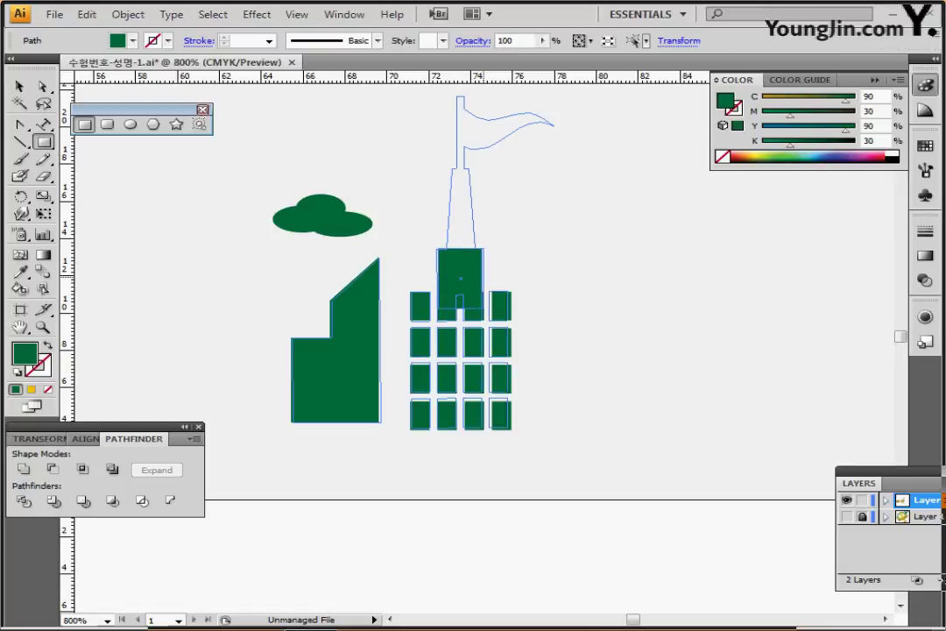
{"action": "key", "text": "ctrl+shift+a"}
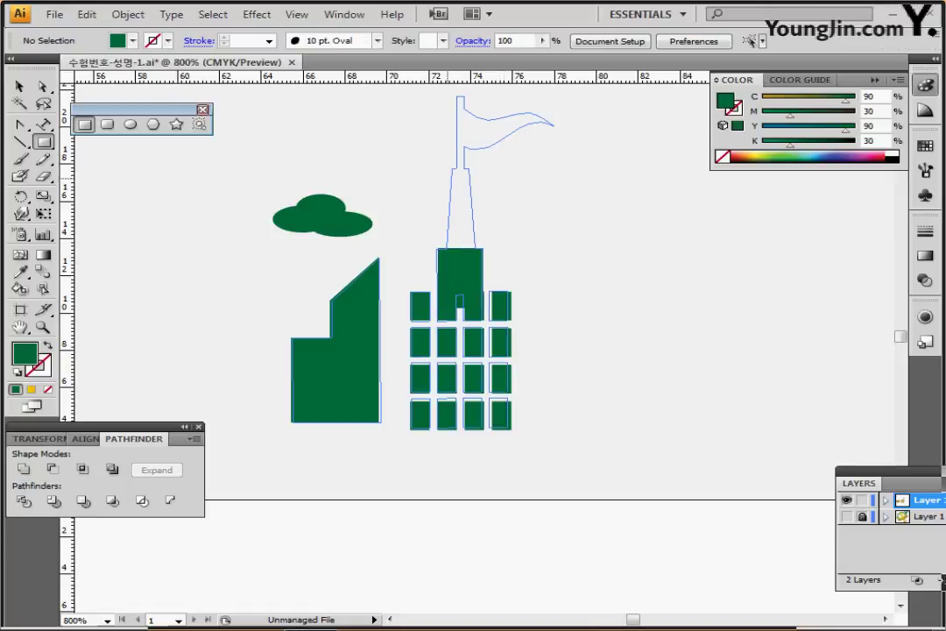
Draw a green spire rectangle above the tower block and scale its two upper corner points inward to taper it
{"action": "left_click_drag", "start_coordinate": [448, 257], "coordinate": [476, 168]}
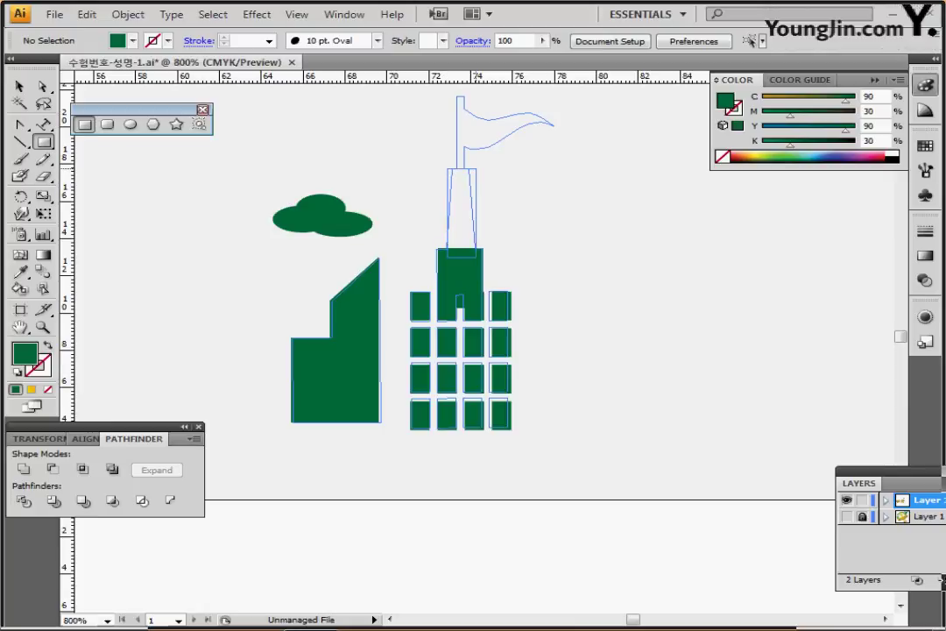
{"action": "left_click_drag", "start_coordinate": [474, 257], "coordinate": [474, 257]}
{"action": "left_click", "coordinate": [42, 86]}
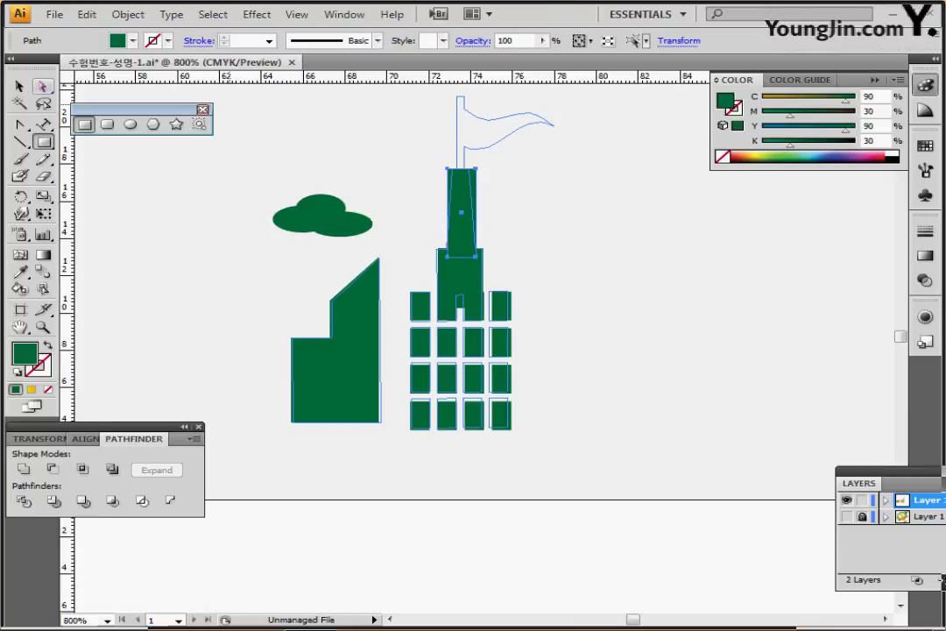
{"action": "left_click_drag", "start_coordinate": [433, 164], "coordinate": [501, 179]}
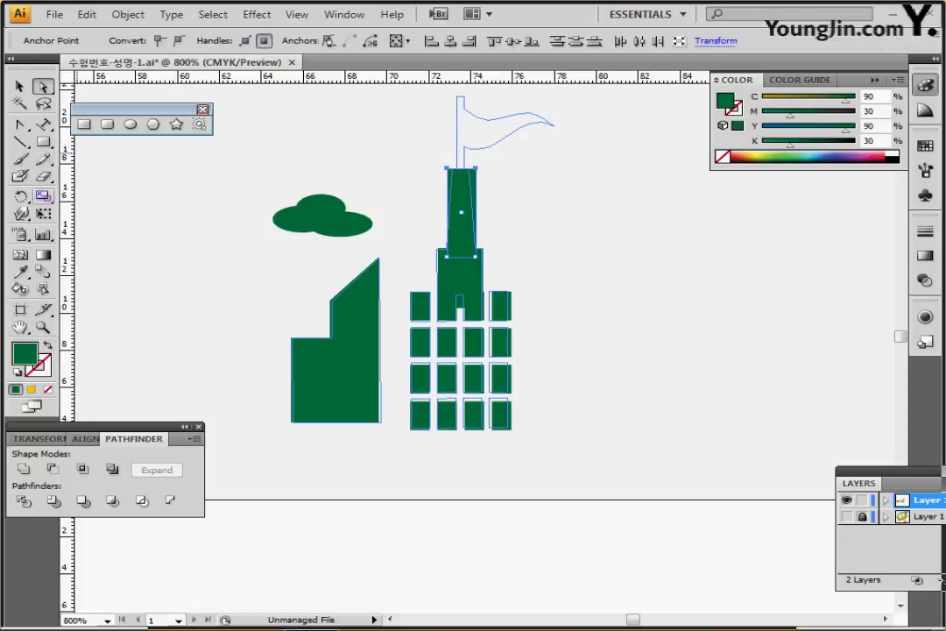
{"action": "left_click", "coordinate": [42, 196]}
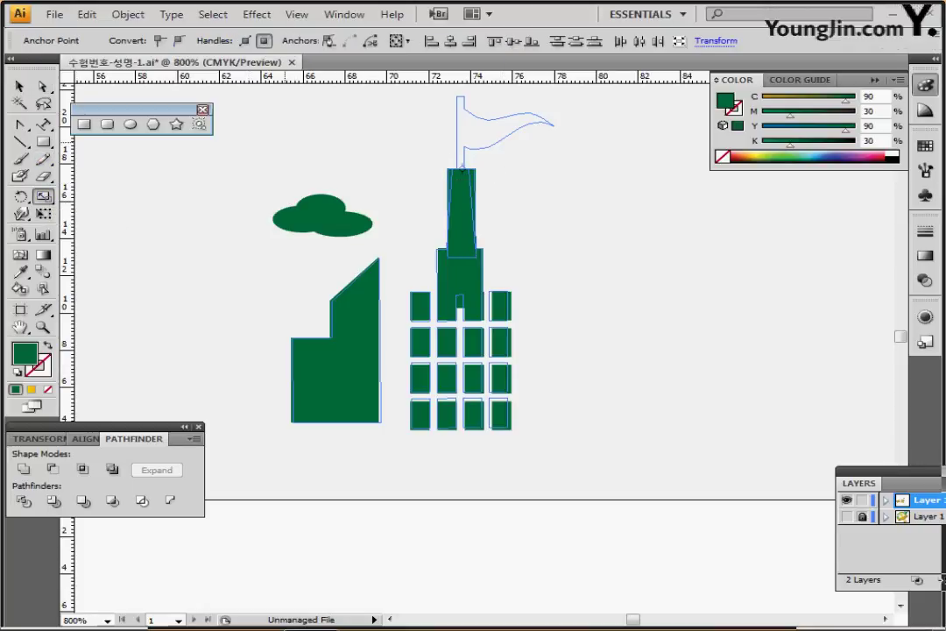
{"action": "left_click_drag", "start_coordinate": [285, 142], "coordinate": [284, 142]}
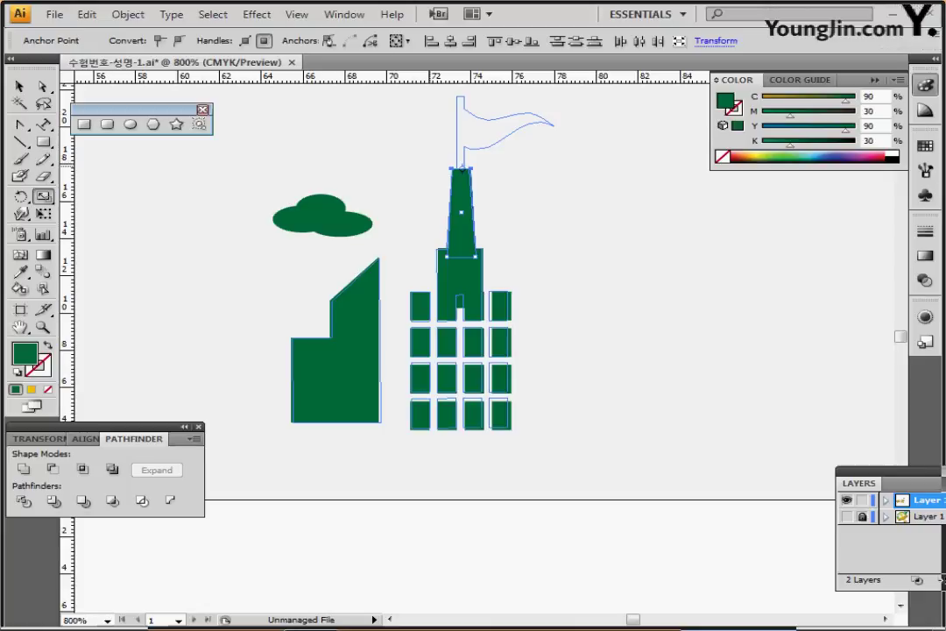
Draw a thin green rectangle over the flagpole guide, slightly overlapping the spire's tip
{"action": "left_click", "coordinate": [84, 123]}
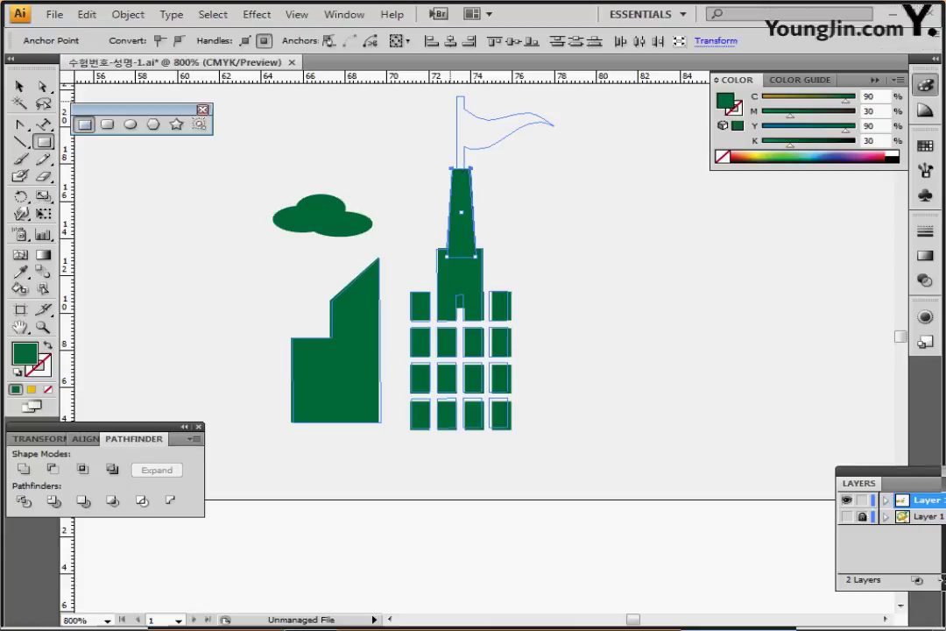
{"action": "left_click_drag", "start_coordinate": [470, 168], "coordinate": [465, 173]}
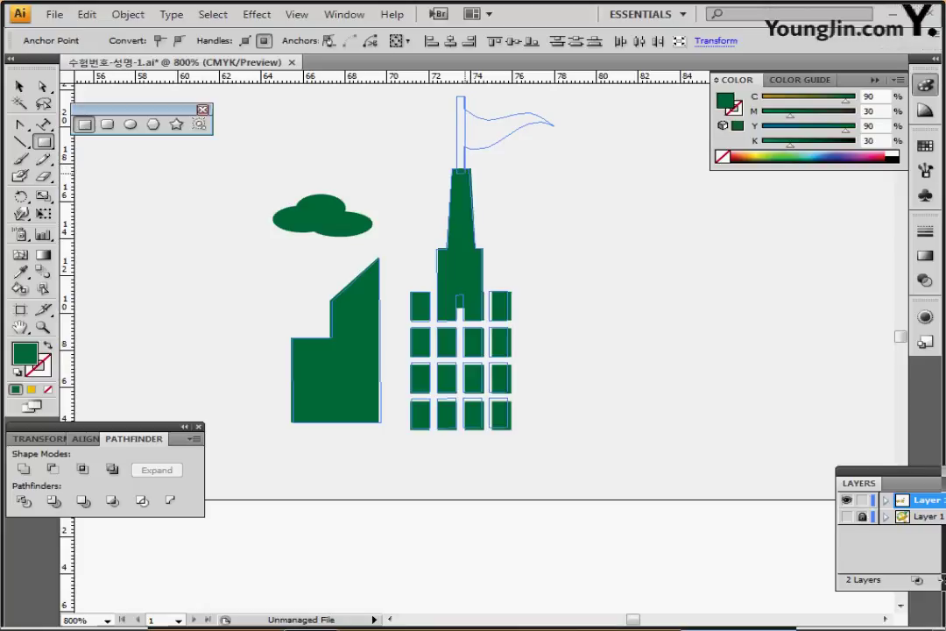
{"action": "left_click_drag", "start_coordinate": [465, 169], "coordinate": [465, 169]}
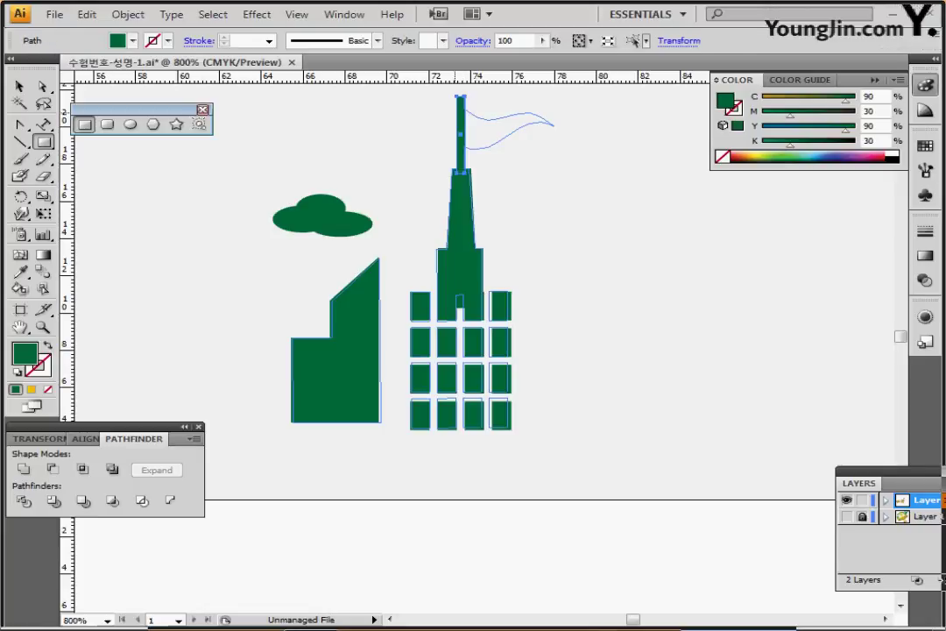
Draw a green flag rectangle from the flagpole and average its two outer corner points on both axes to form a pennant
{"action": "left_click_drag", "start_coordinate": [460, 110], "coordinate": [554, 141]}
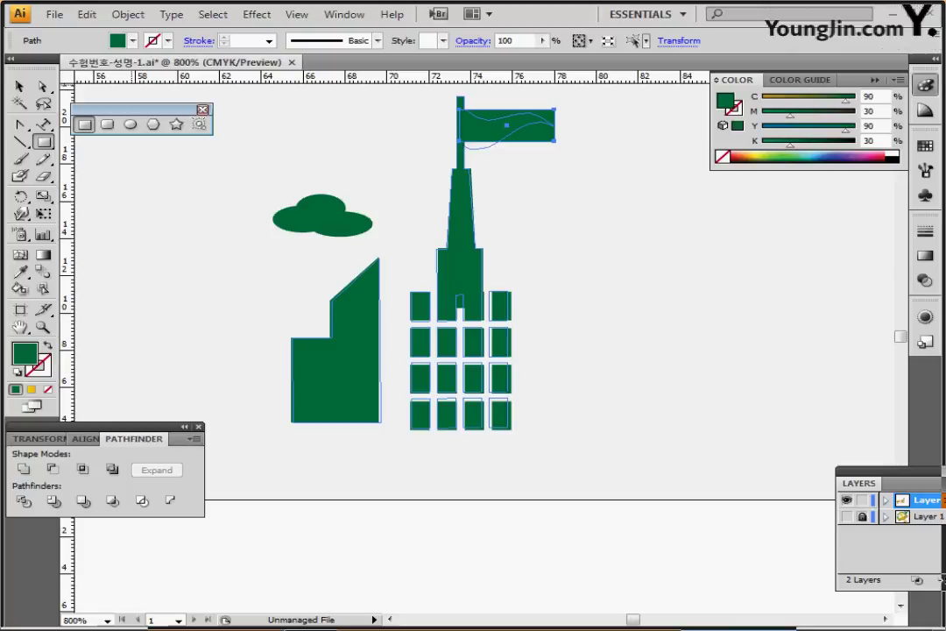
{"action": "left_click_drag", "start_coordinate": [573, 100], "coordinate": [550, 162]}
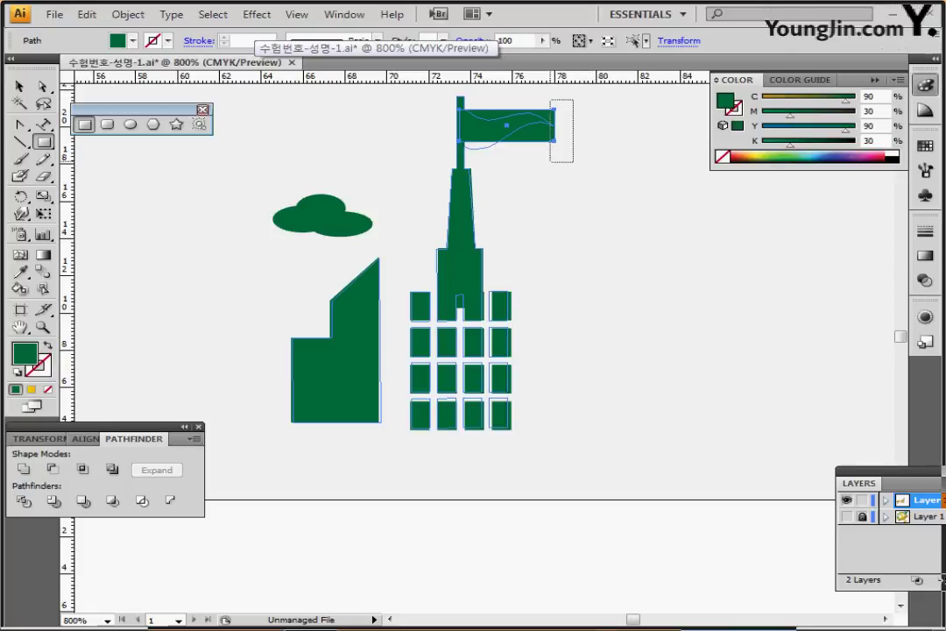
{"action": "right_click", "coordinate": [565, 174]}
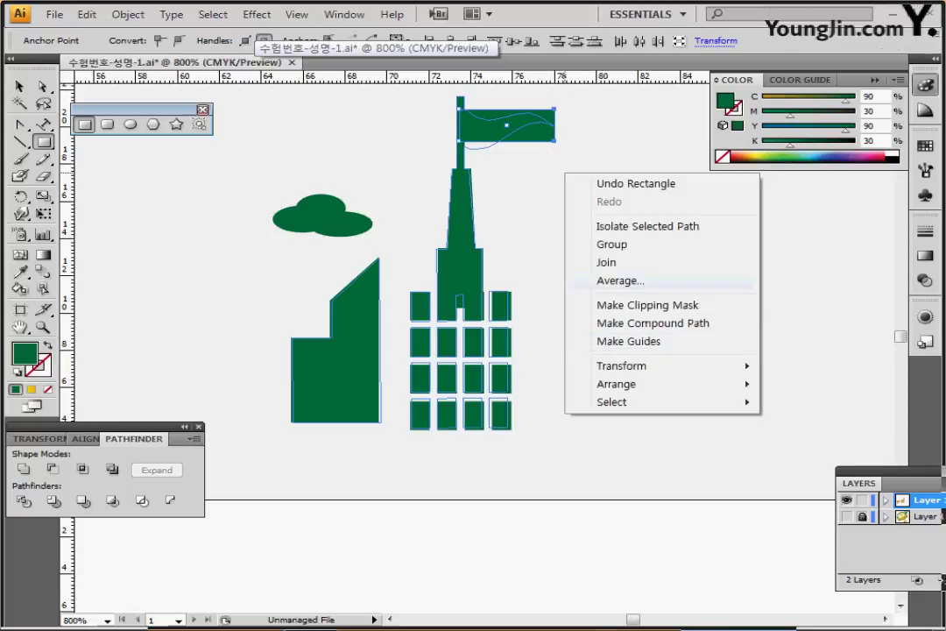
{"action": "left_click_drag", "start_coordinate": [574, 95], "coordinate": [546, 152]}
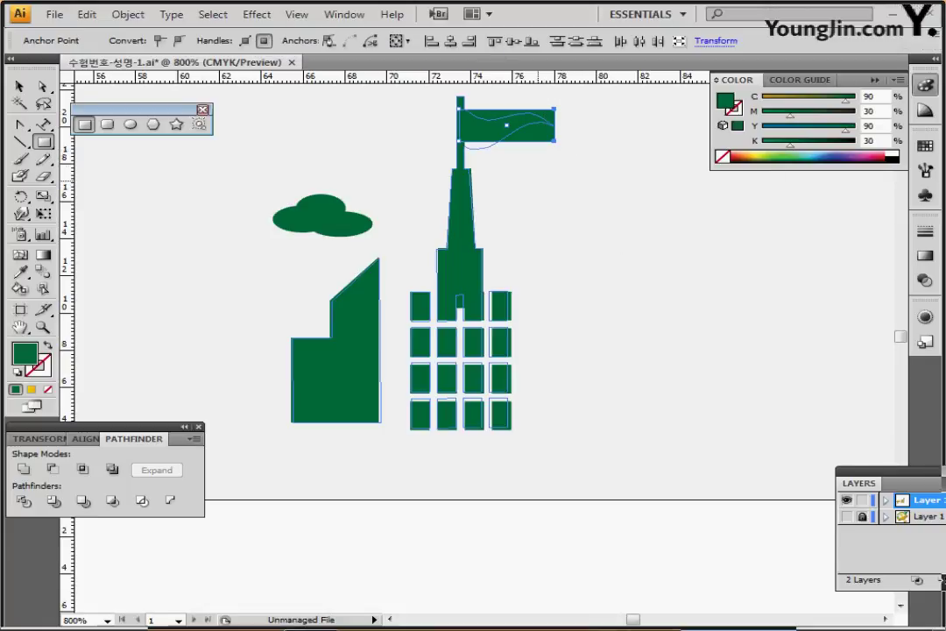
{"action": "right_click", "coordinate": [538, 182]}
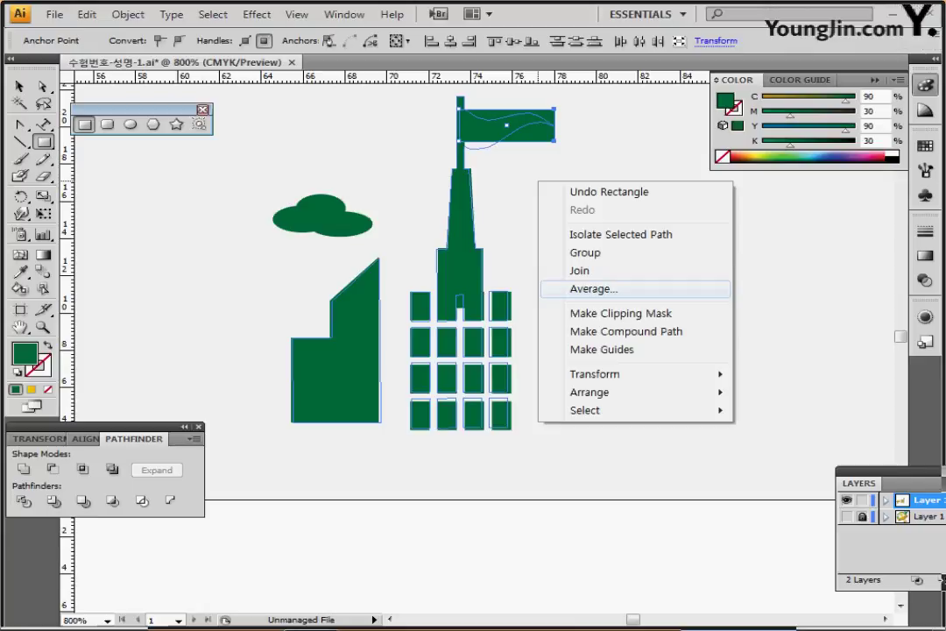
{"action": "left_click", "coordinate": [594, 288]}
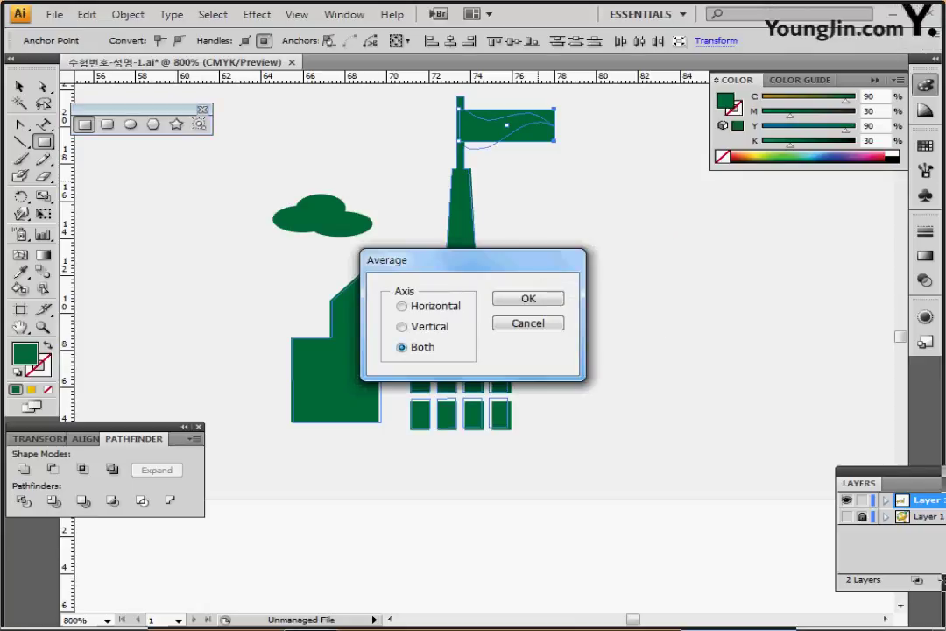
{"action": "key", "text": "Return"}
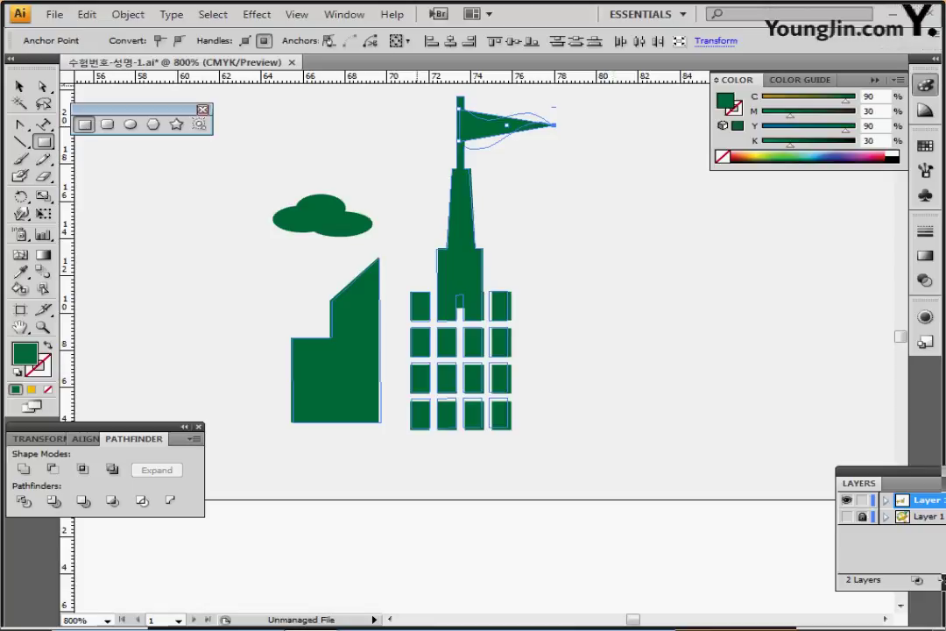
Apply an envelope warp to the pennant with the Flag style, horizontal, at 30% bend
{"action": "left_click", "coordinate": [257, 14]}
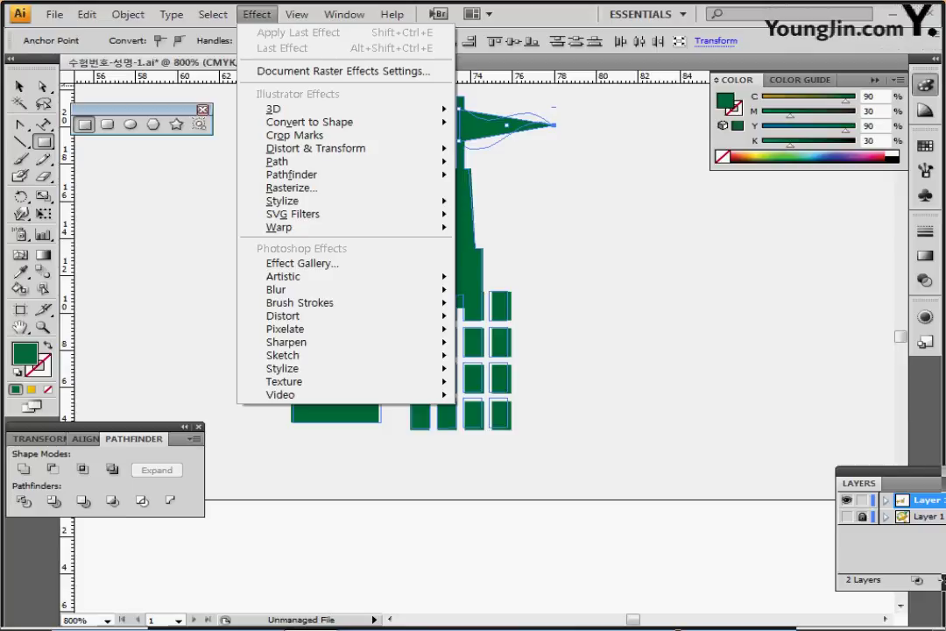
{"action": "mouse_move", "coordinate": [127, 14]}
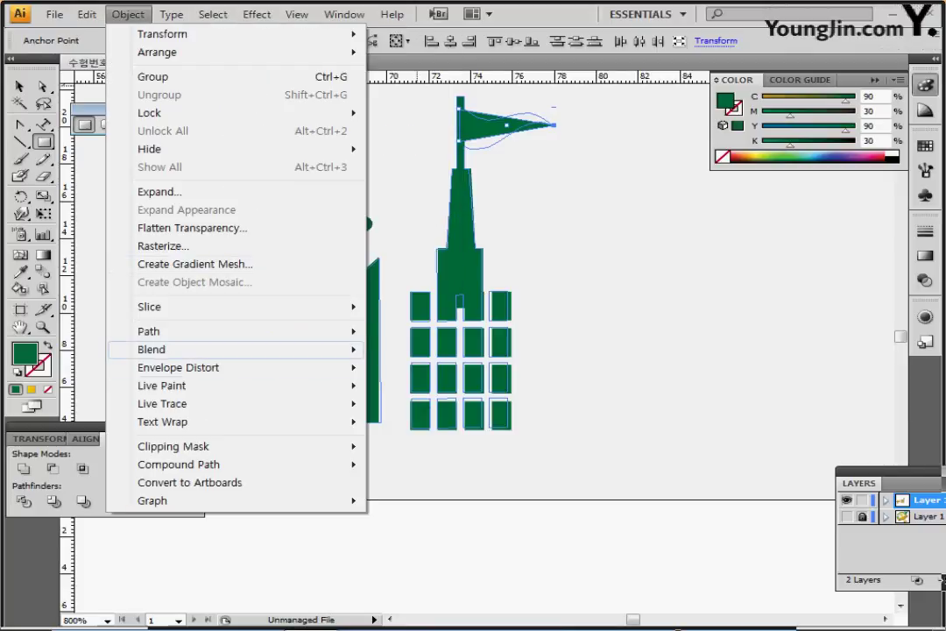
{"action": "mouse_move", "coordinate": [219, 367]}
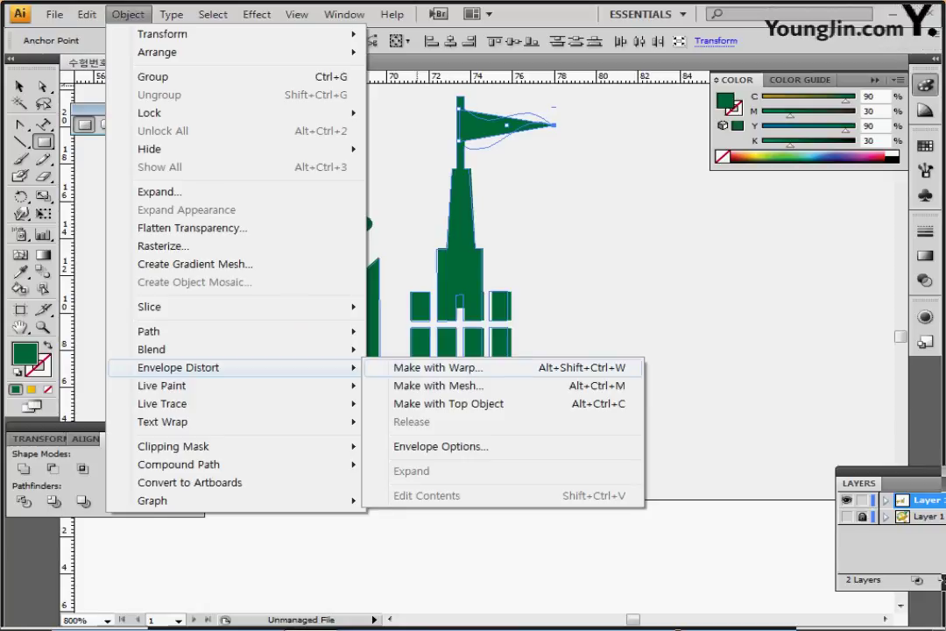
{"action": "left_click", "coordinate": [438, 367]}
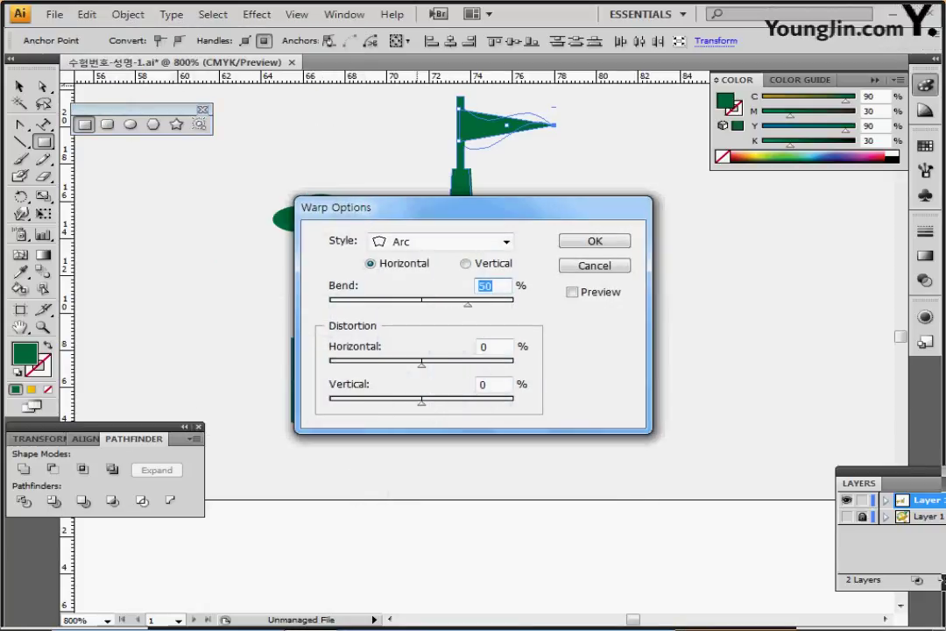
{"action": "left_click_drag", "start_coordinate": [394, 207], "coordinate": [644, 215]}
{"action": "left_click", "coordinate": [688, 249]}
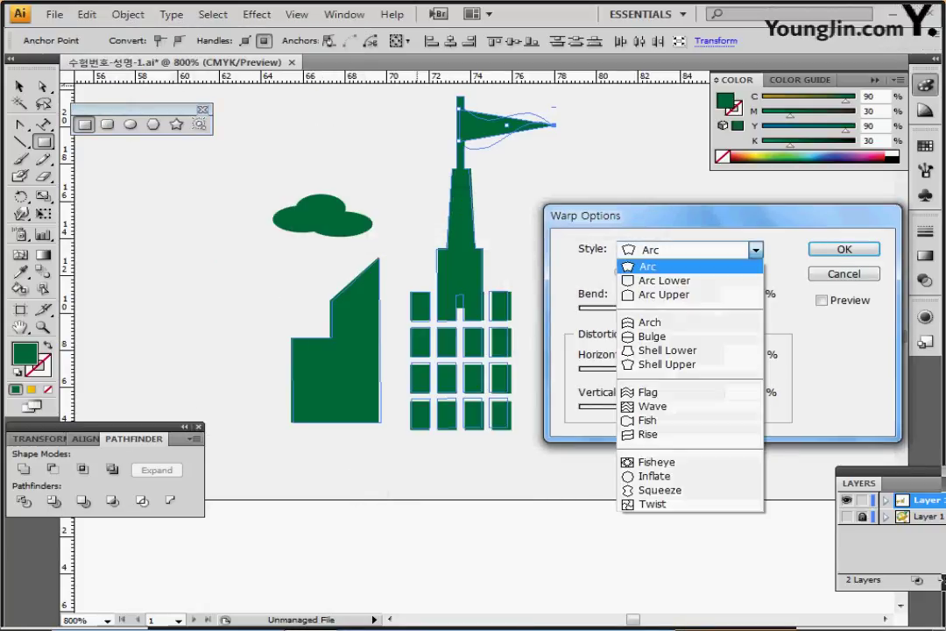
{"action": "left_click", "coordinate": [649, 392]}
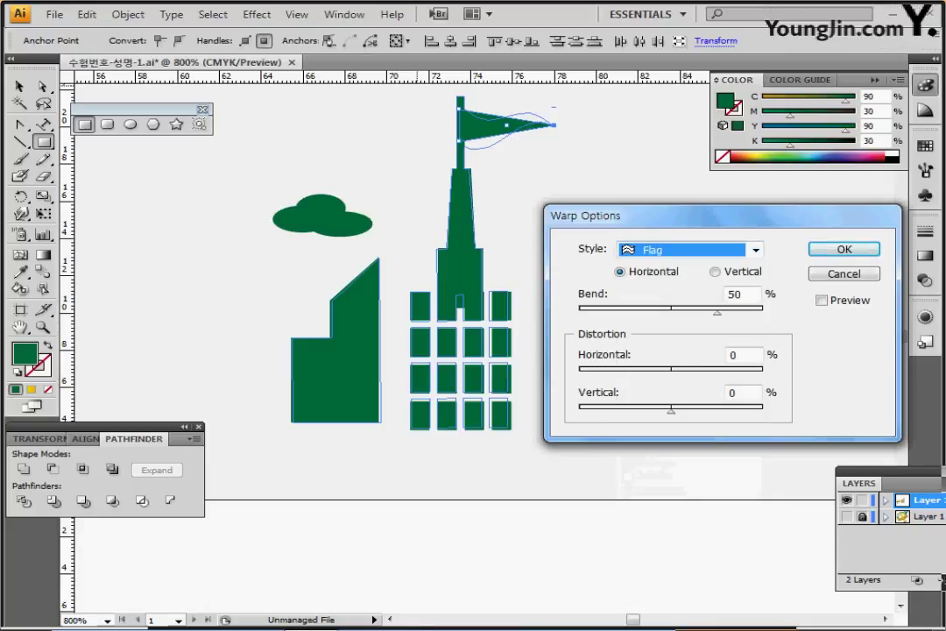
{"action": "left_click", "coordinate": [821, 300]}
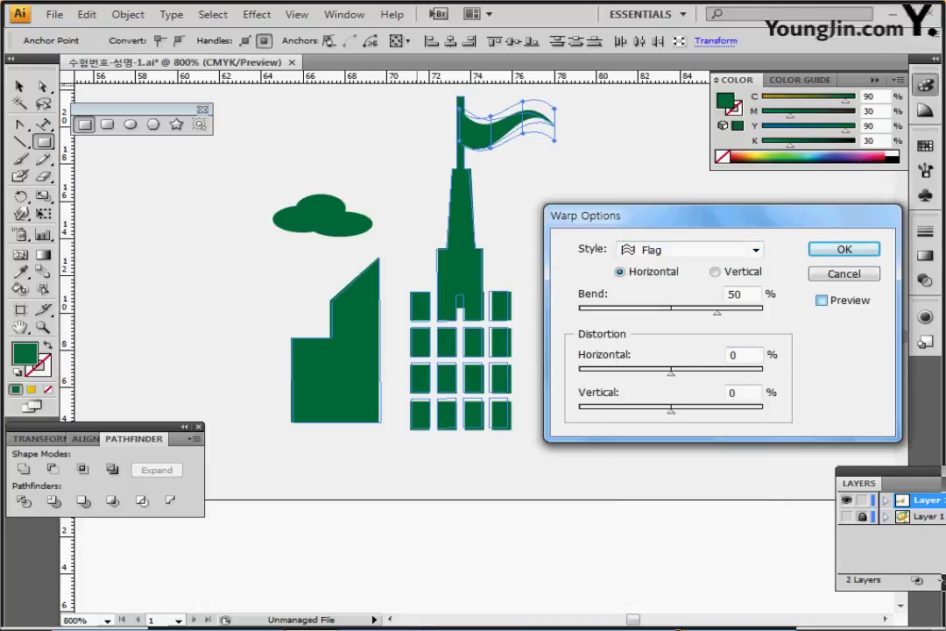
{"action": "left_click_drag", "start_coordinate": [747, 295], "coordinate": [725, 295]}
{"action": "type", "text": "30"}
{"action": "key", "text": "Return"}
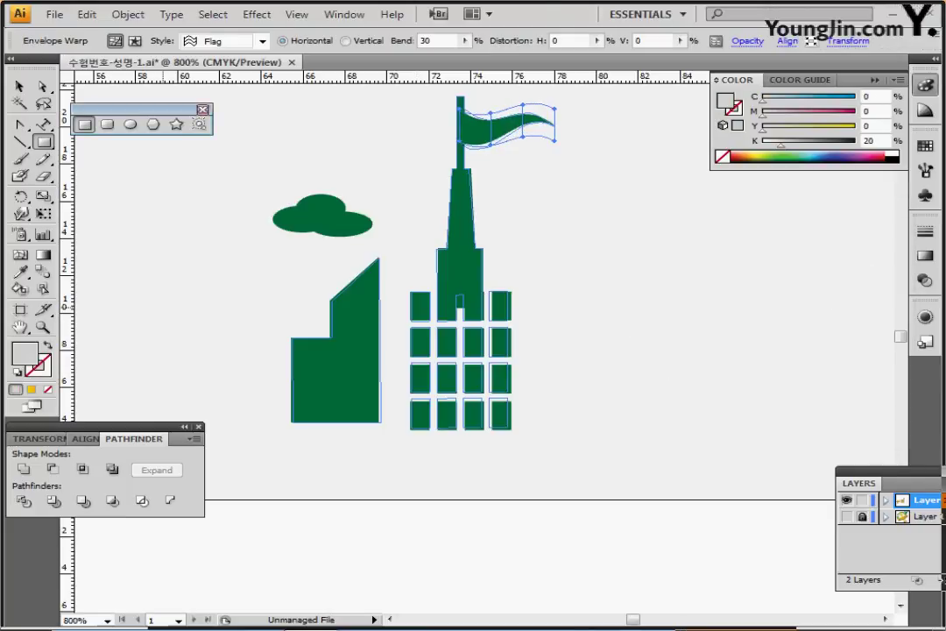
Expand the pennant's envelope distortion and unite the flag, pole, spire, tower block and windows with Pathfinder
{"action": "left_click", "coordinate": [128, 14]}
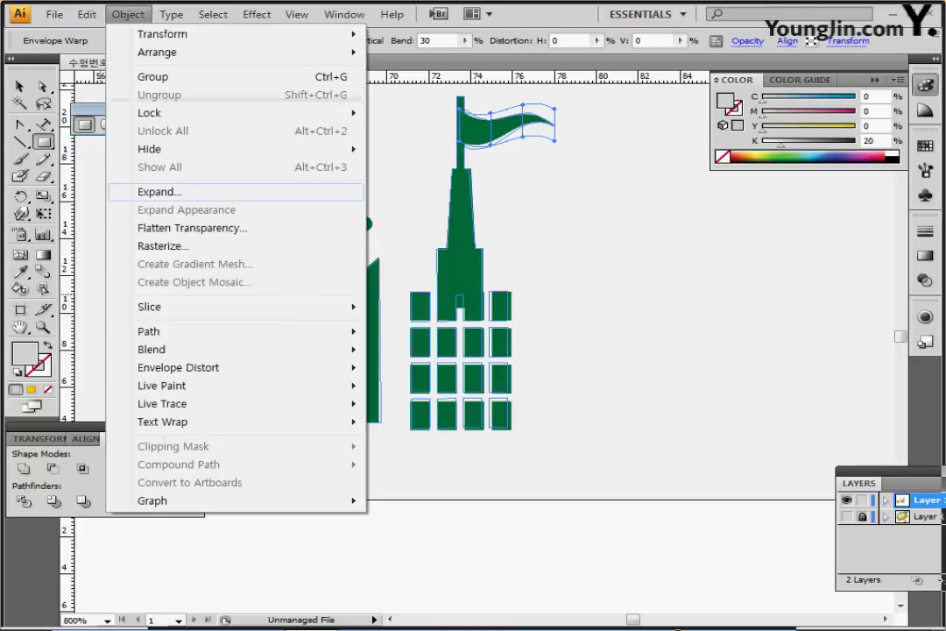
{"action": "left_click", "coordinate": [128, 14]}
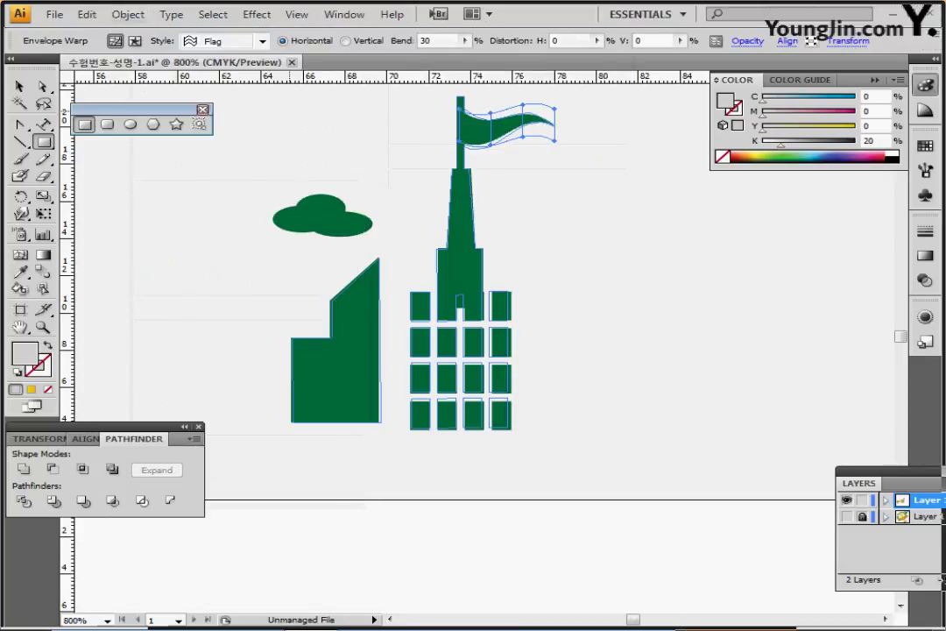
{"action": "left_click", "coordinate": [128, 14]}
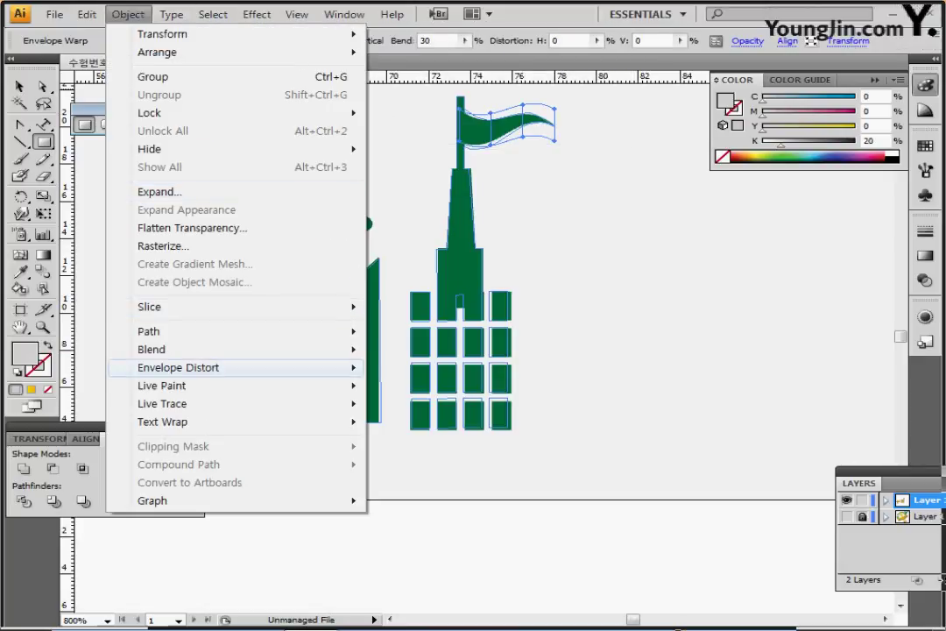
{"action": "mouse_move", "coordinate": [177, 367]}
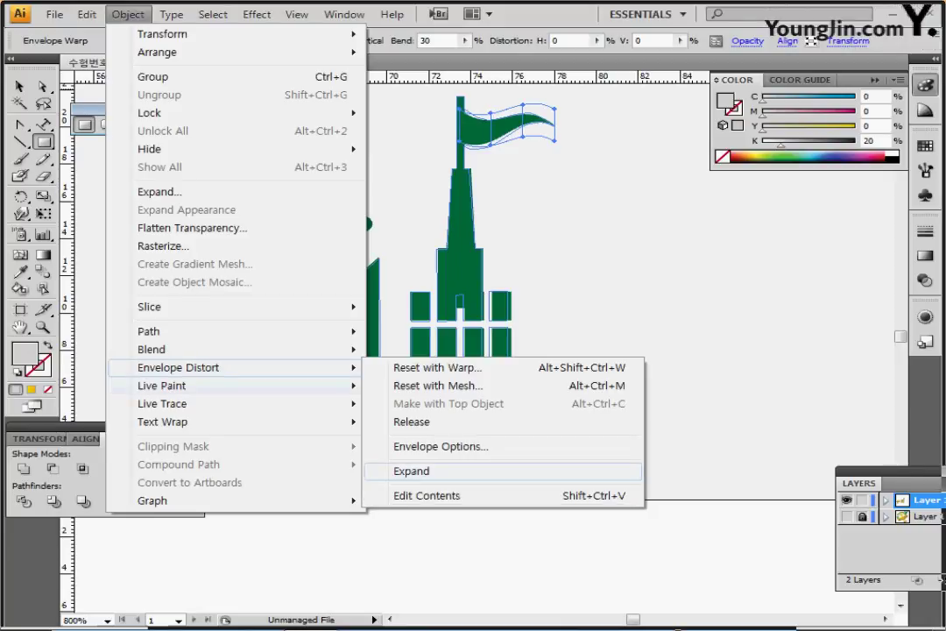
{"action": "left_click", "coordinate": [420, 471]}
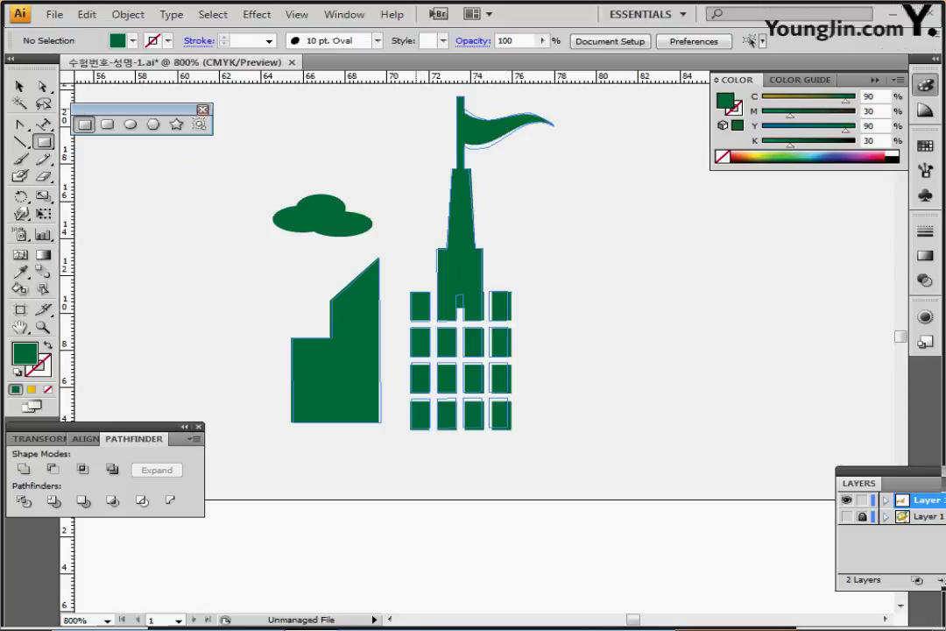
{"action": "left_click_drag", "start_coordinate": [416, 107], "coordinate": [536, 461]}
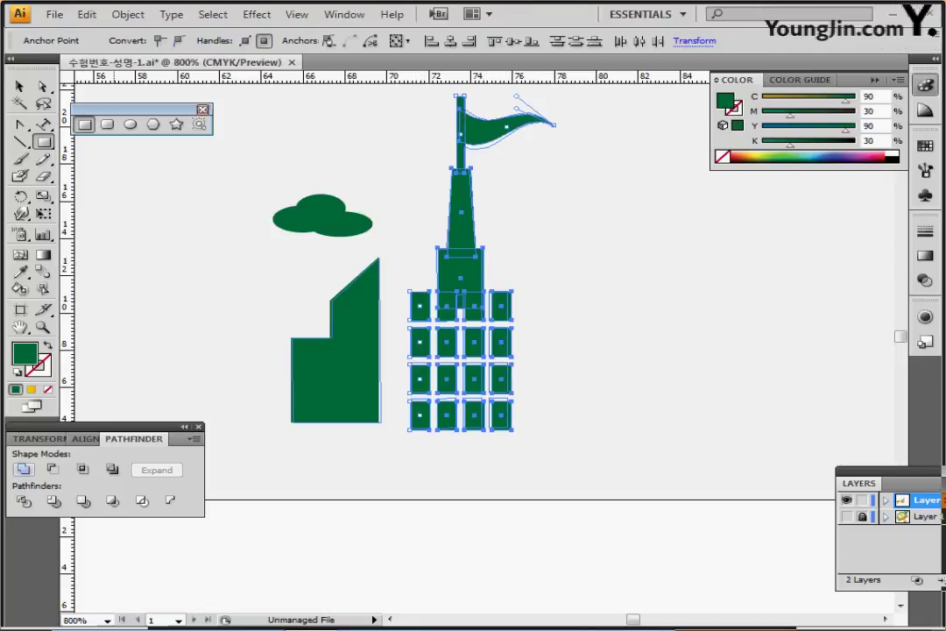
{"action": "left_click", "coordinate": [23, 469]}
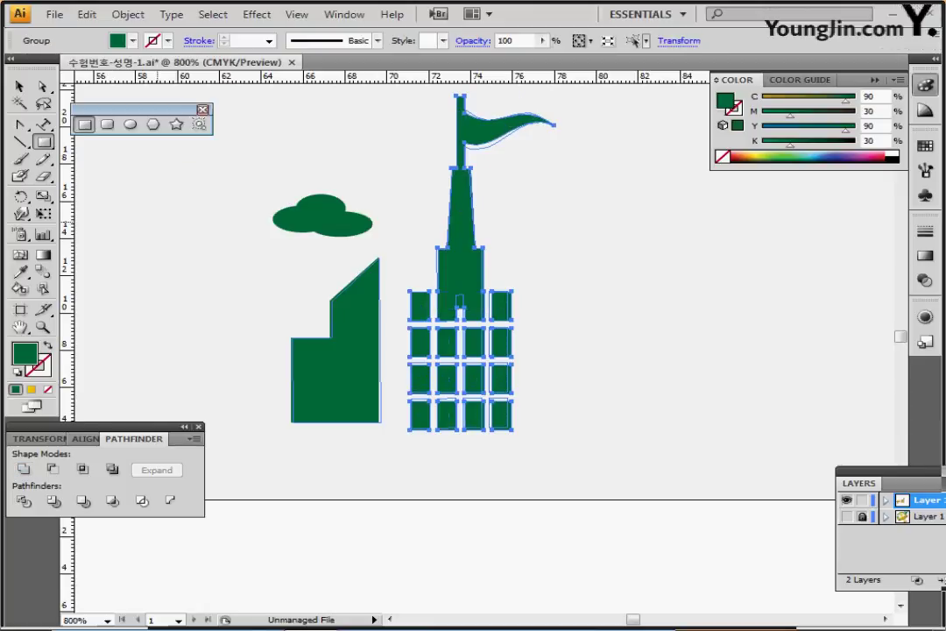
Select the cloud, slanted-roof building and tower together and move them beside the banner's right-hand end
{"action": "left_click", "coordinate": [20, 86]}
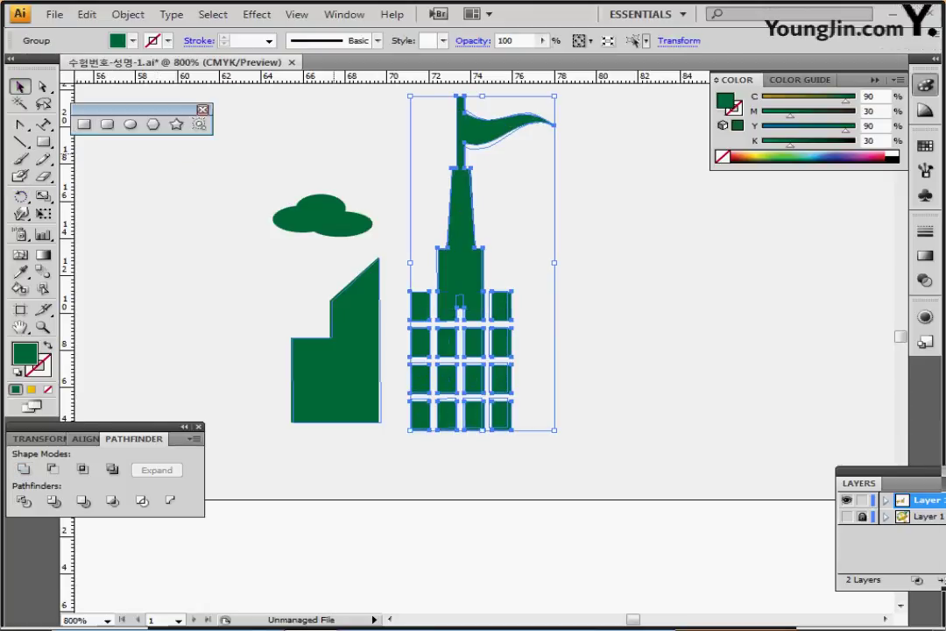
{"action": "left_click", "coordinate": [319, 154]}
{"action": "mouse_move", "coordinate": [318, 148]}
{"action": "left_mouse_down"}
{"action": "mouse_move", "coordinate": [494, 341]}
{"action": "mouse_move", "coordinate": [496, 377]}
{"action": "mouse_move", "coordinate": [519, 111]}
{"action": "mouse_move", "coordinate": [585, 174]}
{"action": "mouse_move", "coordinate": [562, 418]}
{"action": "left_mouse_up"}
{"action": "key", "text": "ctrl+minus"}
{"action": "left_click_drag", "start_coordinate": [561, 418], "coordinate": [579, 285]}
{"action": "left_click_drag", "start_coordinate": [496, 340], "coordinate": [457, 397]}
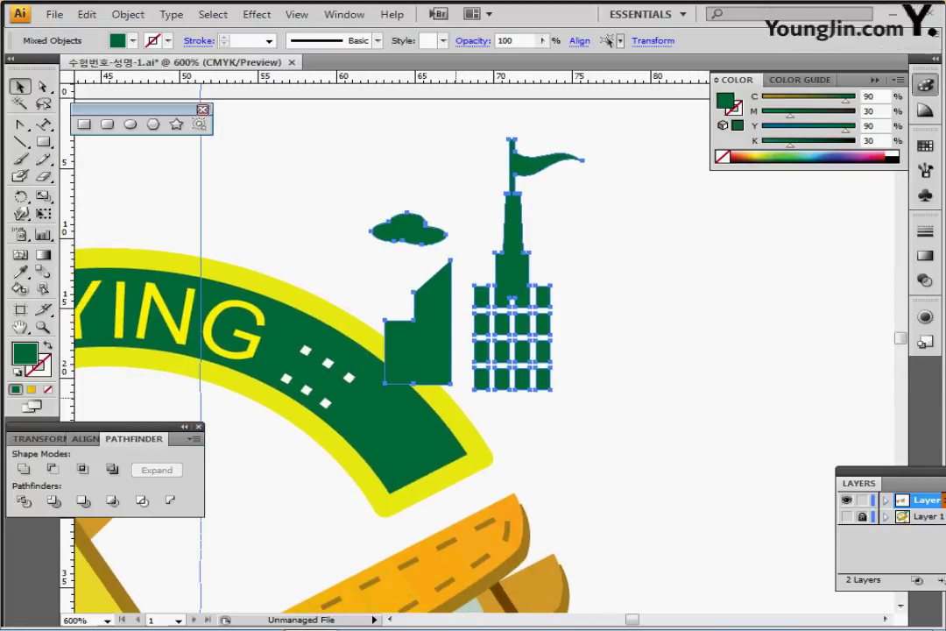
Show the bounding box, rotate the three icons clockwise to follow the arch, seat them on its outer edge and send them to the back
{"action": "key", "text": "ctrl+shift+b"}
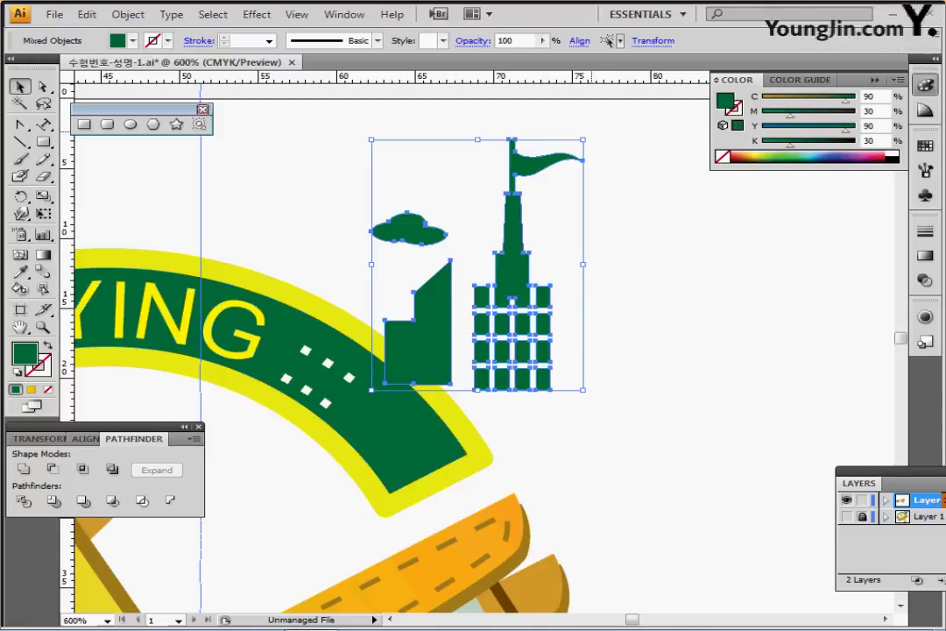
{"action": "left_click_drag", "start_coordinate": [591, 131], "coordinate": [638, 237]}
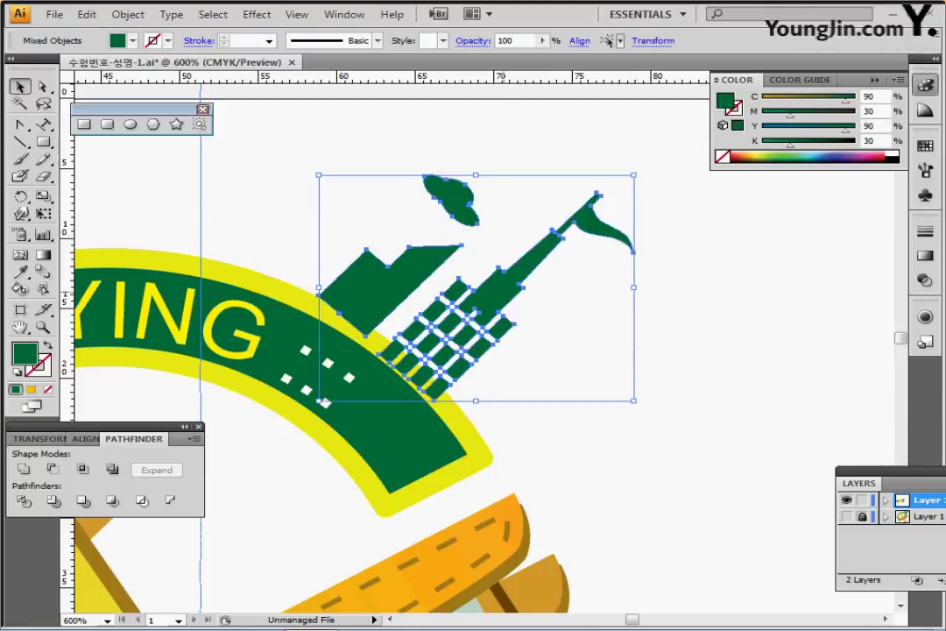
{"action": "left_click_drag", "start_coordinate": [505, 285], "coordinate": [481, 297]}
{"action": "left_click", "coordinate": [515, 291]}
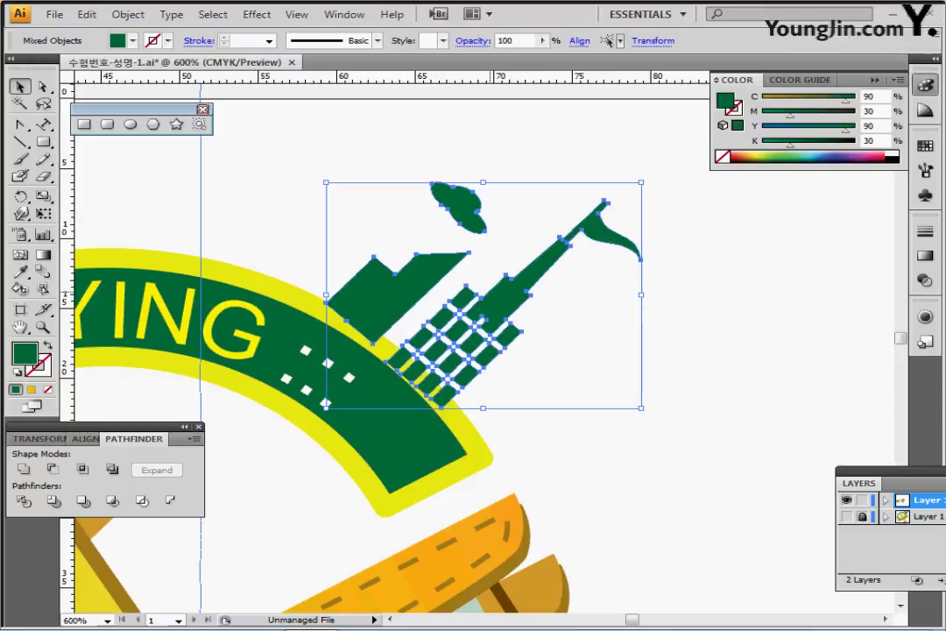
{"action": "key", "text": "ctrl+shift+["}
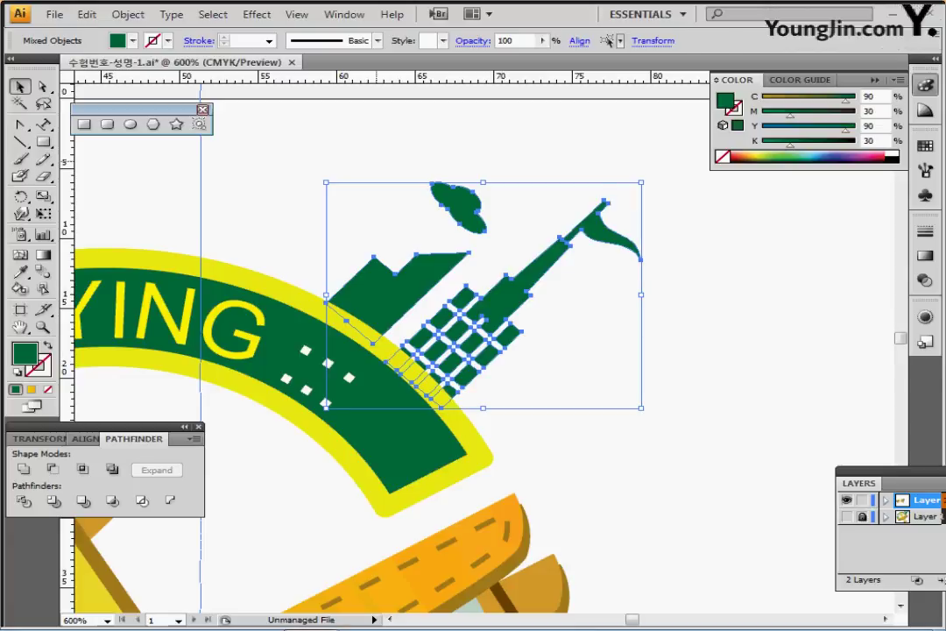
Reselect the cloud, building and tower, rotate them slightly counter-clockwise and refine their position against the banner's outer edge
{"action": "left_click", "coordinate": [375, 197]}
{"action": "left_click", "coordinate": [460, 200]}
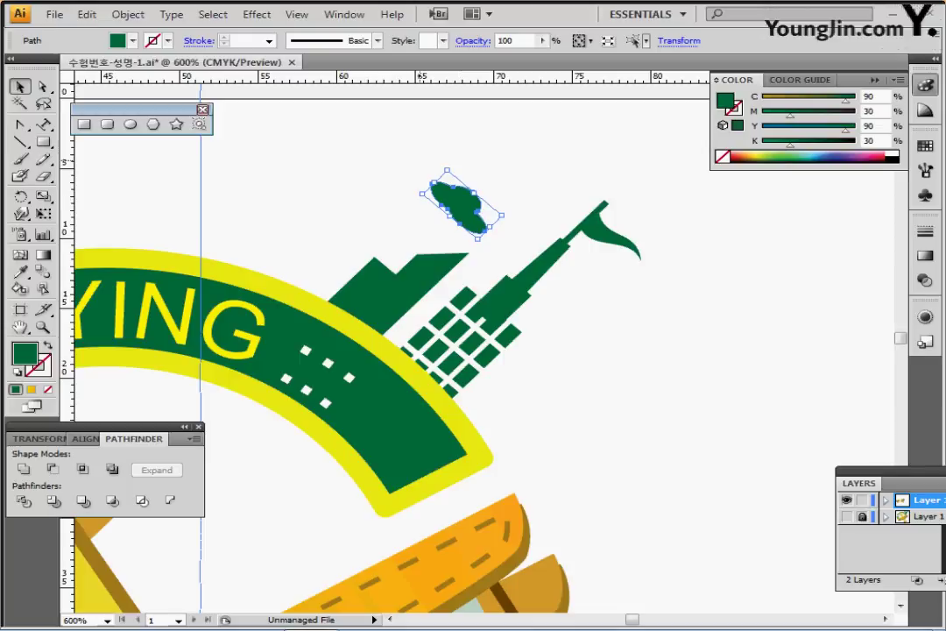
{"action": "left_click_drag", "start_coordinate": [410, 159], "coordinate": [490, 263]}
{"action": "left_click_drag", "start_coordinate": [388, 279], "coordinate": [394, 273]}
{"action": "left_click_drag", "start_coordinate": [651, 167], "coordinate": [645, 159]}
{"action": "left_click_drag", "start_coordinate": [519, 283], "coordinate": [517, 285]}
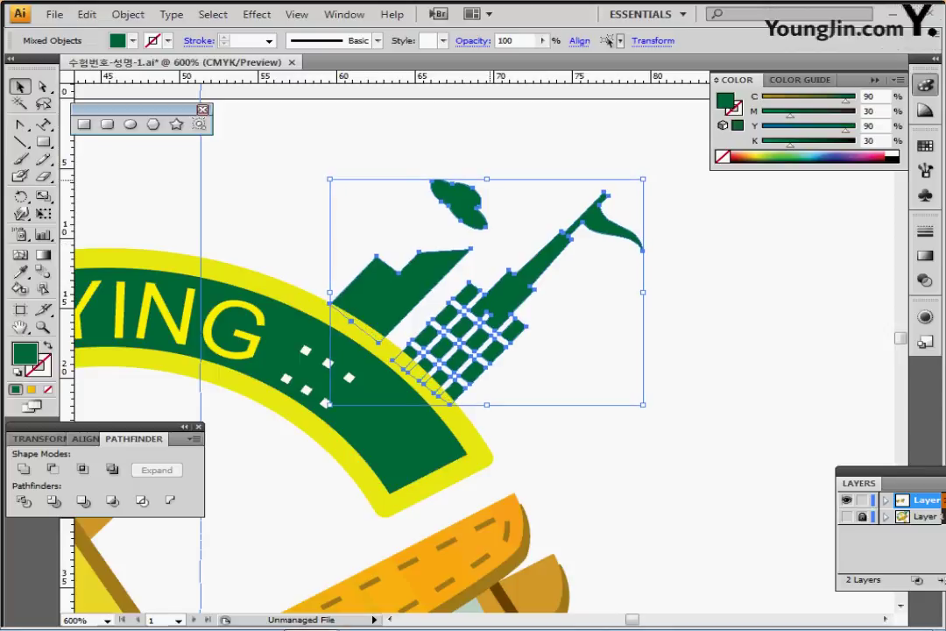
Duplicate the cloud to the left above the slanted-roof building, scale the copy down and rotate it counter-clockwise
{"action": "left_click", "coordinate": [524, 222]}
{"action": "left_click", "coordinate": [471, 205]}
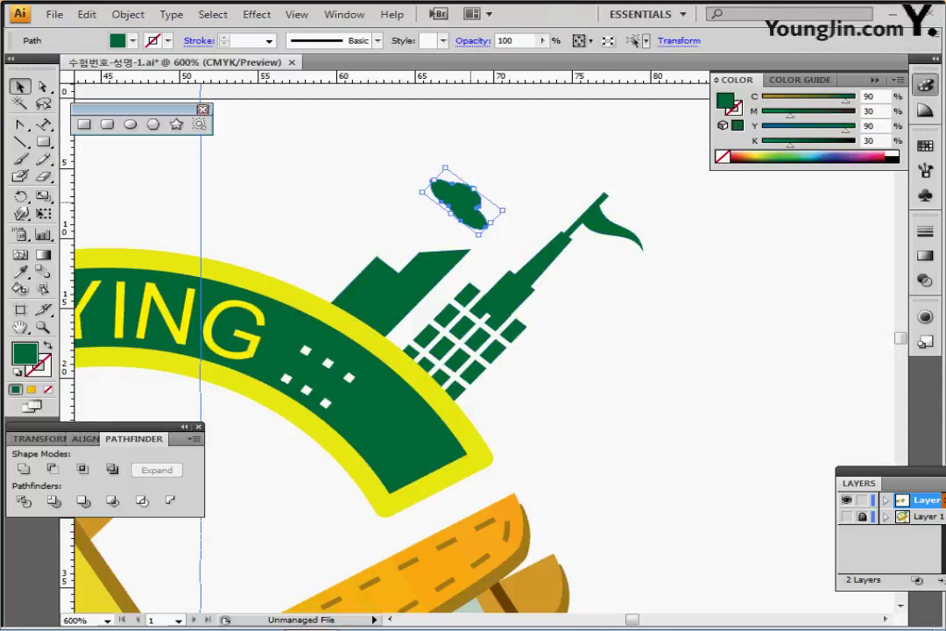
{"action": "left_click_drag", "start_coordinate": [456, 202], "coordinate": [348, 206]}
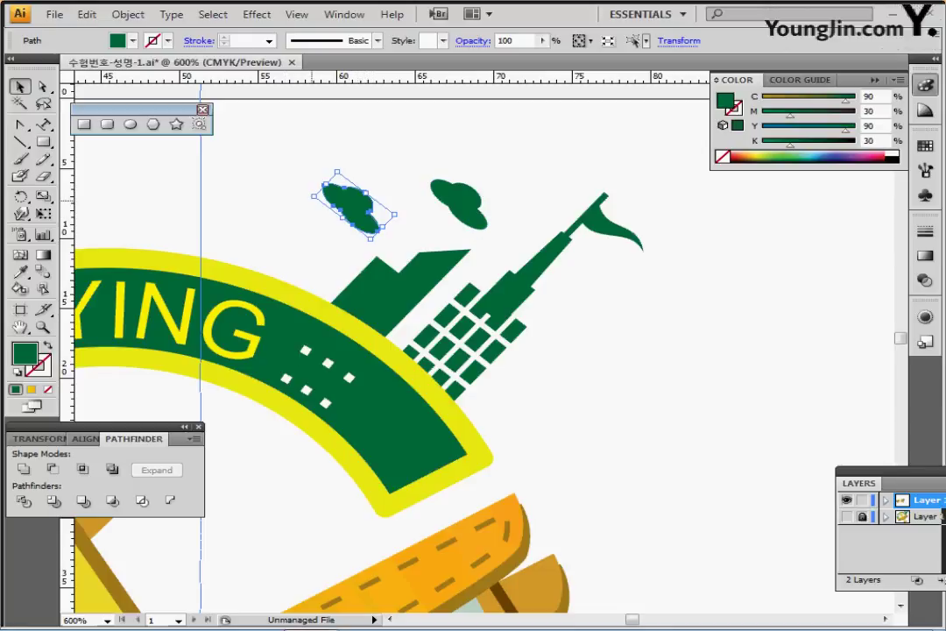
{"action": "left_click_drag", "start_coordinate": [337, 172], "coordinate": [346, 188]}
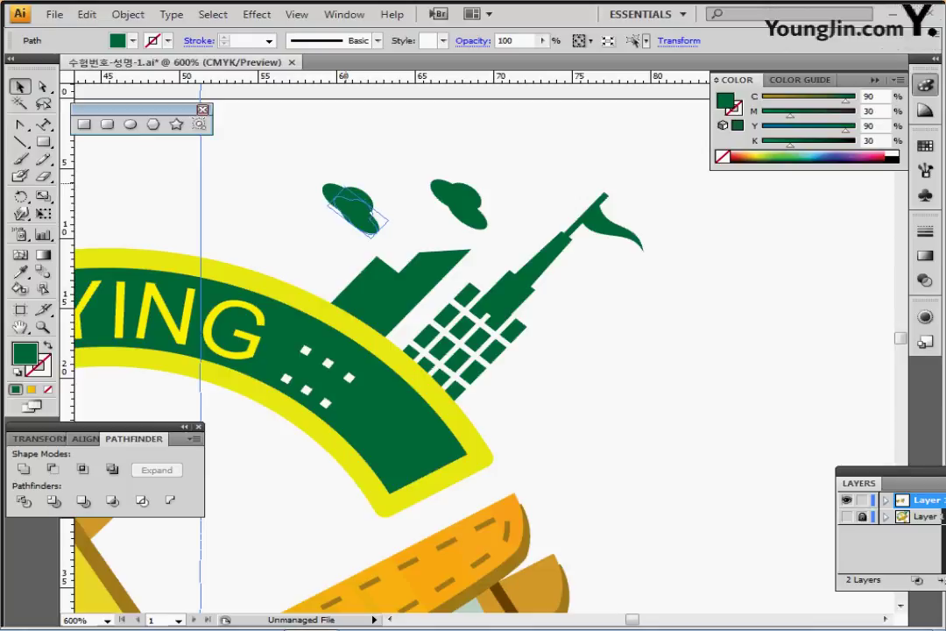
{"action": "key", "text": "ctrl+shift+z"}
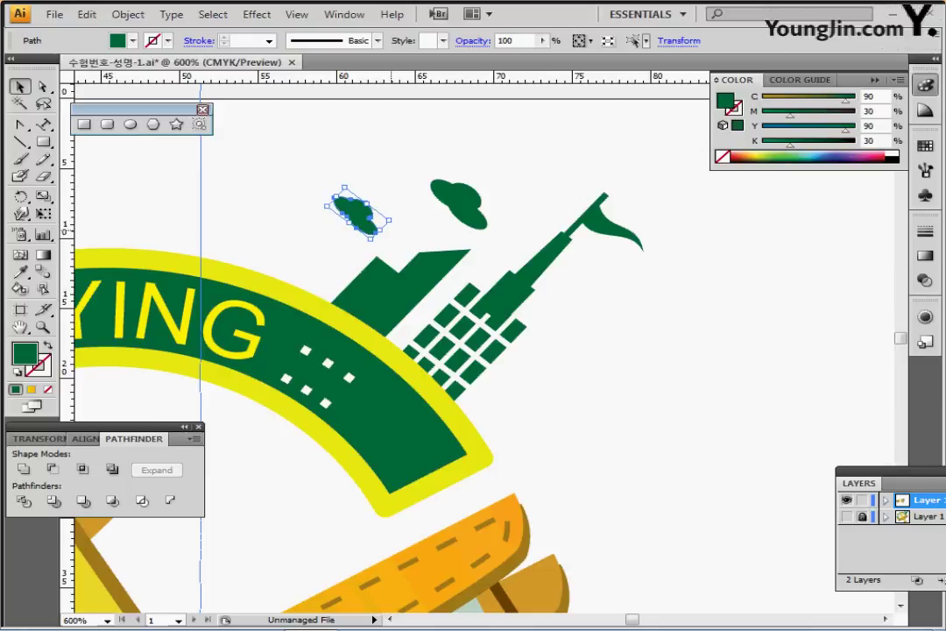
{"action": "left_click_drag", "start_coordinate": [397, 220], "coordinate": [411, 209]}
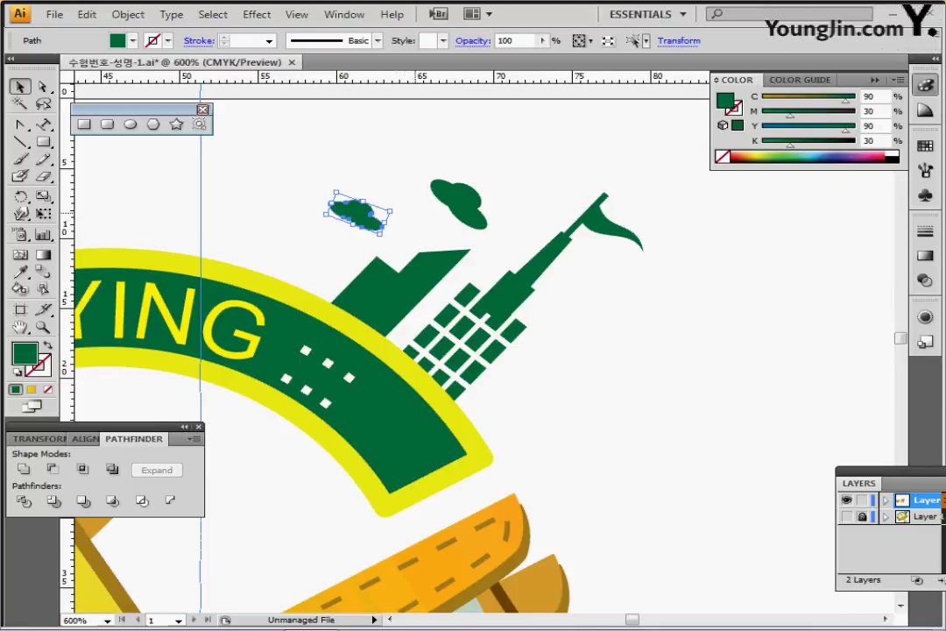
{"action": "left_click", "coordinate": [416, 212]}
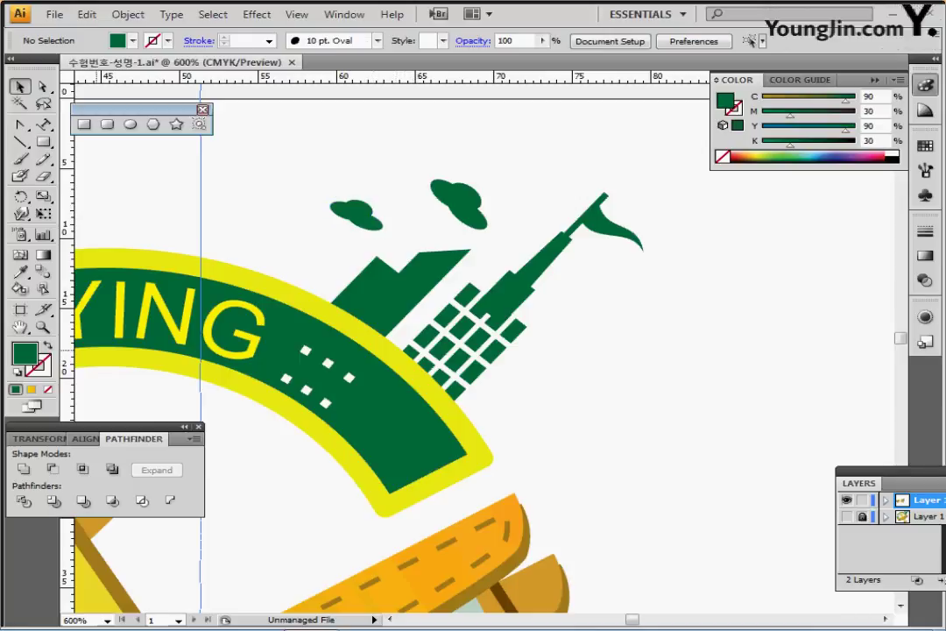
Fit the artboard in the window and hide the guides to view the whole emblem
{"action": "double_click", "coordinate": [20, 327]}
{"action": "left_click_drag", "start_coordinate": [275, 309], "coordinate": [212, 300]}
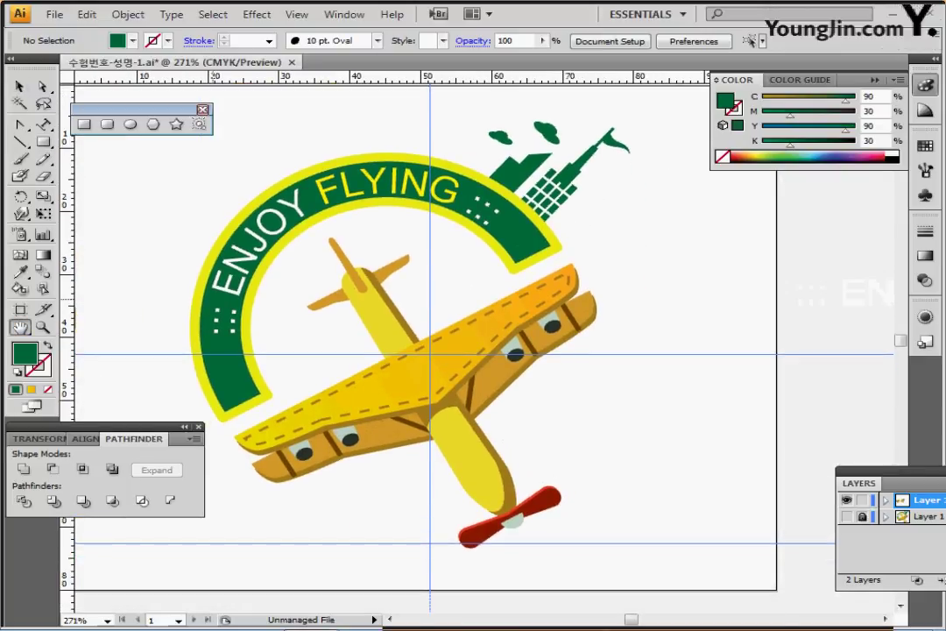
{"action": "key", "text": "ctrl+semicolon"}
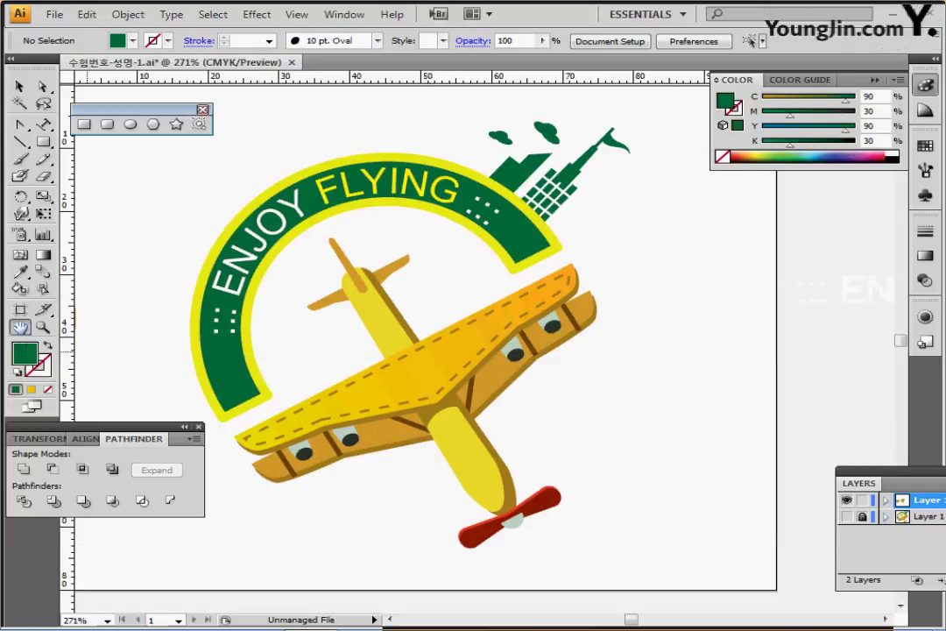
{"action": "left_click_drag", "start_coordinate": [120, 273], "coordinate": [117, 295]}
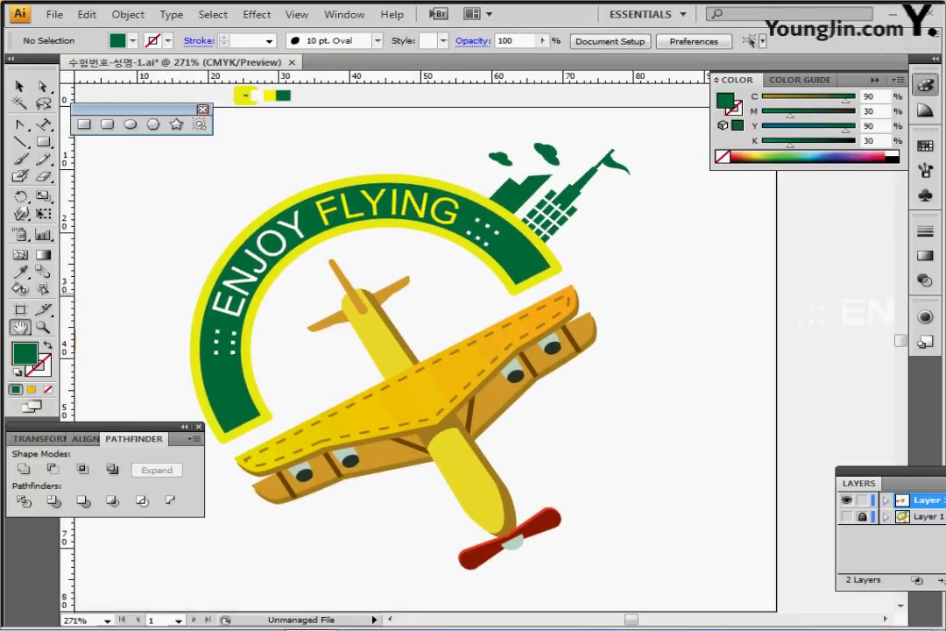